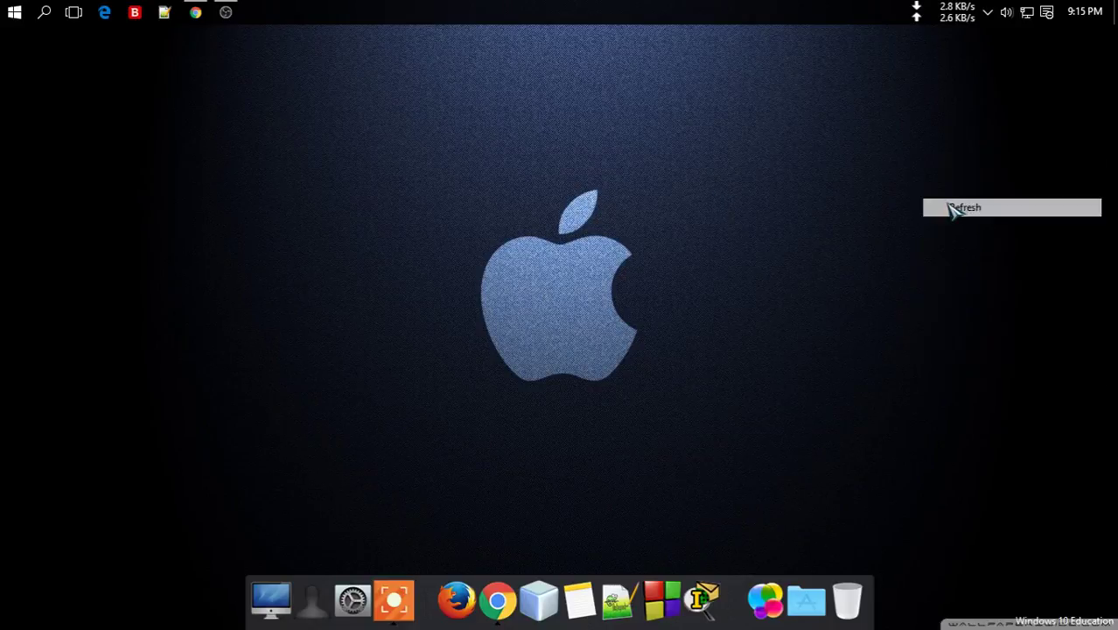
Refresh the Windows desktop and launch Cisco Packet Tracer Student from the dock.
{"action": "right_click", "coordinate": [919, 239]}
{"action": "left_click", "coordinate": [981, 289]}
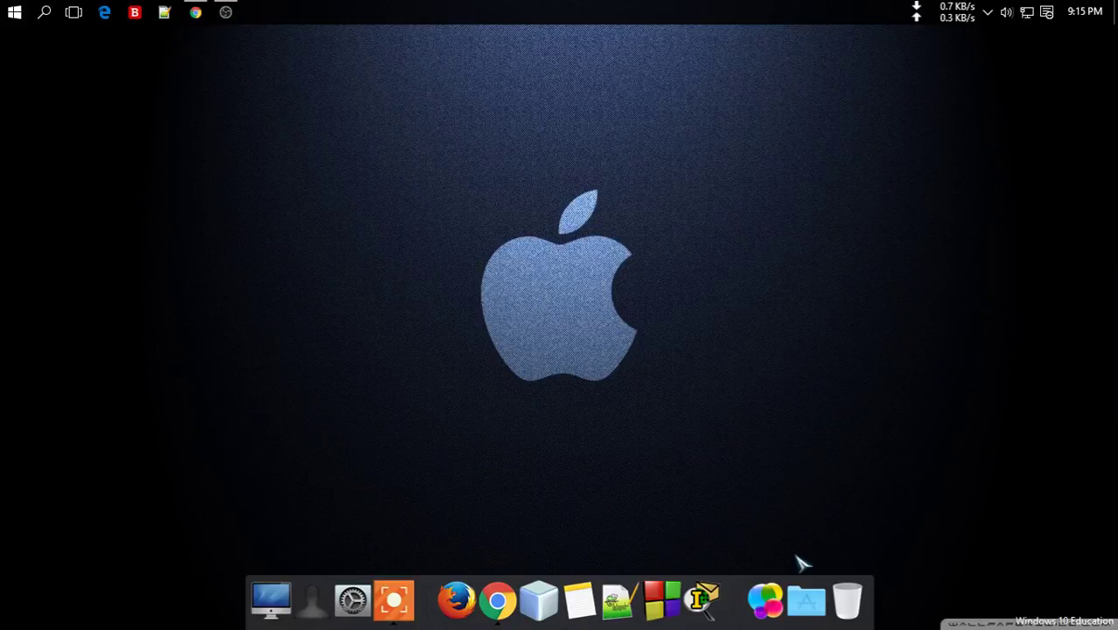
{"action": "left_click", "coordinate": [698, 595]}
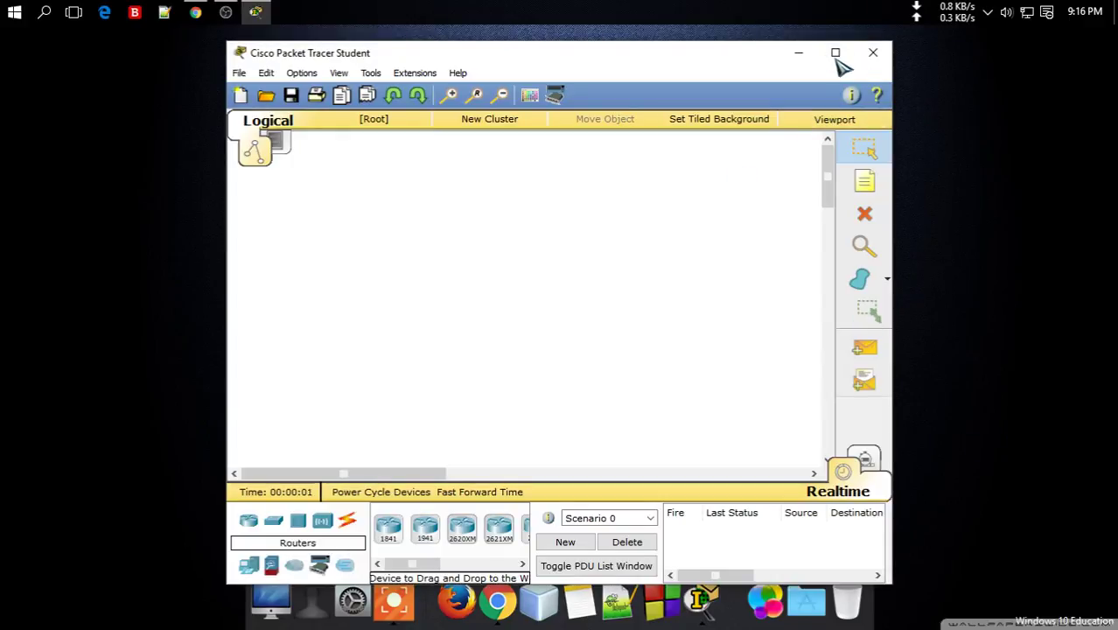
Maximize the window and place Laptop0, Laptop1 and Laptop2 in a left column.
{"action": "left_click", "coordinate": [832, 55]}
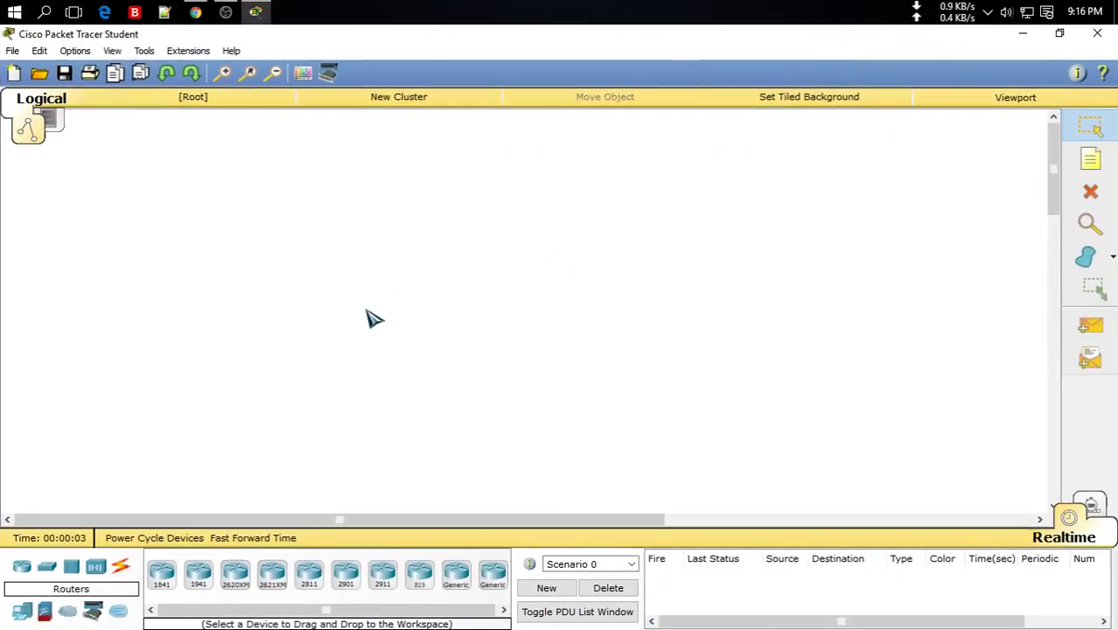
{"action": "left_click", "coordinate": [22, 615]}
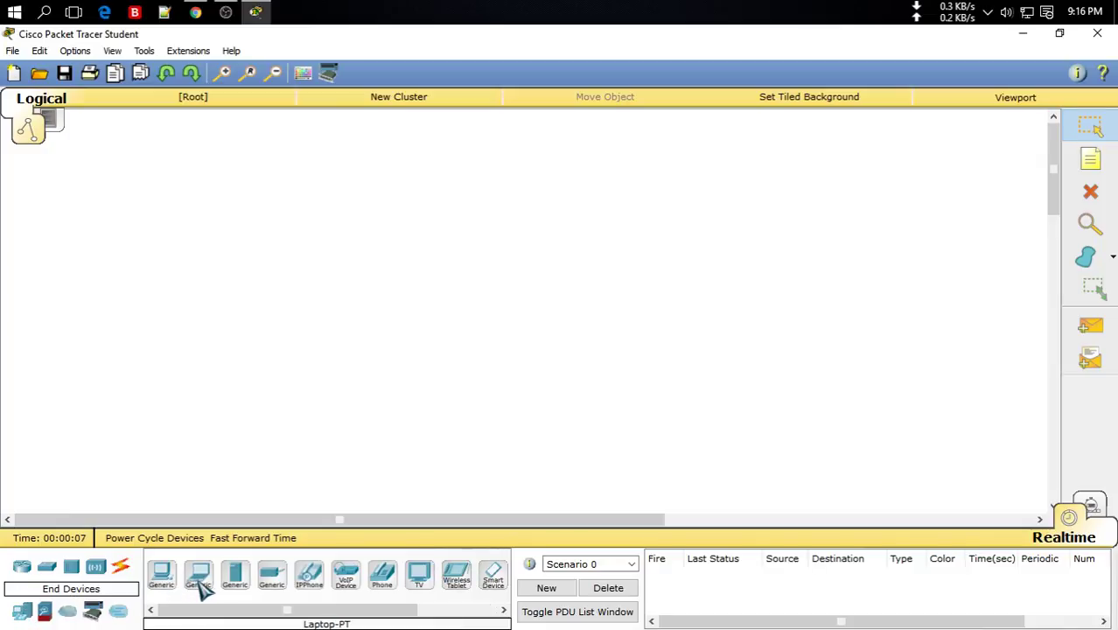
{"action": "left_click_drag", "start_coordinate": [201, 586], "coordinate": [184, 191]}
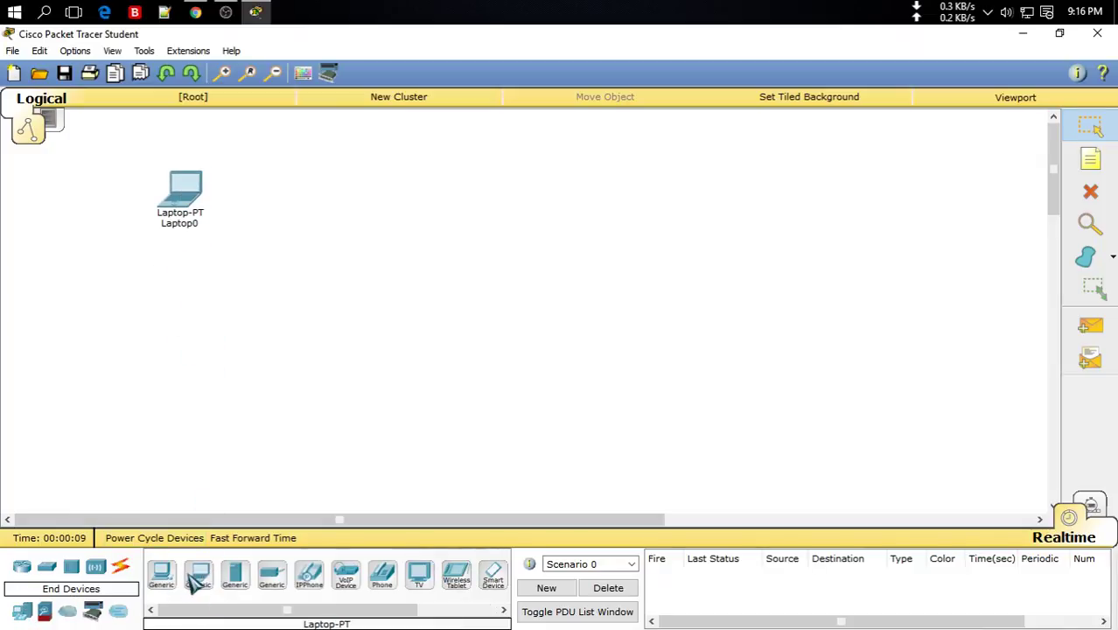
{"action": "left_click_drag", "start_coordinate": [196, 579], "coordinate": [172, 275]}
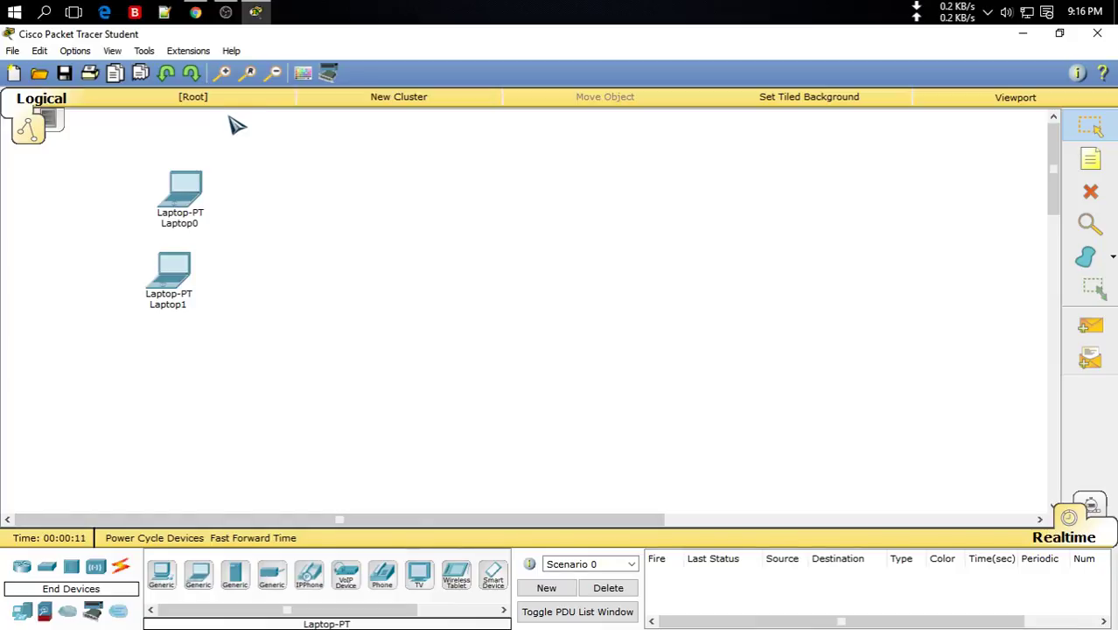
{"action": "left_click", "coordinate": [275, 76]}
{"action": "left_click_drag", "start_coordinate": [201, 578], "coordinate": [146, 341]}
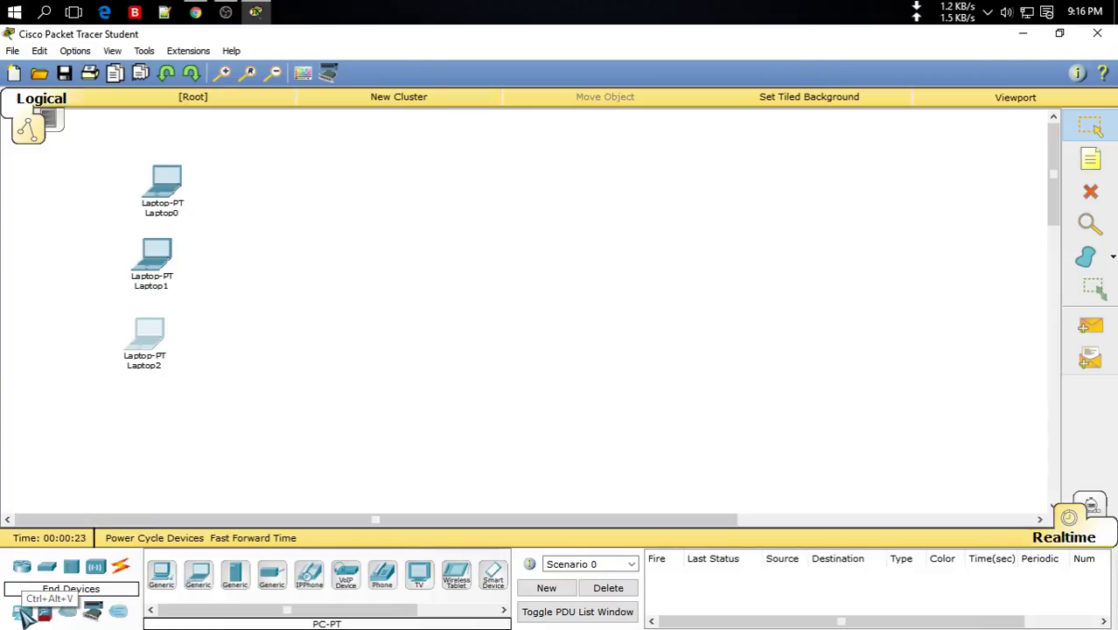
Place Laptop3, Laptop4 and Laptop5 in an aligned column on the right.
{"action": "left_click_drag", "start_coordinate": [199, 585], "coordinate": [828, 198]}
{"action": "left_click_drag", "start_coordinate": [200, 584], "coordinate": [664, 238]}
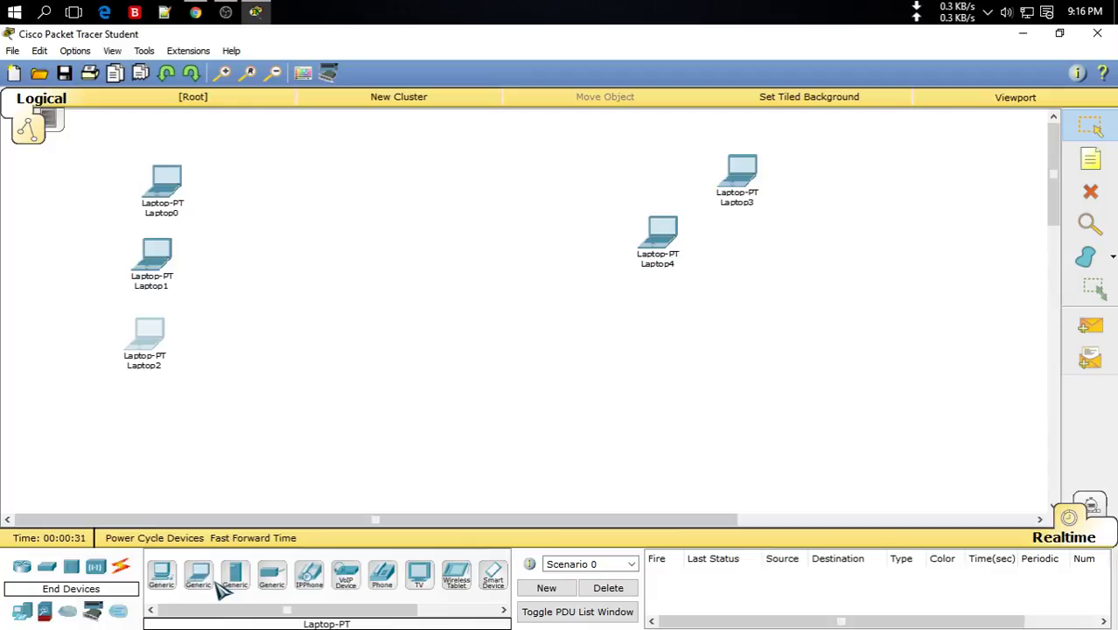
{"action": "left_click_drag", "start_coordinate": [203, 585], "coordinate": [201, 584]}
{"action": "left_click", "coordinate": [765, 333]}
{"action": "left_click_drag", "start_coordinate": [663, 233], "coordinate": [744, 253]}
{"action": "left_click_drag", "start_coordinate": [760, 359], "coordinate": [772, 361]}
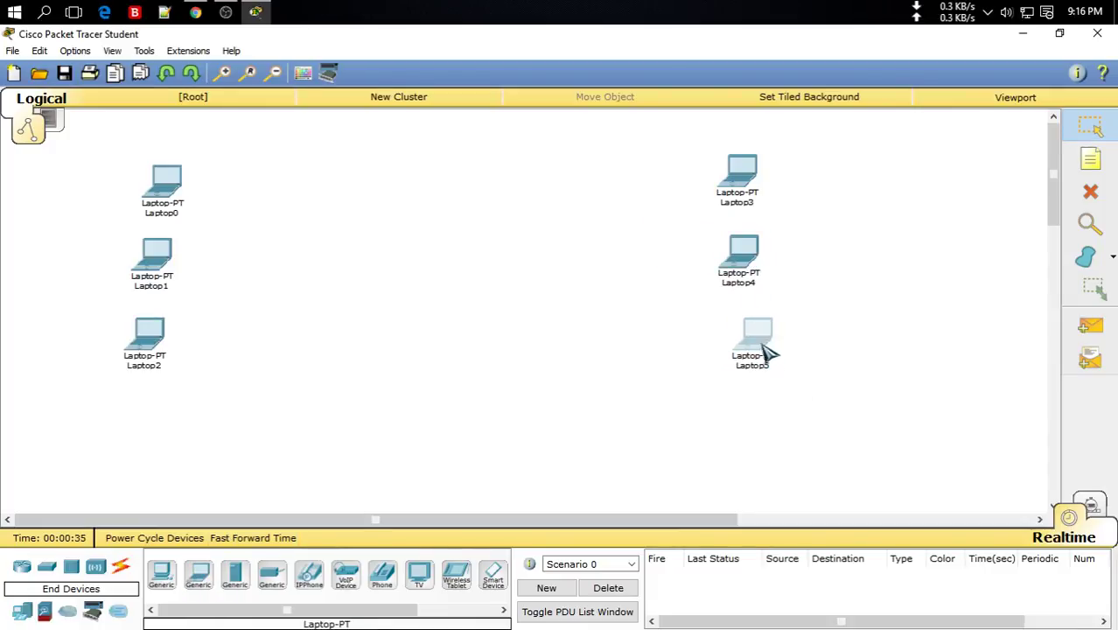
Place generic switches Switch0, Switch1 and Switch2 beside the left laptops.
{"action": "left_click", "coordinate": [35, 574]}
{"action": "left_click", "coordinate": [46, 569]}
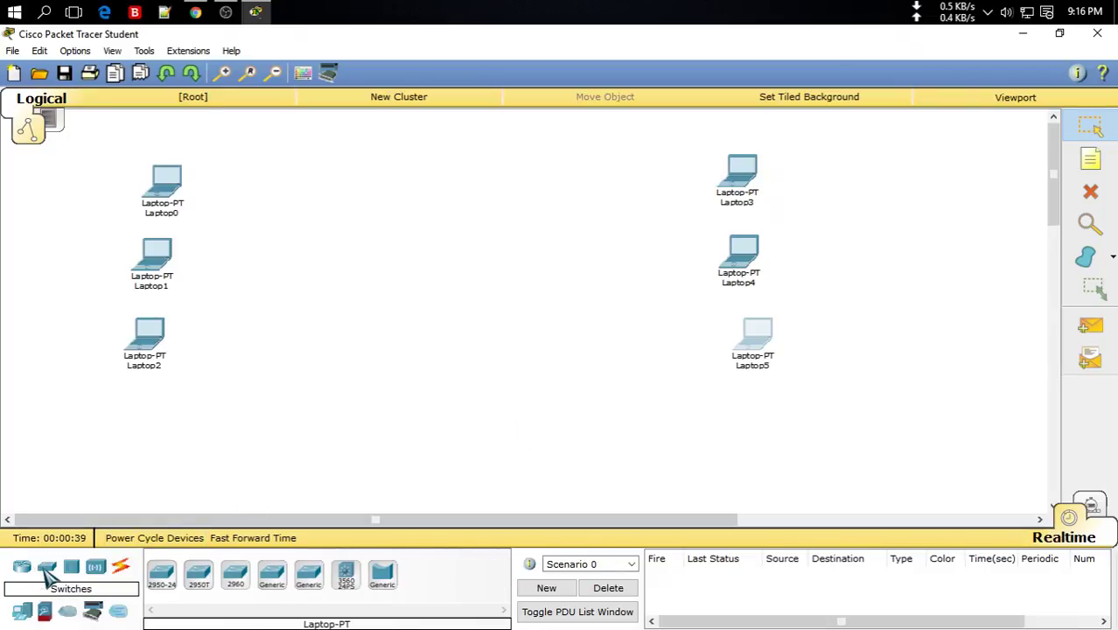
{"action": "left_click_drag", "start_coordinate": [275, 579], "coordinate": [279, 201]}
{"action": "left_click", "coordinate": [272, 578]}
{"action": "left_click", "coordinate": [256, 277]}
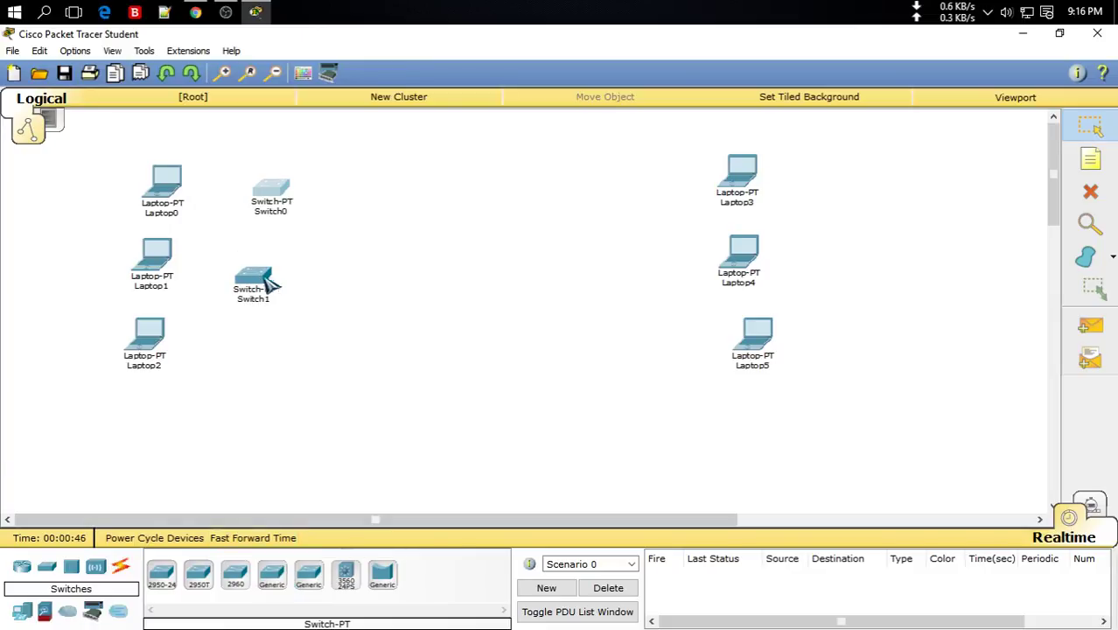
{"action": "left_click", "coordinate": [272, 578]}
{"action": "left_click", "coordinate": [250, 347]}
{"action": "left_click_drag", "start_coordinate": [252, 285], "coordinate": [268, 283]}
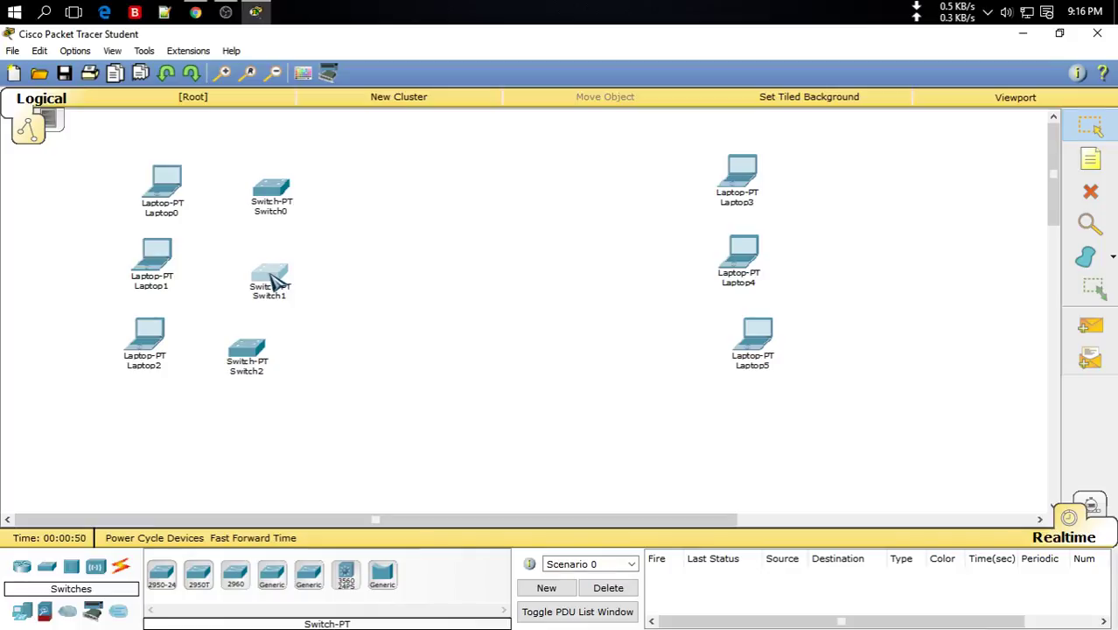
{"action": "mouse_move", "coordinate": [246, 352]}
{"action": "left_mouse_down"}
{"action": "mouse_move", "coordinate": [278, 363]}
{"action": "mouse_move", "coordinate": [267, 357]}
{"action": "left_mouse_up"}
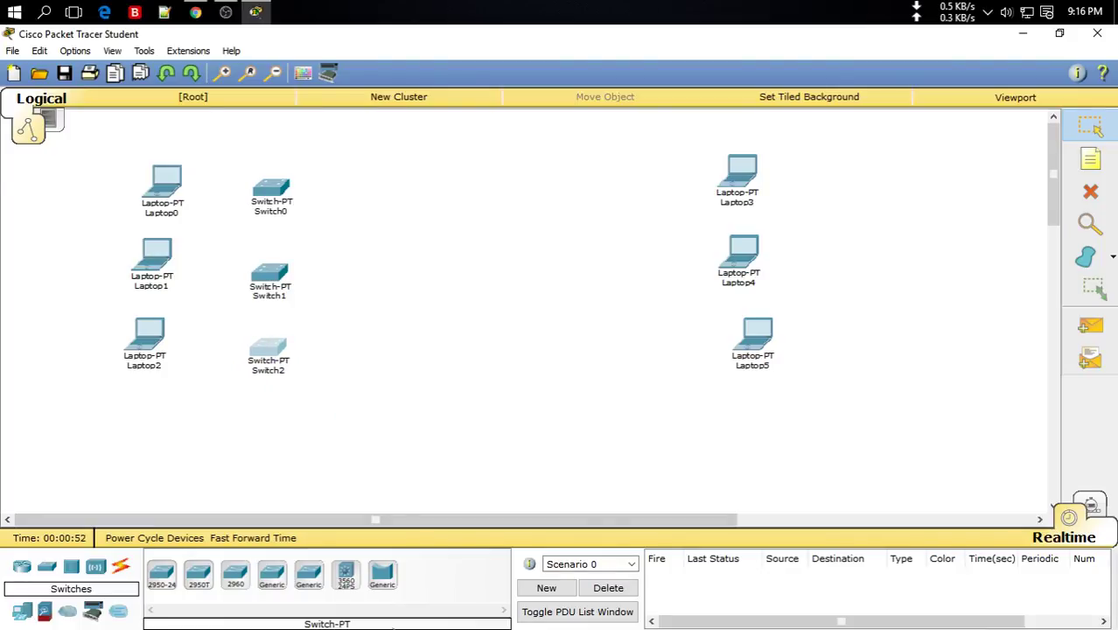
Place Switch3, Switch4 and Switch5 beside the right-hand laptops.
{"action": "left_click", "coordinate": [272, 578]}
{"action": "left_click", "coordinate": [633, 181]}
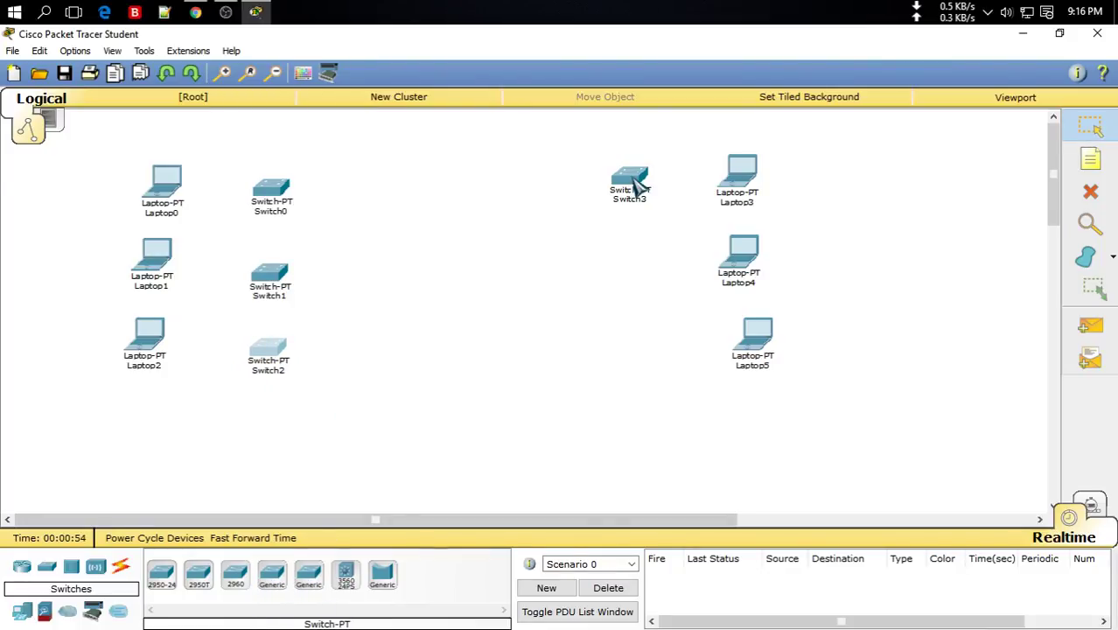
{"action": "left_click", "coordinate": [272, 575]}
{"action": "left_click", "coordinate": [628, 261]}
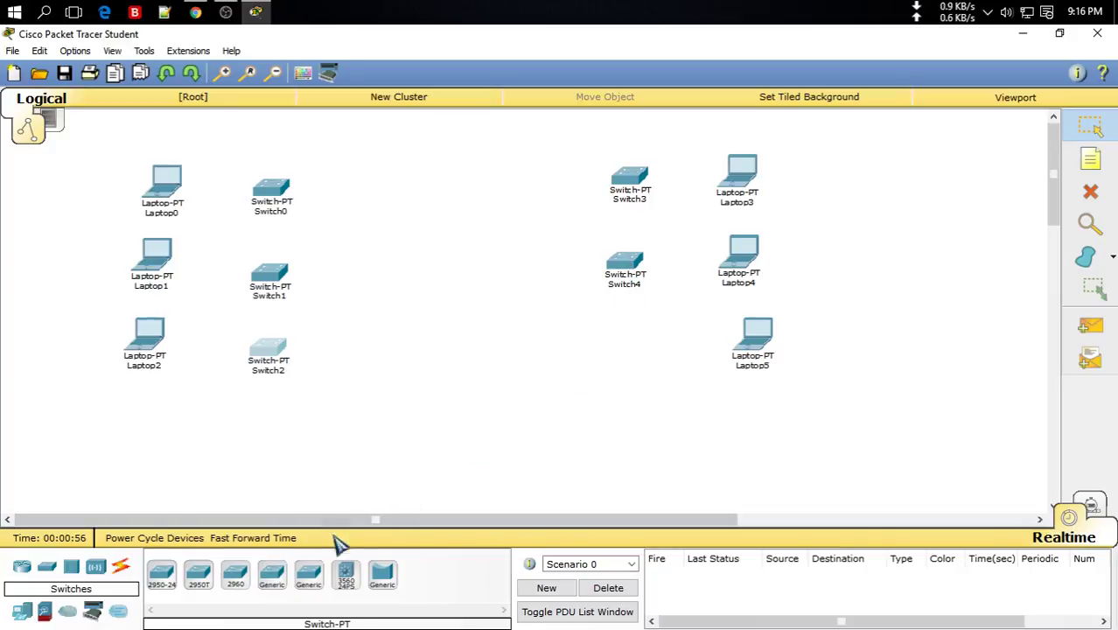
{"action": "left_click", "coordinate": [277, 573]}
{"action": "left_click", "coordinate": [639, 349]}
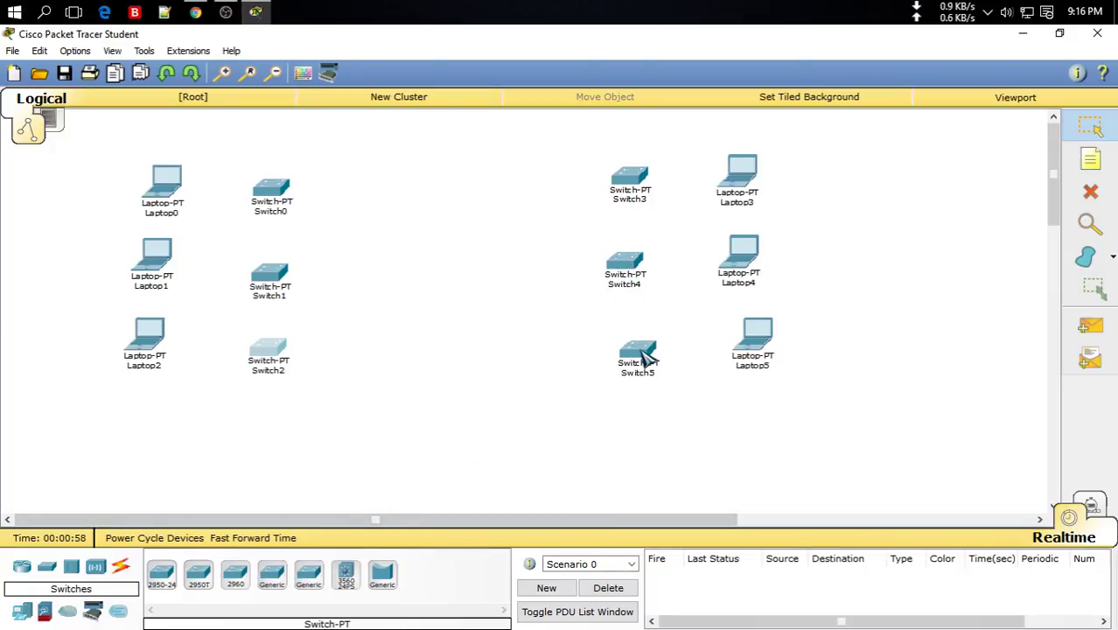
Place generic routers Router0 and Router1 in the centre between the switch columns.
{"action": "left_click", "coordinate": [22, 566]}
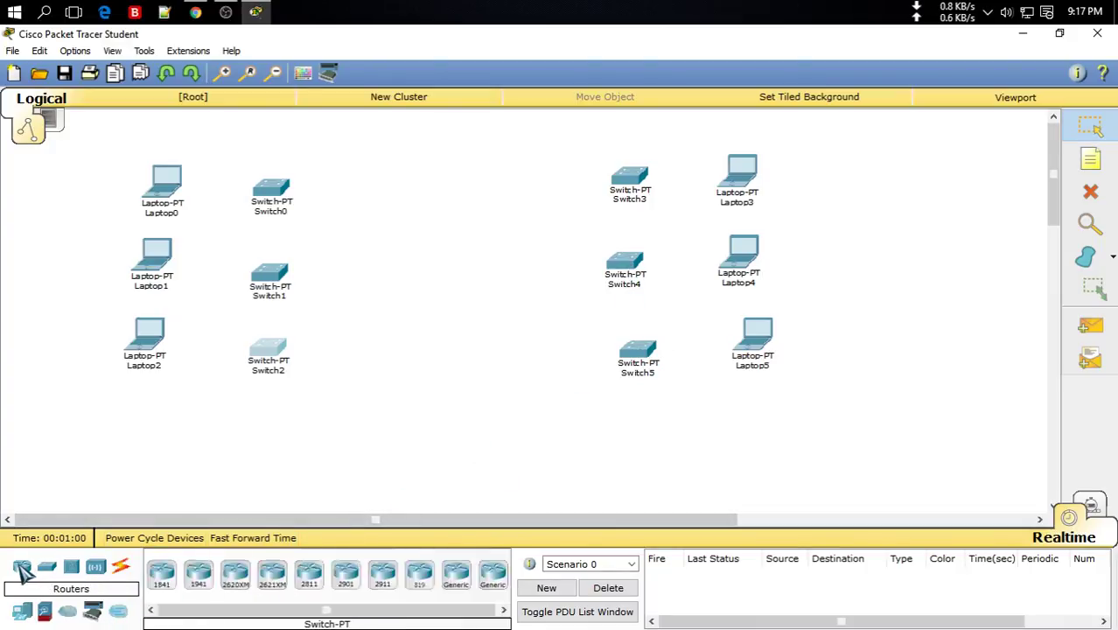
{"action": "left_click", "coordinate": [456, 575]}
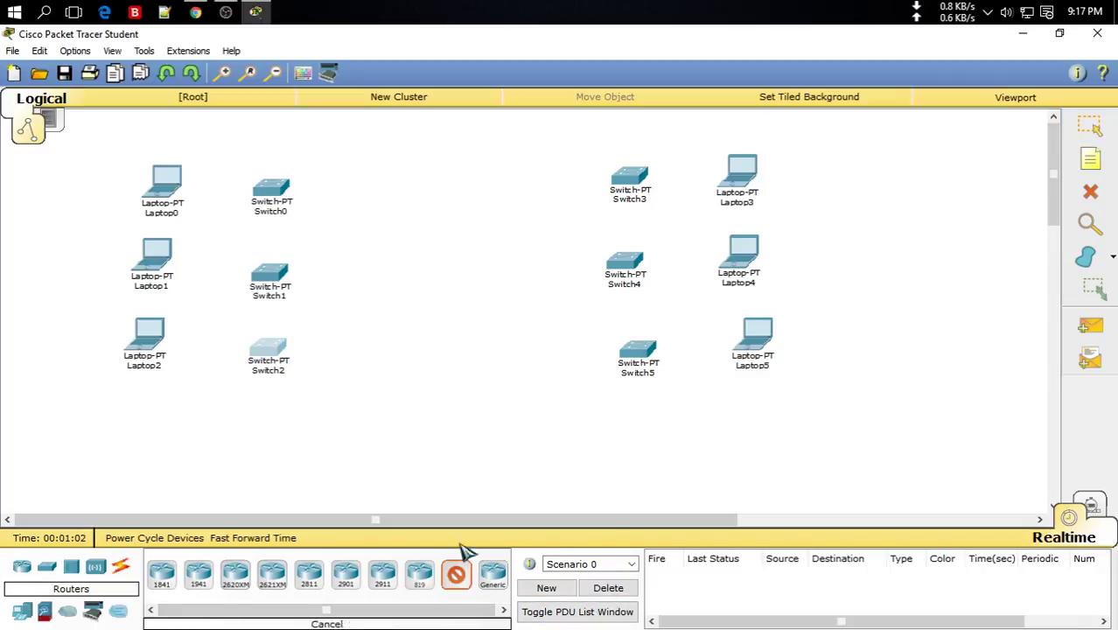
{"action": "left_click", "coordinate": [377, 282]}
{"action": "left_click", "coordinate": [456, 574]}
{"action": "left_click", "coordinate": [521, 283]}
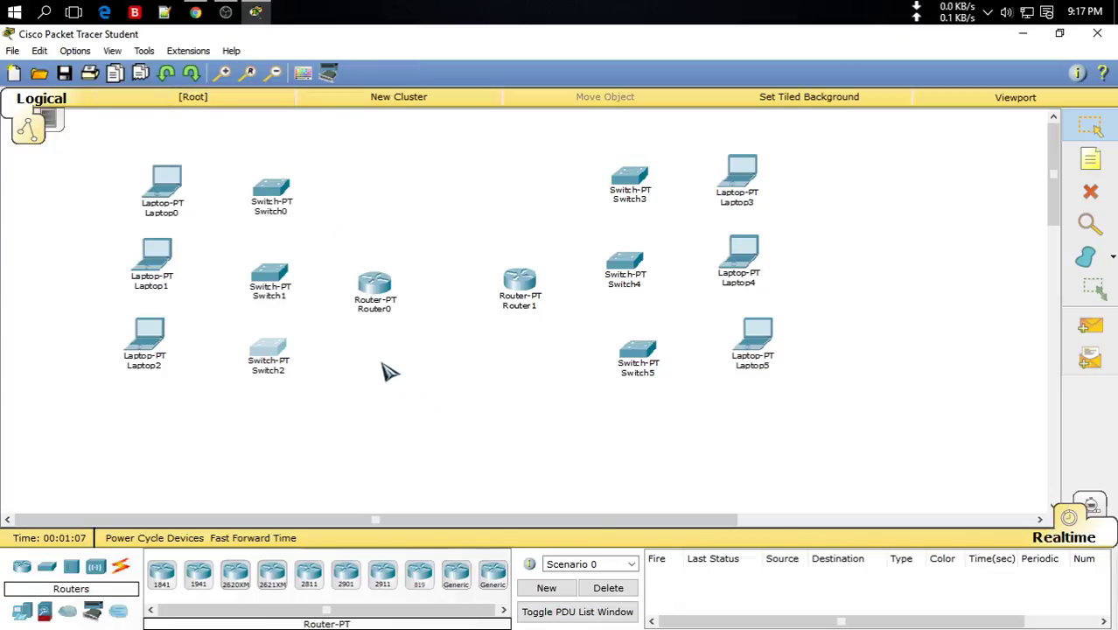
Cable Laptop0 and Laptop1 Fa0 to Fa0/1 on Switch0 and Switch1 with straight-through copper.
{"action": "left_click", "coordinate": [122, 568]}
{"action": "left_click", "coordinate": [234, 574]}
{"action": "left_click", "coordinate": [172, 184]}
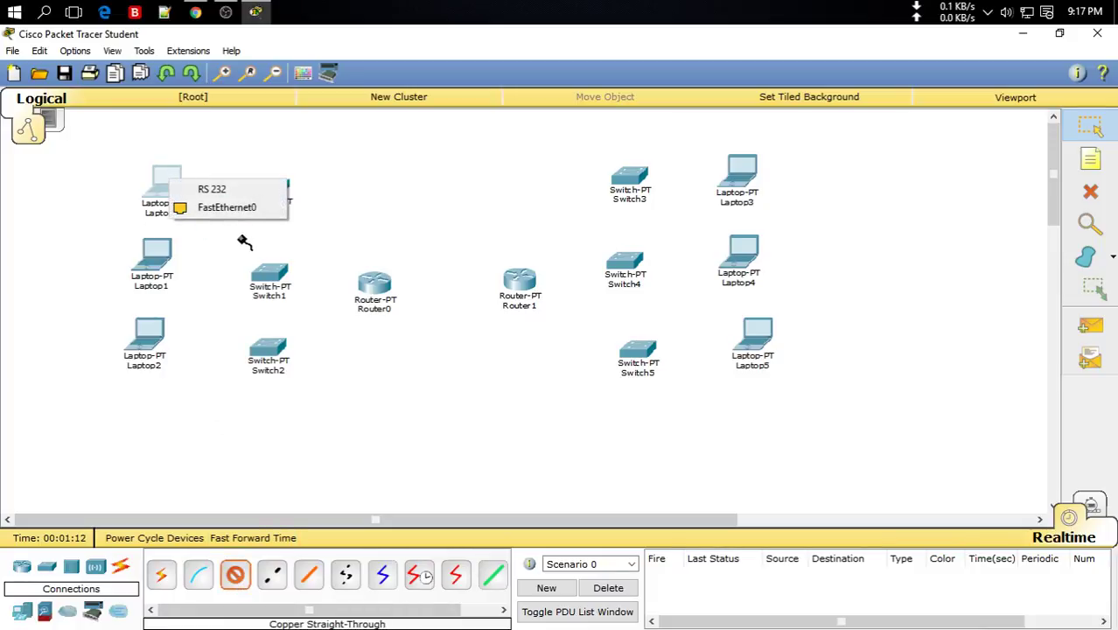
{"action": "left_click", "coordinate": [232, 208]}
{"action": "left_click", "coordinate": [263, 190]}
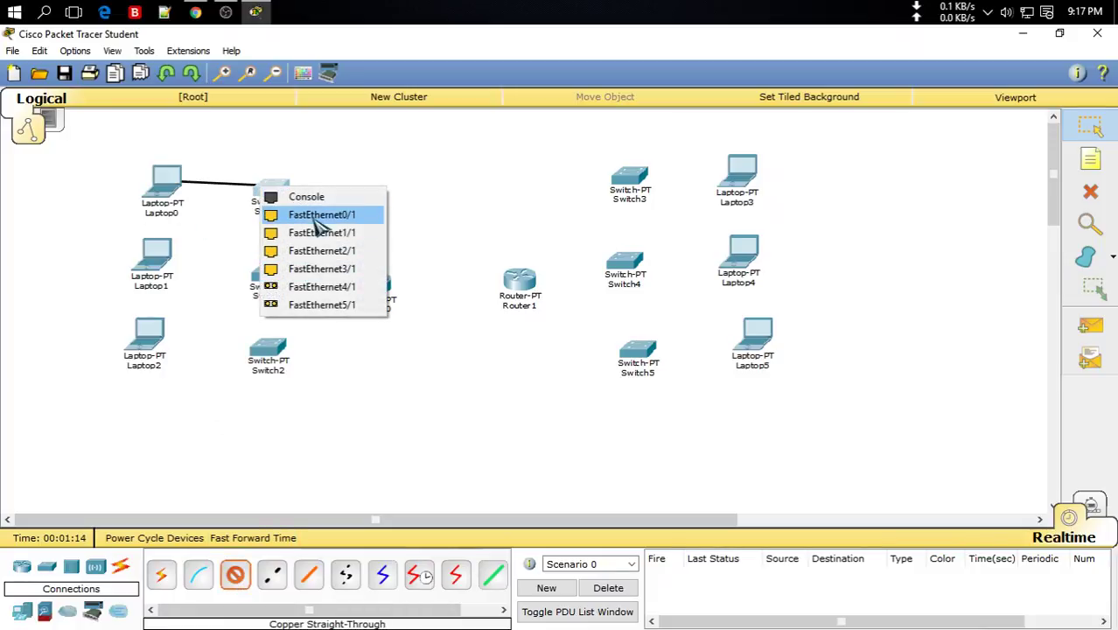
{"action": "left_click", "coordinate": [319, 215]}
{"action": "left_click", "coordinate": [235, 576]}
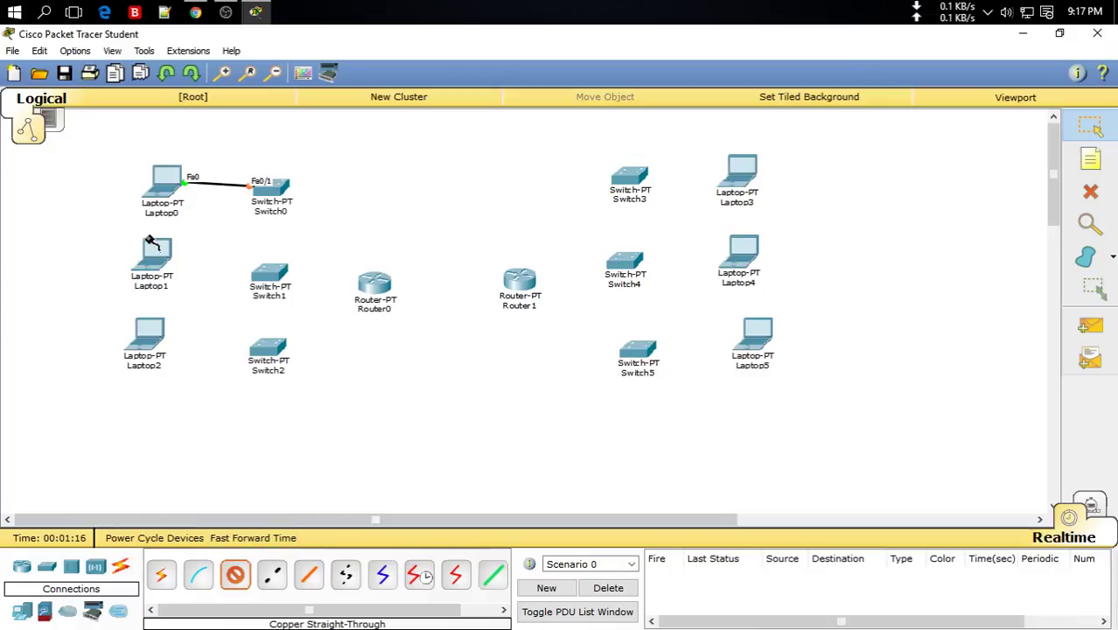
{"action": "left_click", "coordinate": [151, 247]}
{"action": "left_click", "coordinate": [197, 287]}
{"action": "left_click", "coordinate": [268, 274]}
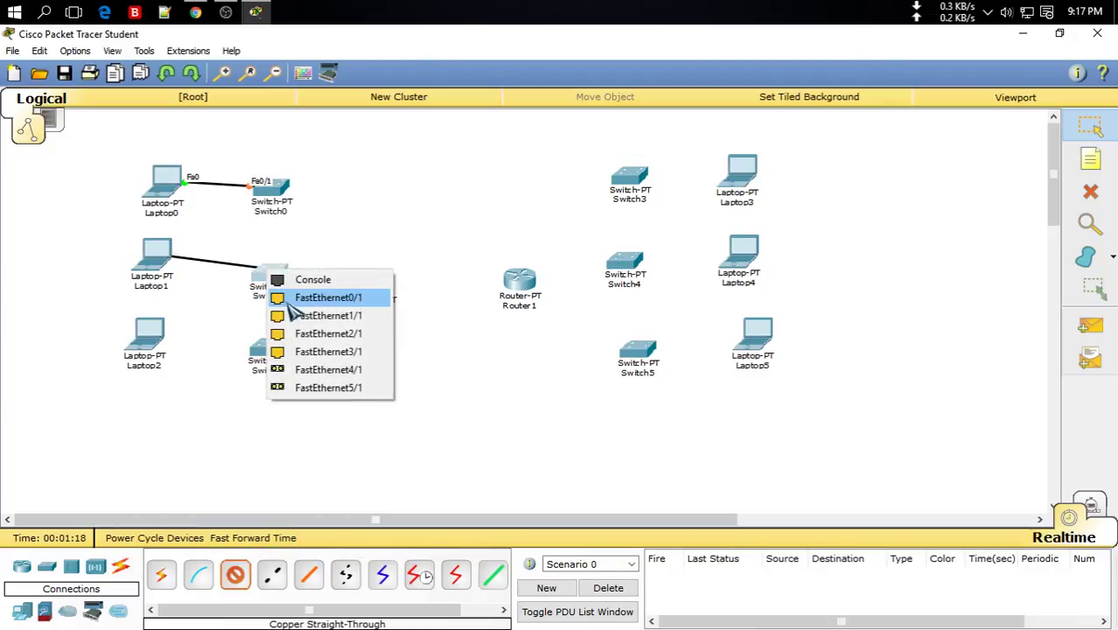
{"action": "left_click", "coordinate": [308, 300]}
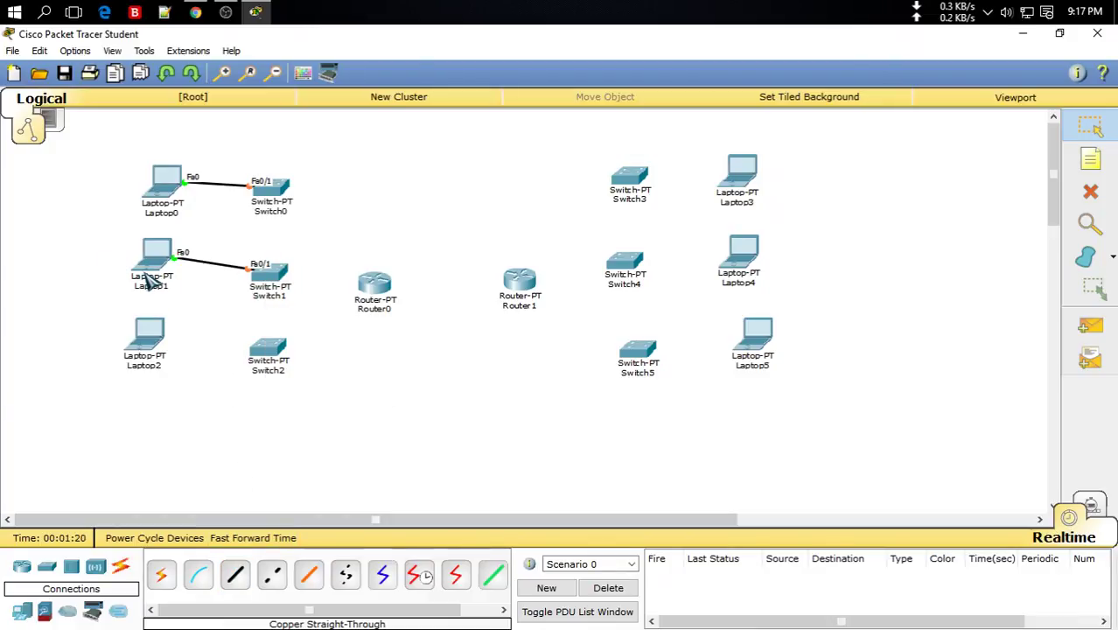
Reposition Laptop1, Laptop2 and Switch2, then cable Laptop2 Fa0 to Switch2 Fa0/1.
{"action": "left_click_drag", "start_coordinate": [147, 275], "coordinate": [140, 286]}
{"action": "left_click_drag", "start_coordinate": [148, 332], "coordinate": [144, 342]}
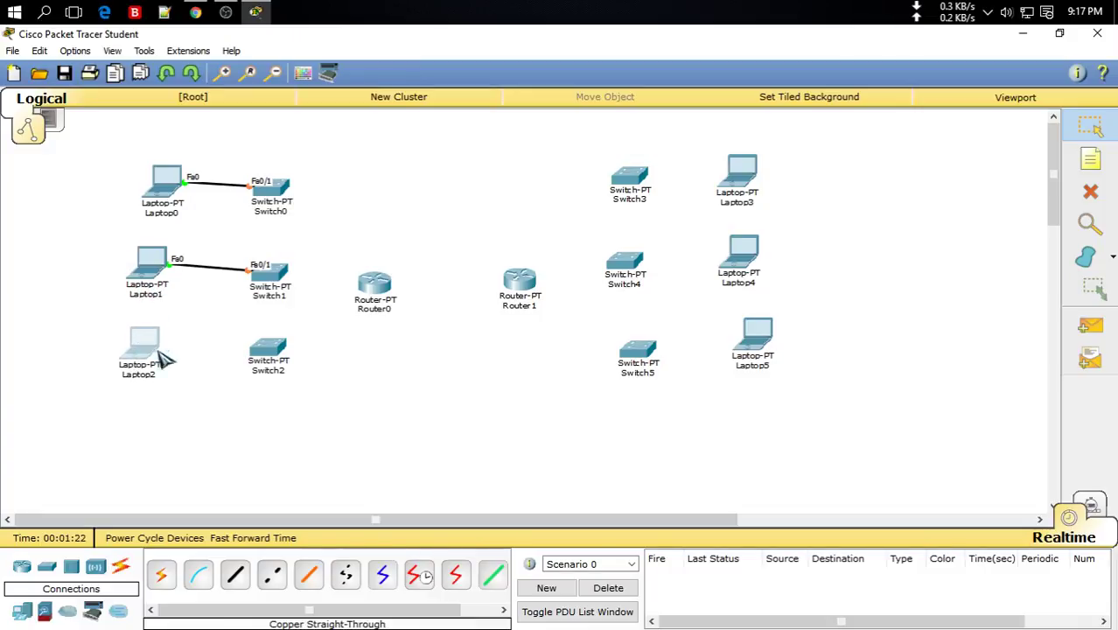
{"action": "left_click_drag", "start_coordinate": [279, 349], "coordinate": [282, 360]}
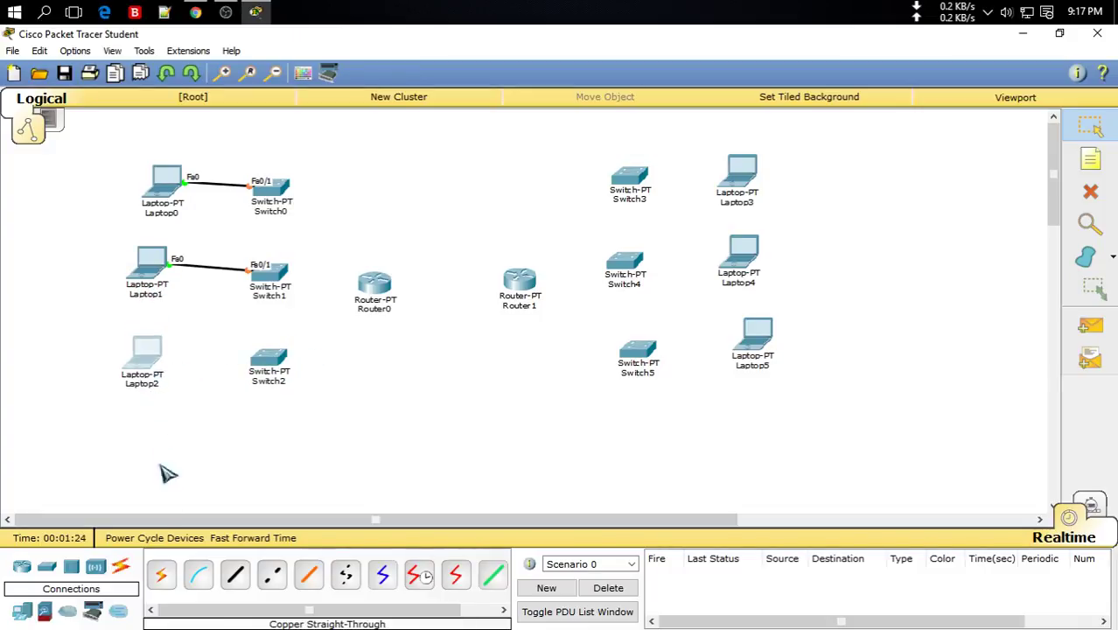
{"action": "left_click", "coordinate": [234, 574]}
{"action": "left_click", "coordinate": [151, 368]}
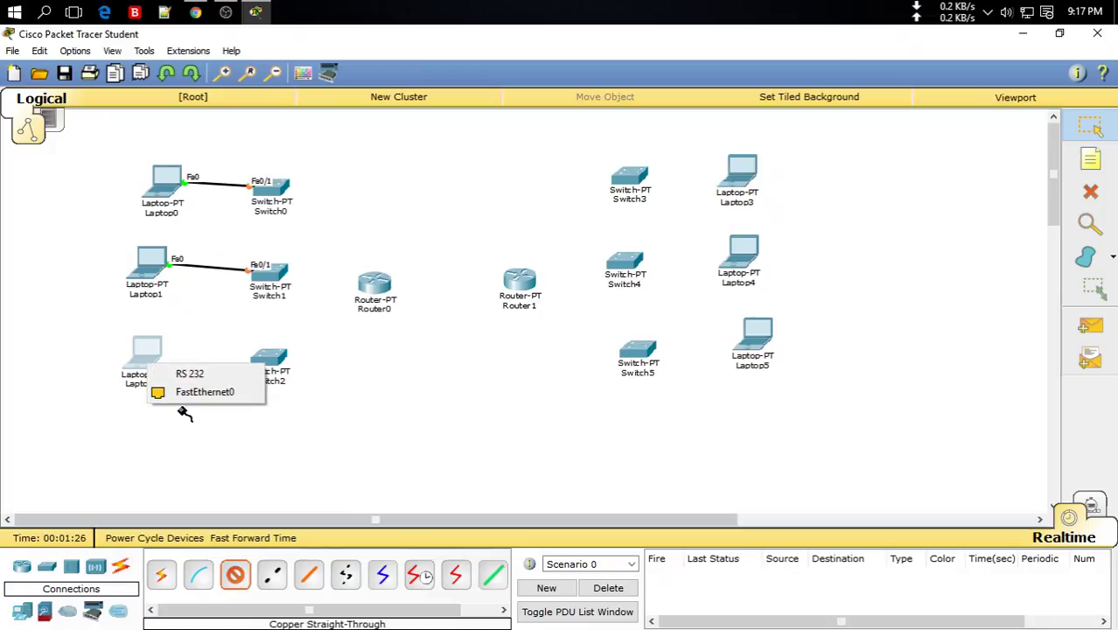
{"action": "left_click", "coordinate": [190, 391]}
{"action": "left_click", "coordinate": [267, 358]}
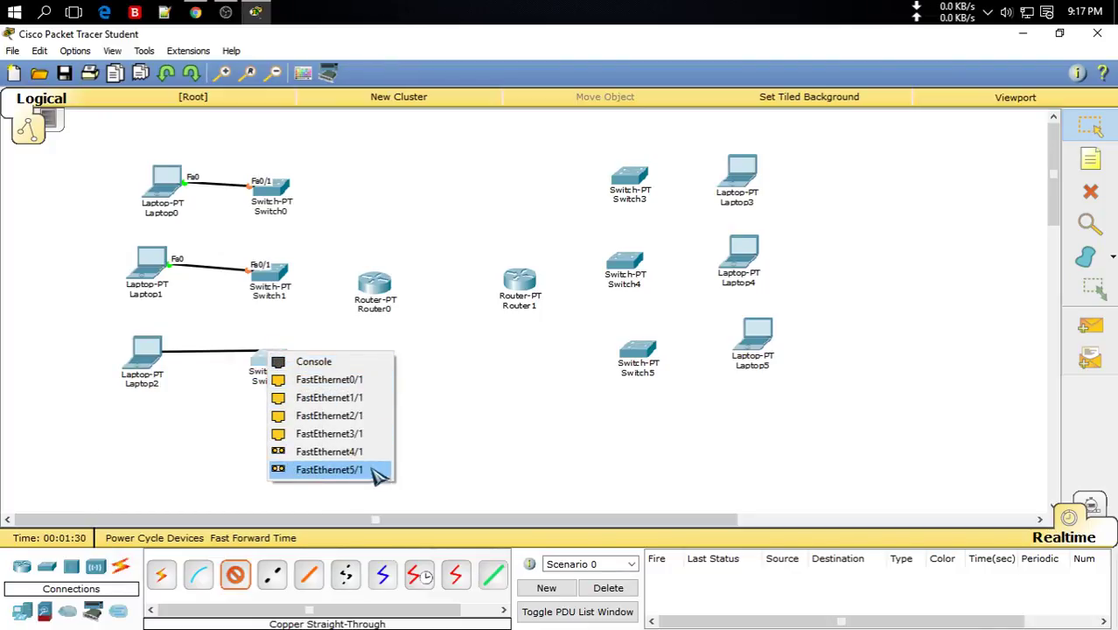
{"action": "left_click", "coordinate": [372, 388]}
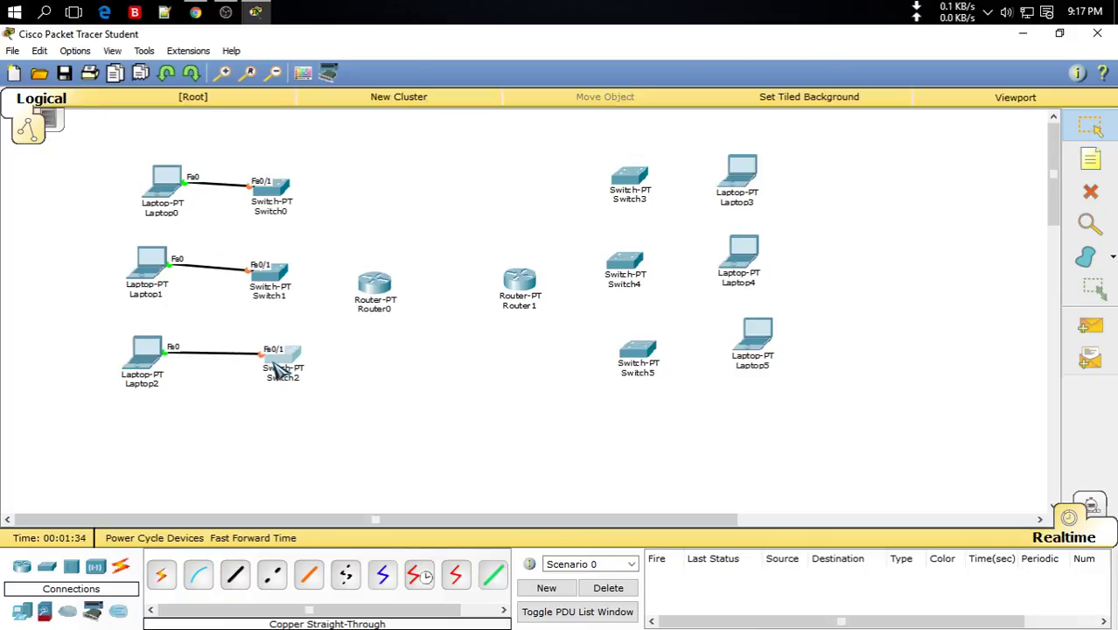
Adjust Switch1 and Switch2, then cable Laptop3 Fa0 to Switch3 Fa0/1.
{"action": "left_click_drag", "start_coordinate": [268, 280], "coordinate": [273, 277]}
{"action": "left_click_drag", "start_coordinate": [268, 382], "coordinate": [282, 376]}
{"action": "left_click", "coordinate": [235, 574]}
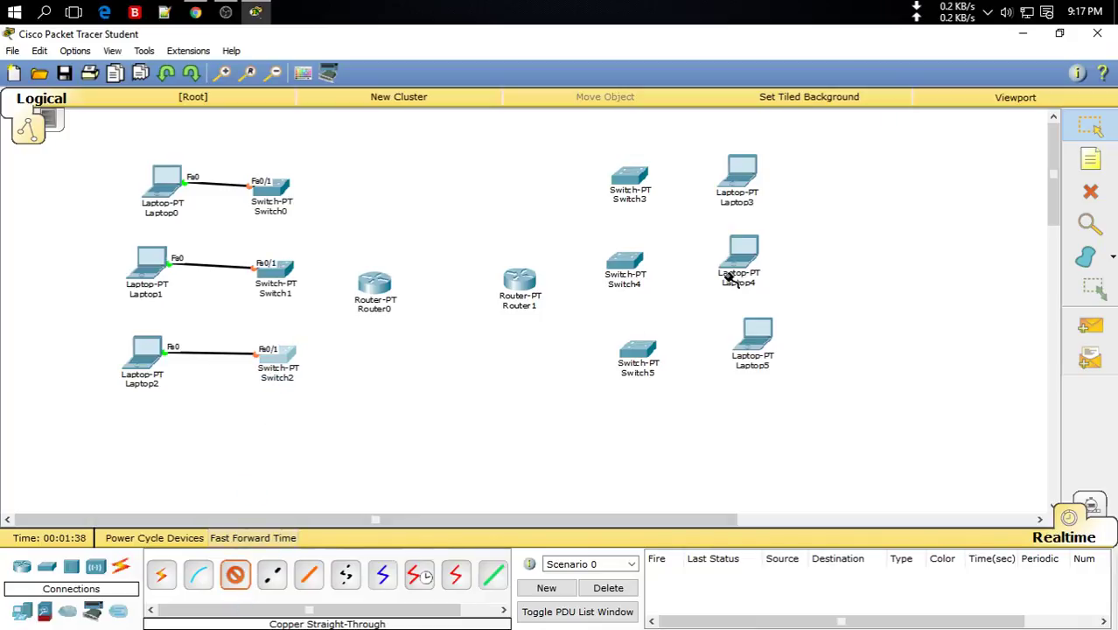
{"action": "left_click", "coordinate": [743, 175]}
{"action": "left_click", "coordinate": [768, 205]}
{"action": "left_click", "coordinate": [639, 179]}
{"action": "left_click", "coordinate": [638, 219]}
Shift the right-hand laptops and switches rightward, then cable Laptop4 Fa0 to Switch4 Fa0/1.
{"action": "left_click_drag", "start_coordinate": [750, 177], "coordinate": [782, 178]}
{"action": "left_click_drag", "start_coordinate": [744, 253], "coordinate": [788, 256]}
{"action": "mouse_move", "coordinate": [756, 334]}
{"action": "left_mouse_down"}
{"action": "mouse_move", "coordinate": [785, 350]}
{"action": "mouse_move", "coordinate": [769, 350]}
{"action": "left_mouse_up"}
{"action": "left_click_drag", "start_coordinate": [630, 263], "coordinate": [655, 267]}
{"action": "left_click_drag", "start_coordinate": [649, 357], "coordinate": [663, 360]}
{"action": "left_click", "coordinate": [235, 575]}
{"action": "left_click", "coordinate": [779, 256]}
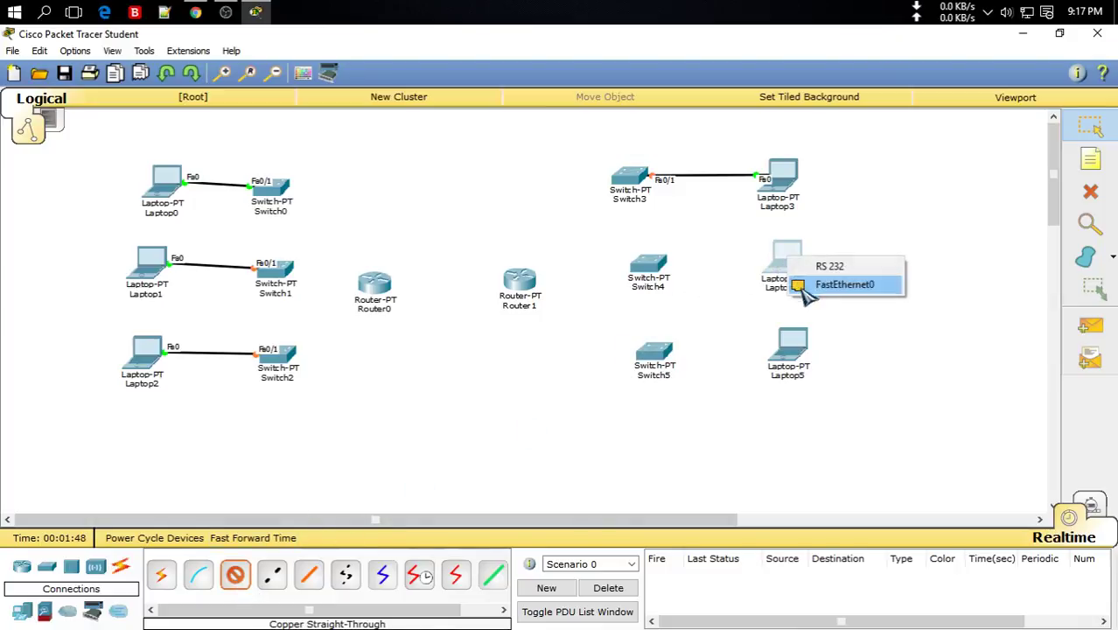
{"action": "left_click", "coordinate": [787, 287]}
{"action": "left_click", "coordinate": [661, 264]}
{"action": "left_click", "coordinate": [706, 289]}
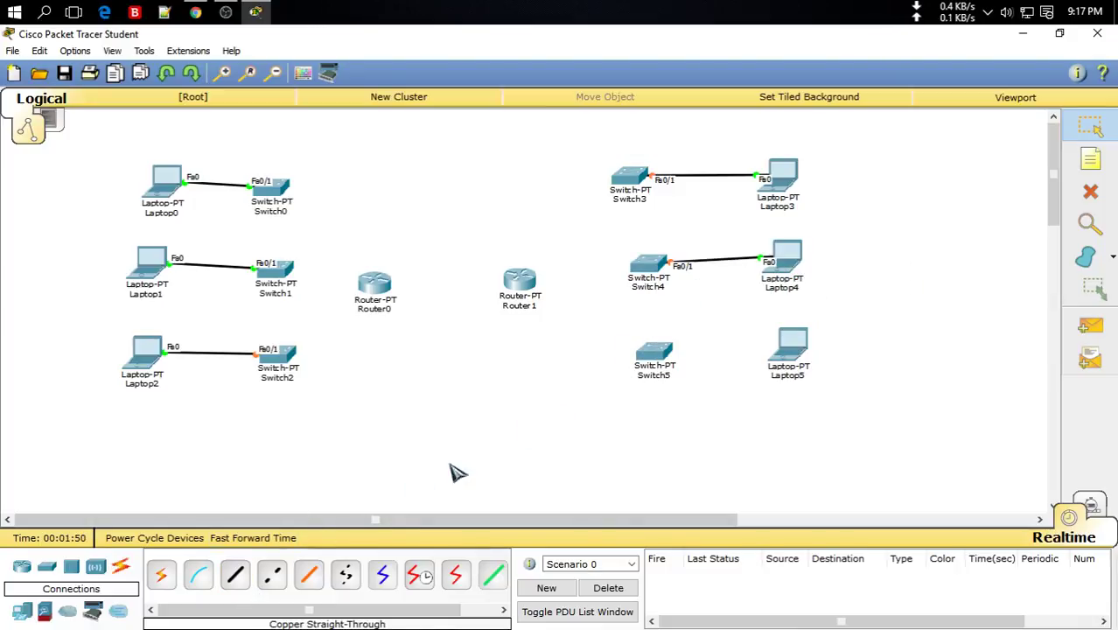
Cable Laptop5 Fa0 to Switch5 Fa0/1 with a straight-through cable.
{"action": "left_click", "coordinate": [234, 575]}
{"action": "left_click", "coordinate": [795, 346]}
{"action": "left_click", "coordinate": [828, 375]}
{"action": "left_click", "coordinate": [658, 354]}
{"action": "left_click", "coordinate": [691, 383]}
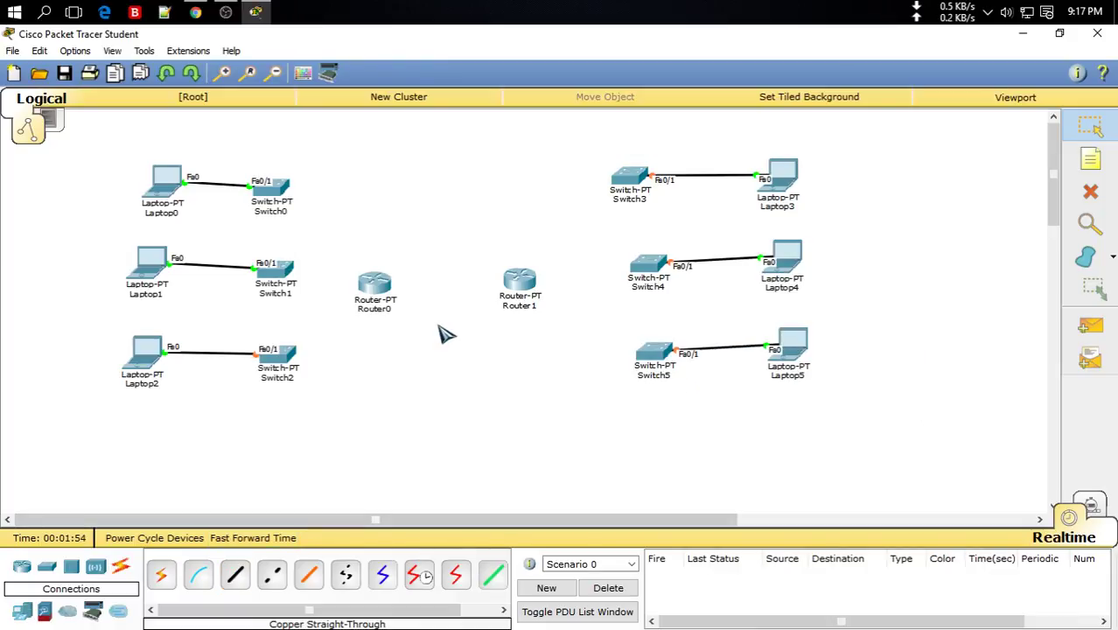
In Router0's Physical view, drag a PT-ROUTER-NM-1CE module into an empty slot.
{"action": "left_click", "coordinate": [375, 287]}
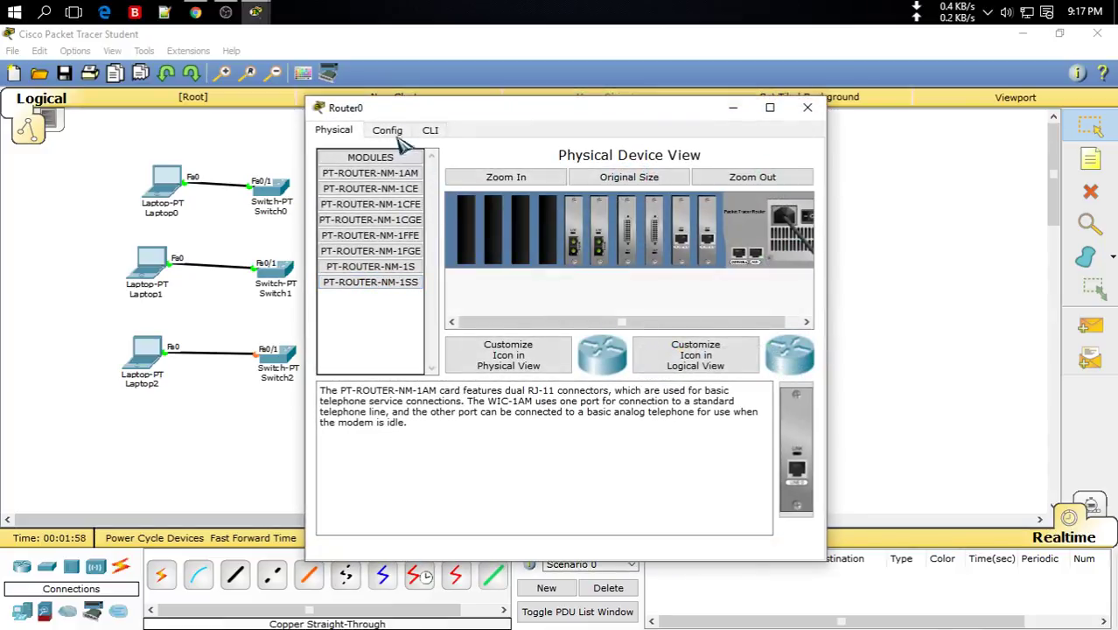
{"action": "left_click", "coordinate": [416, 186]}
{"action": "left_click_drag", "start_coordinate": [517, 110], "coordinate": [588, 109]}
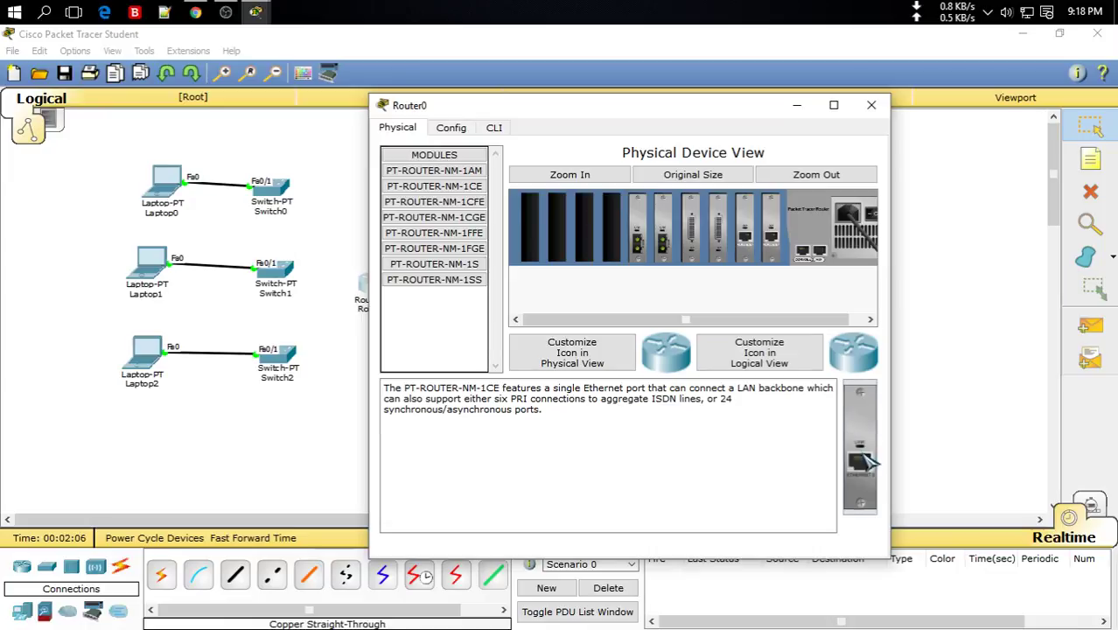
{"action": "left_click", "coordinate": [564, 175]}
{"action": "left_click_drag", "start_coordinate": [621, 320], "coordinate": [831, 337]}
{"action": "left_click_drag", "start_coordinate": [770, 320], "coordinate": [558, 348]}
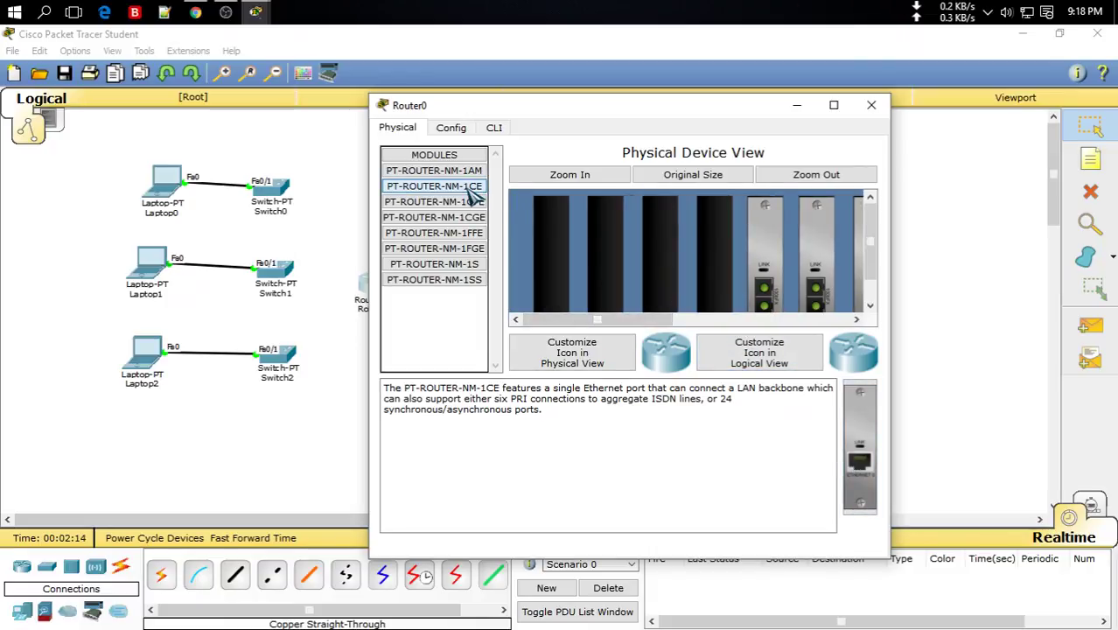
{"action": "left_click_drag", "start_coordinate": [860, 451], "coordinate": [658, 258]}
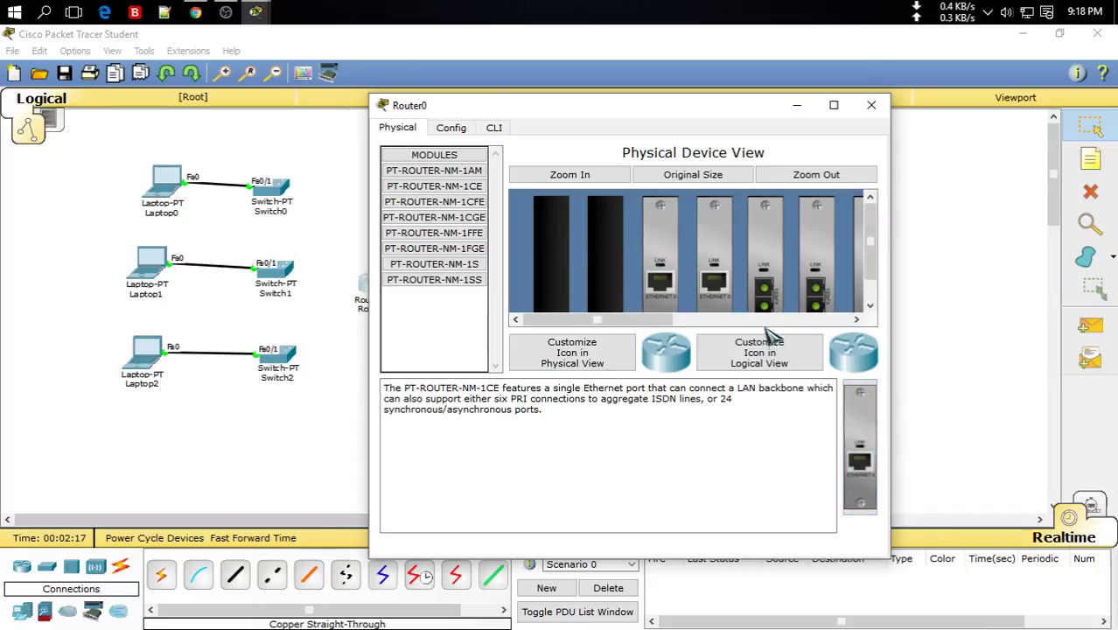
{"action": "left_click_drag", "start_coordinate": [654, 321], "coordinate": [844, 340]}
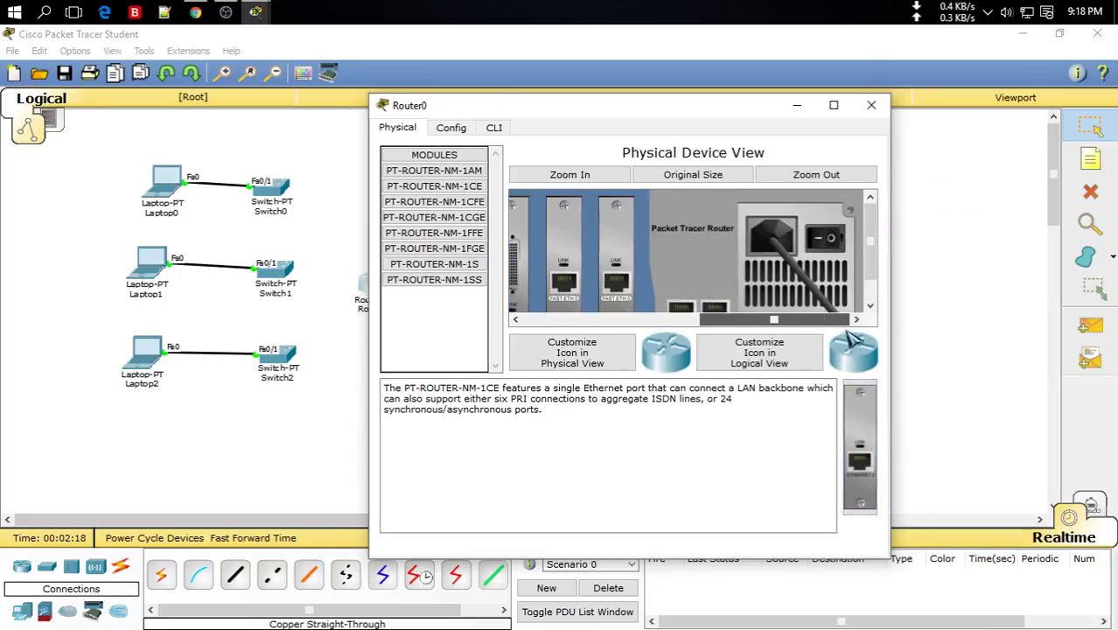
Switch from Router0 to Router1 and insert a PT-ROUTER-NM-1CE module into its empty slot.
{"action": "left_click", "coordinate": [872, 105]}
{"action": "left_click", "coordinate": [519, 289]}
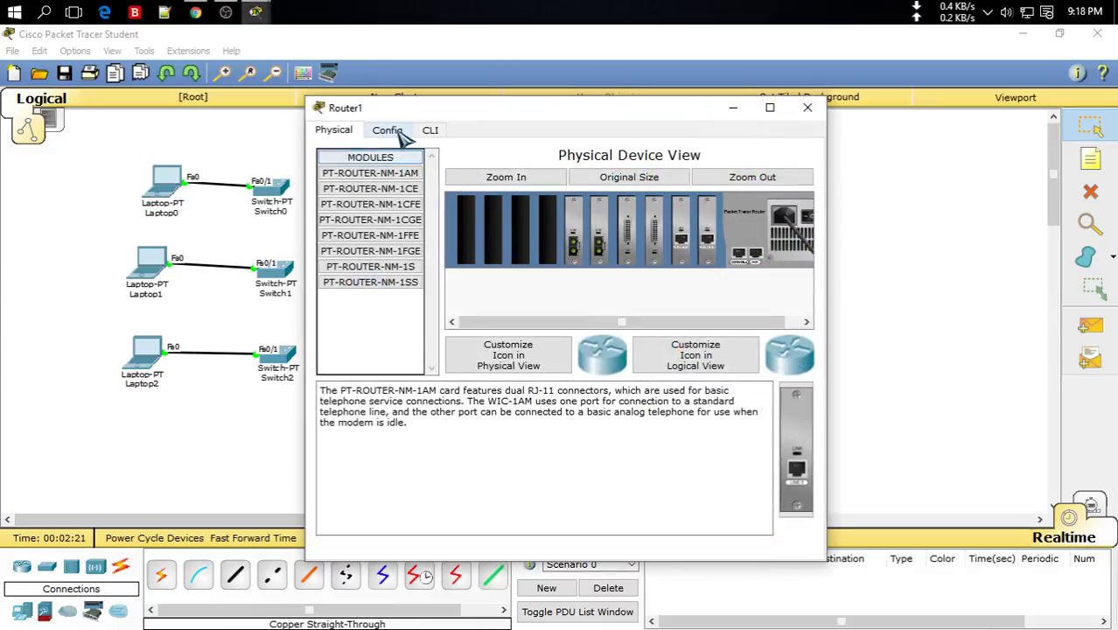
{"action": "left_click", "coordinate": [405, 190]}
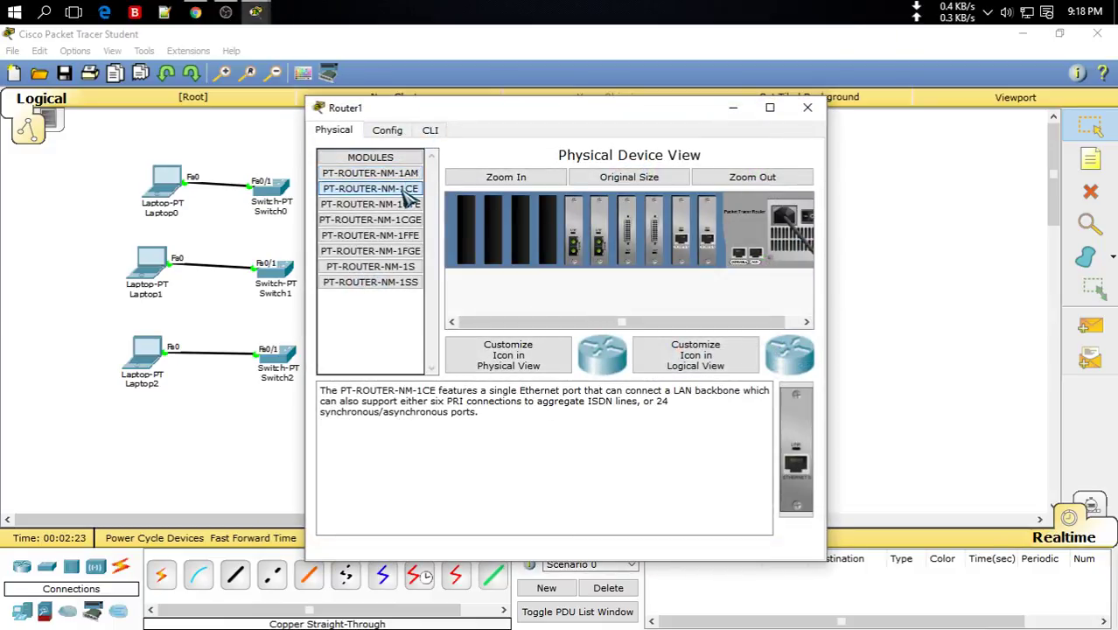
{"action": "left_click_drag", "start_coordinate": [621, 321], "coordinate": [637, 321]}
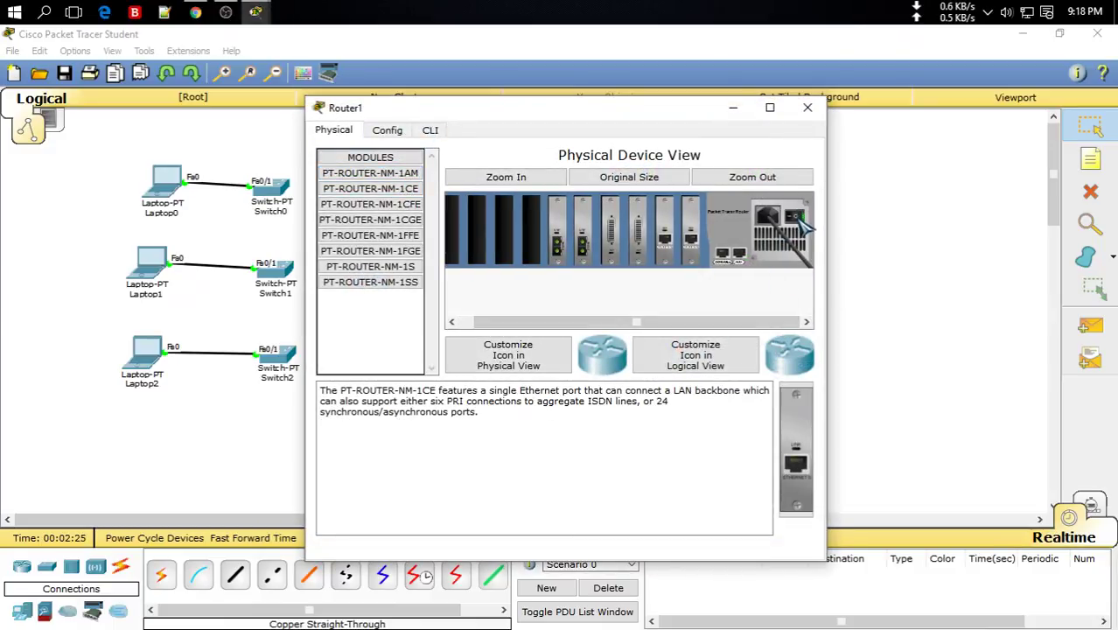
{"action": "left_click_drag", "start_coordinate": [796, 429], "coordinate": [506, 229]}
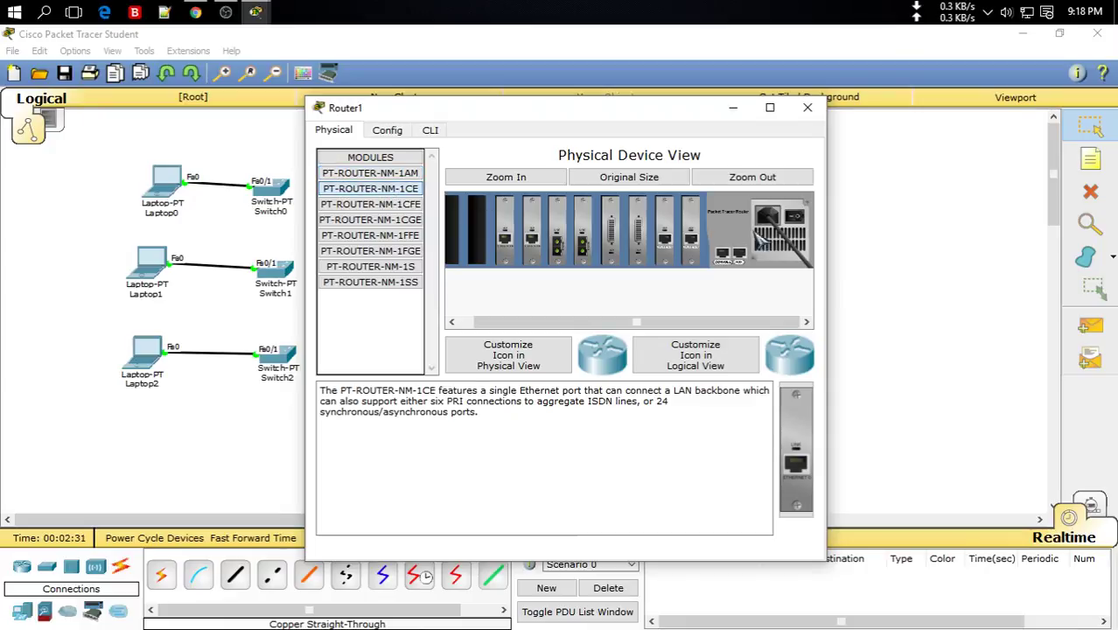
Cable Switch0 to Router0 Fa0/0 and Switch1 Fa1/1 to Router0 Fa1/0.
{"action": "left_click", "coordinate": [808, 107]}
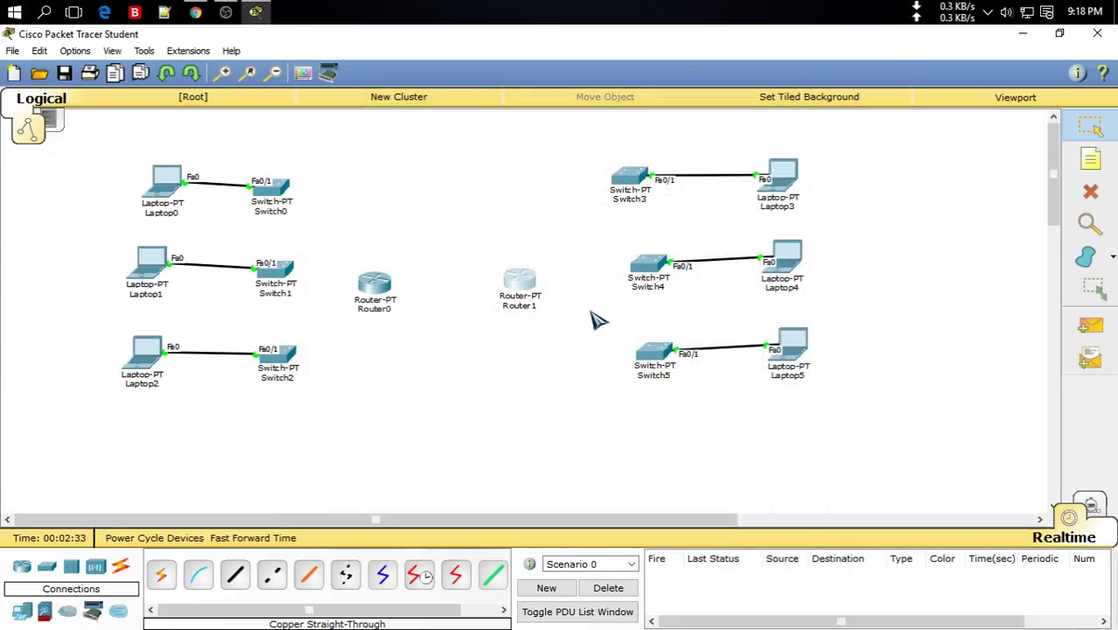
{"action": "left_click", "coordinate": [235, 574]}
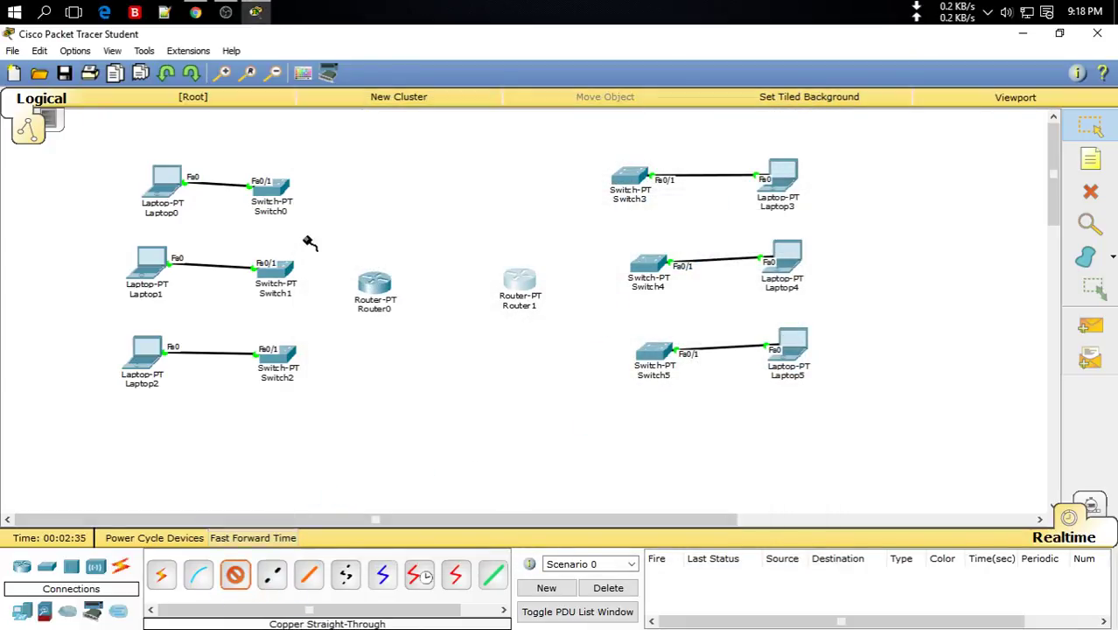
{"action": "left_click", "coordinate": [281, 187]}
{"action": "left_click", "coordinate": [324, 230]}
{"action": "left_click", "coordinate": [378, 287]}
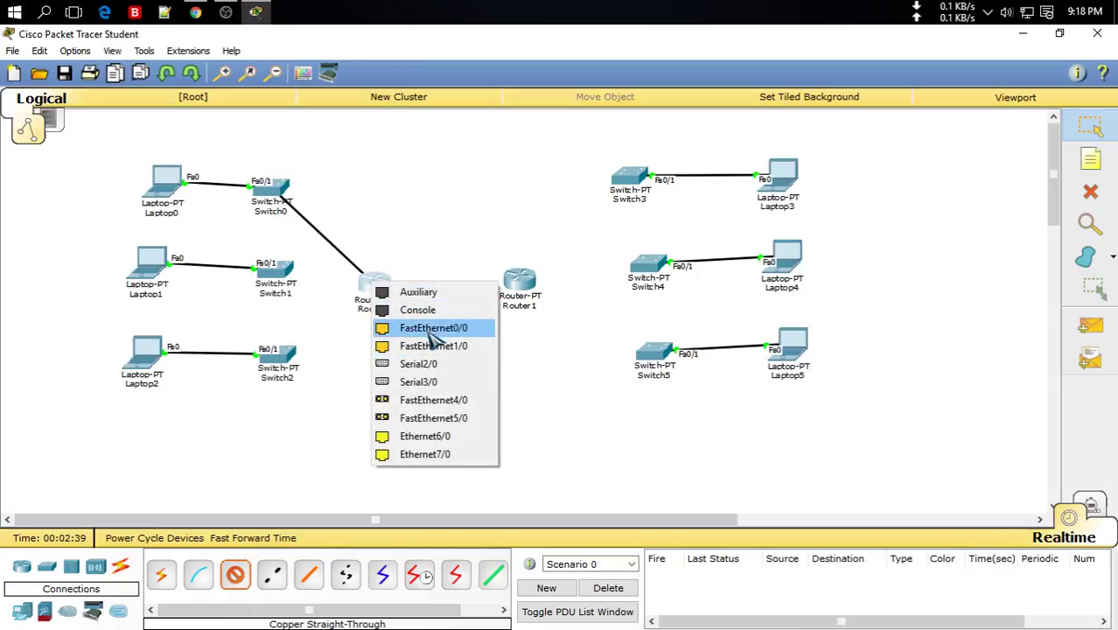
{"action": "left_click", "coordinate": [429, 329]}
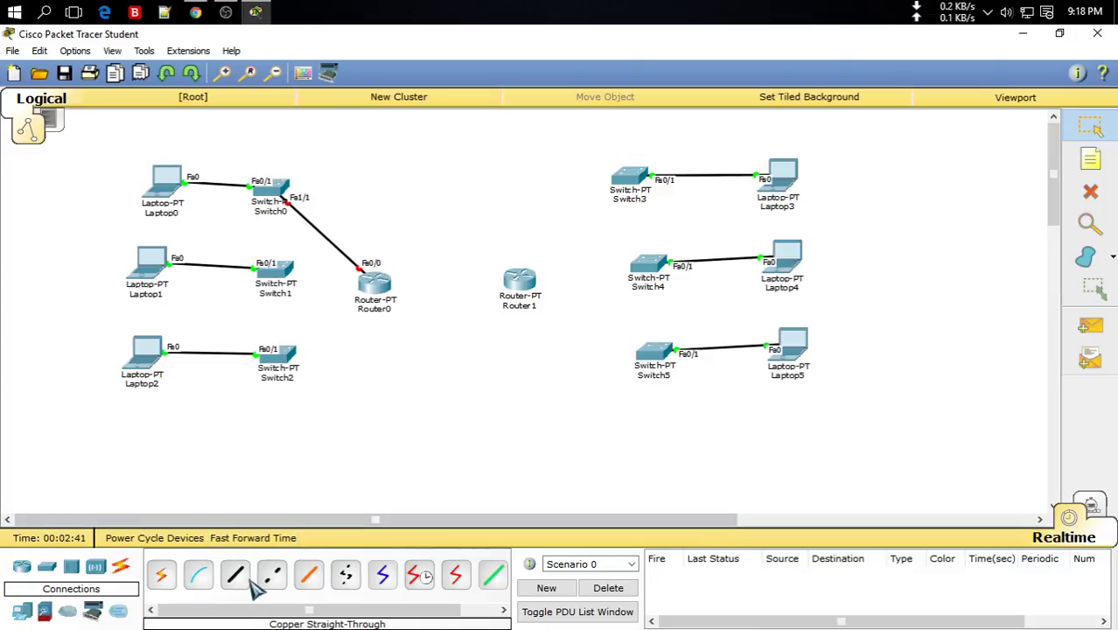
{"action": "left_click", "coordinate": [276, 271]}
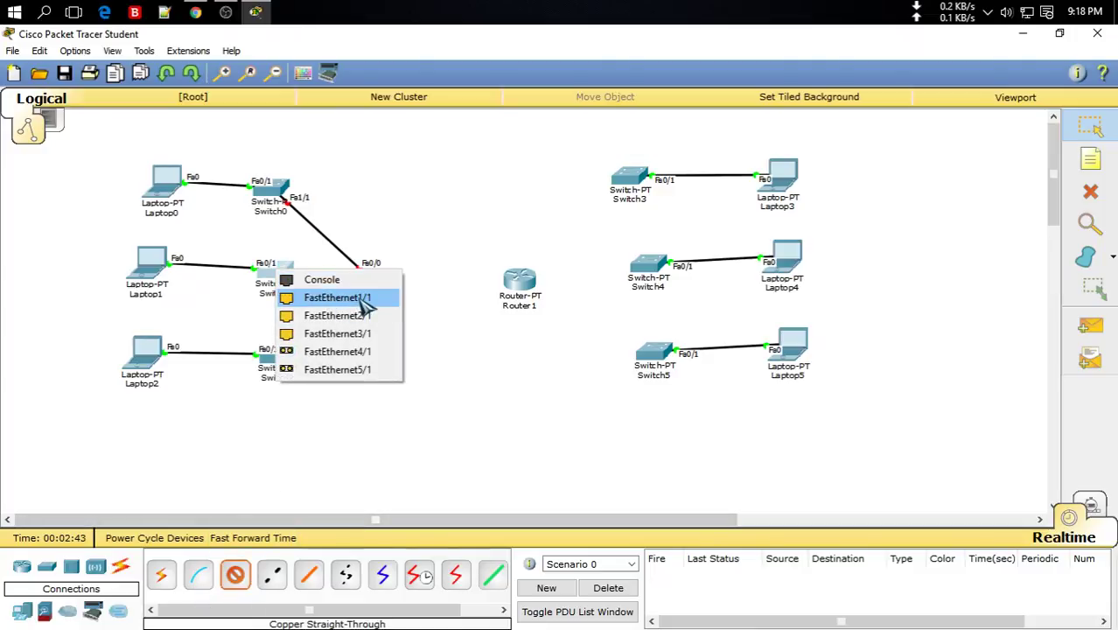
{"action": "left_click", "coordinate": [361, 298]}
{"action": "left_click", "coordinate": [373, 280]}
{"action": "left_click", "coordinate": [420, 326]}
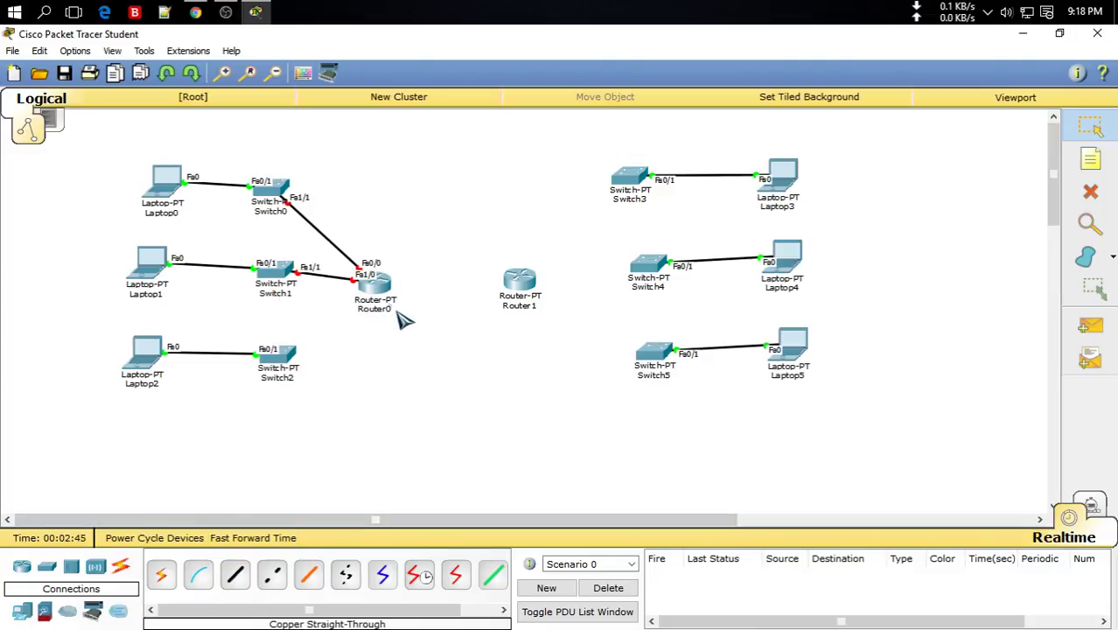
Reposition both routers, then cable Switch2 Fa1/1 to Router0 Ethernet6/0.
{"action": "left_click_drag", "start_coordinate": [393, 310], "coordinate": [396, 284]}
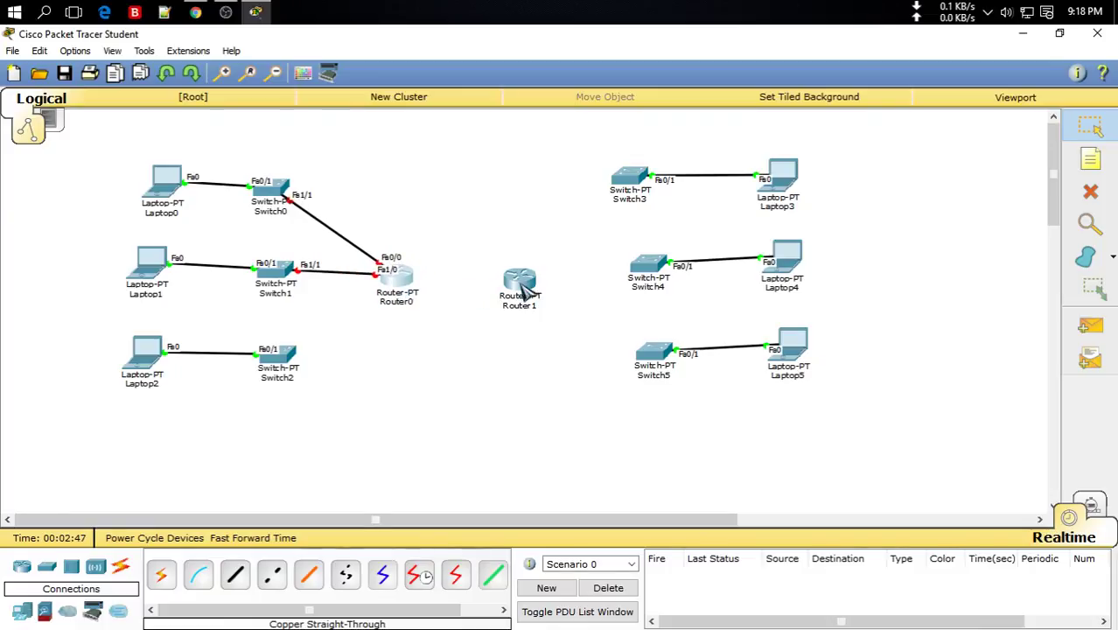
{"action": "left_click_drag", "start_coordinate": [526, 287], "coordinate": [547, 279]}
{"action": "left_click", "coordinate": [235, 574]}
{"action": "left_click", "coordinate": [284, 360]}
{"action": "left_click", "coordinate": [329, 396]}
{"action": "left_click", "coordinate": [393, 284]}
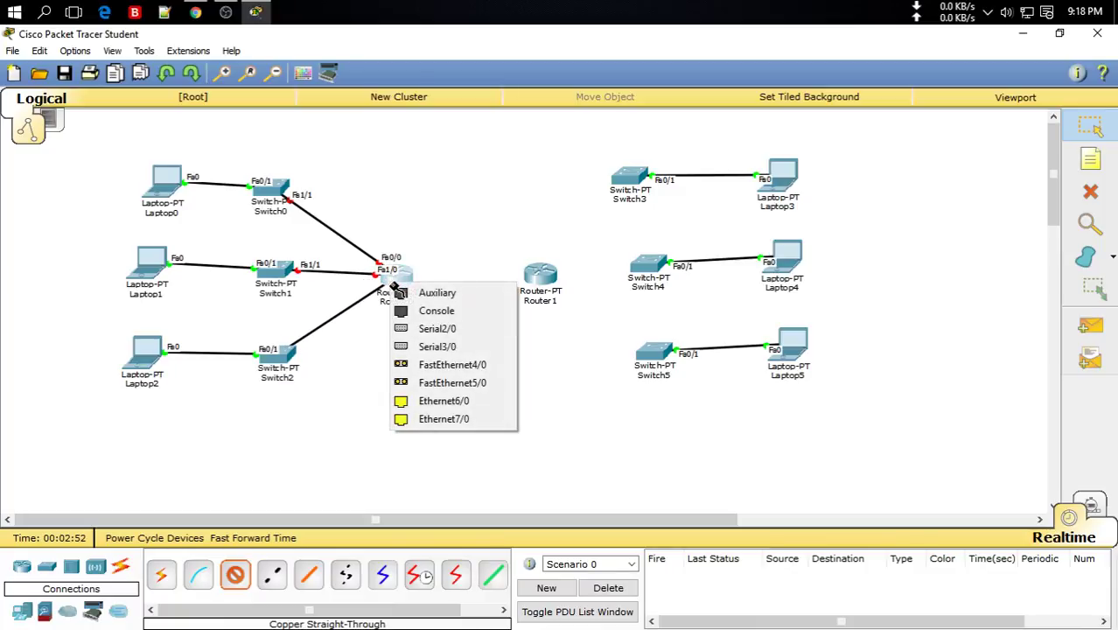
{"action": "left_click", "coordinate": [472, 401]}
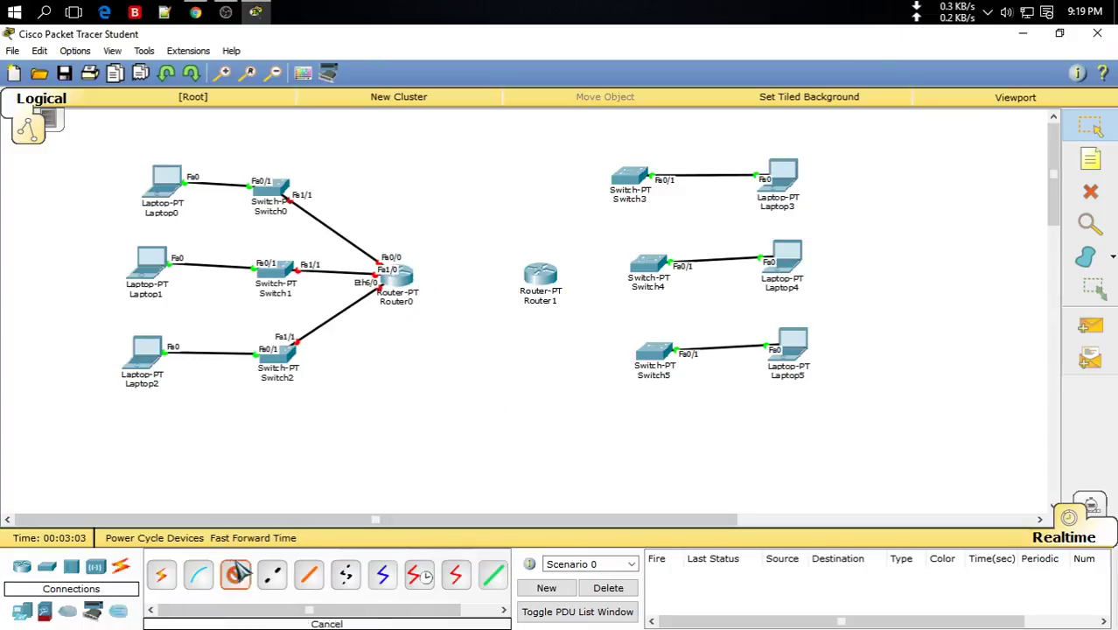
Cable Switch3 to Router1 Fa0/0 and Switch4 Fa1/1 to Router1 Fa1/0.
{"action": "left_click", "coordinate": [634, 178]}
{"action": "left_click", "coordinate": [684, 200]}
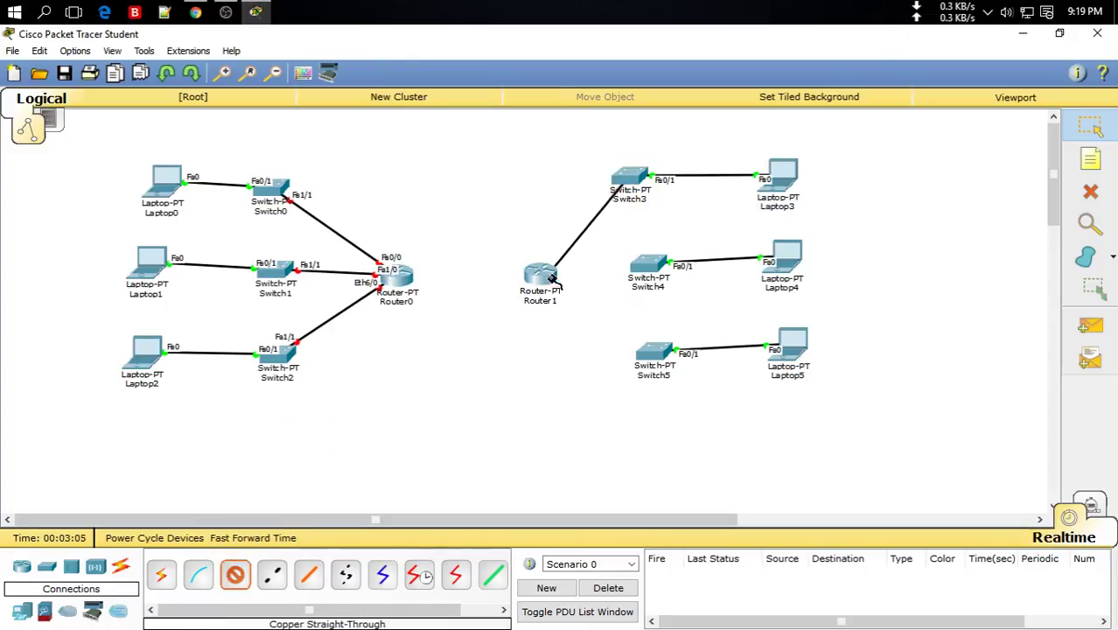
{"action": "left_click", "coordinate": [548, 278]}
{"action": "left_click", "coordinate": [585, 321]}
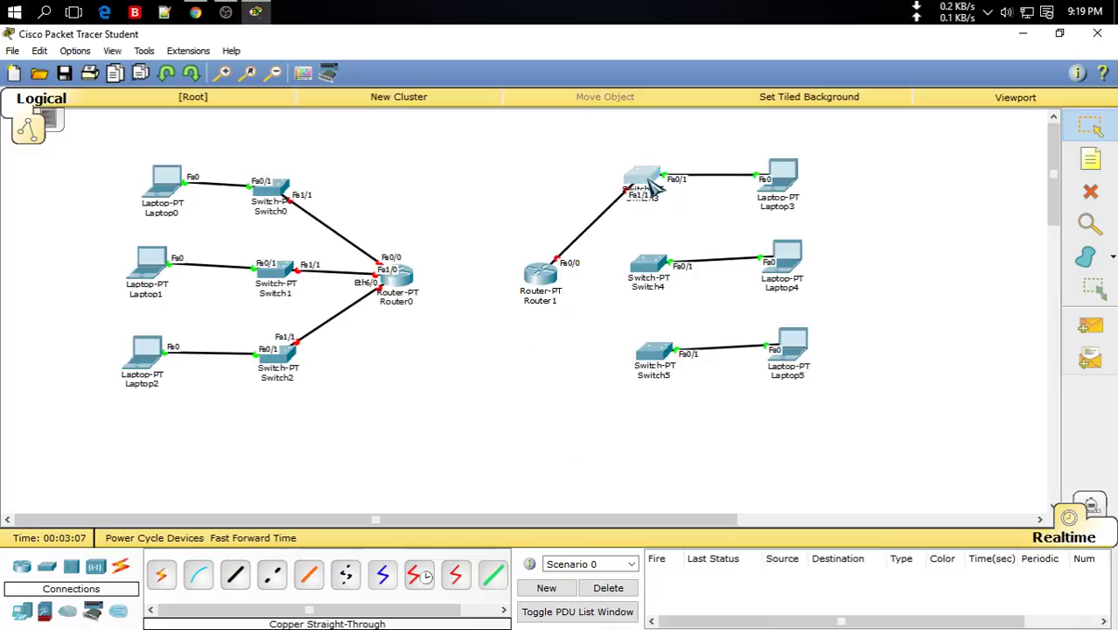
{"action": "left_click", "coordinate": [235, 574]}
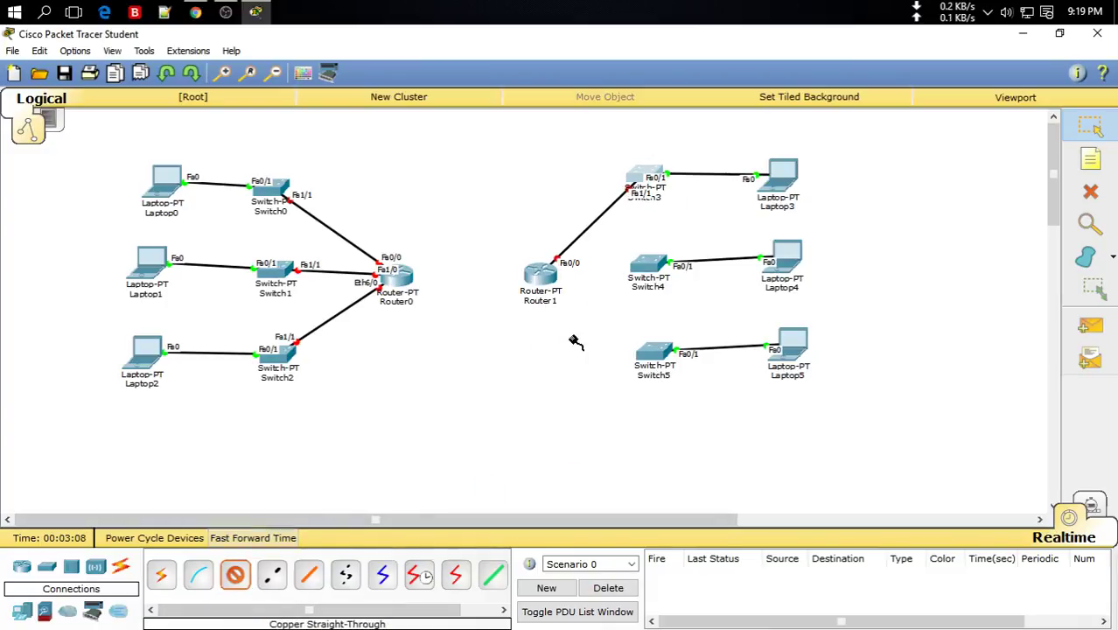
{"action": "left_click", "coordinate": [652, 265]}
{"action": "left_click", "coordinate": [661, 294]}
{"action": "left_click", "coordinate": [542, 279]}
{"action": "left_click", "coordinate": [600, 328]}
Cable Switch5 Fa1/1 to Router1 Ethernet6/0 with a straight-through cable.
{"action": "left_click", "coordinate": [234, 574]}
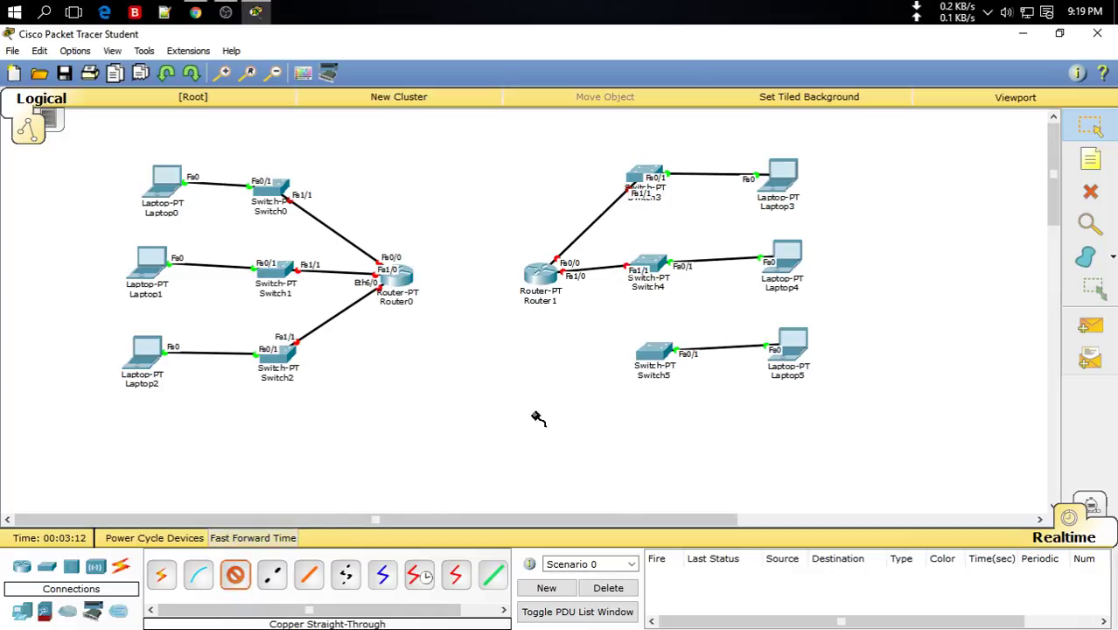
{"action": "left_click", "coordinate": [649, 350]}
{"action": "left_click", "coordinate": [691, 383]}
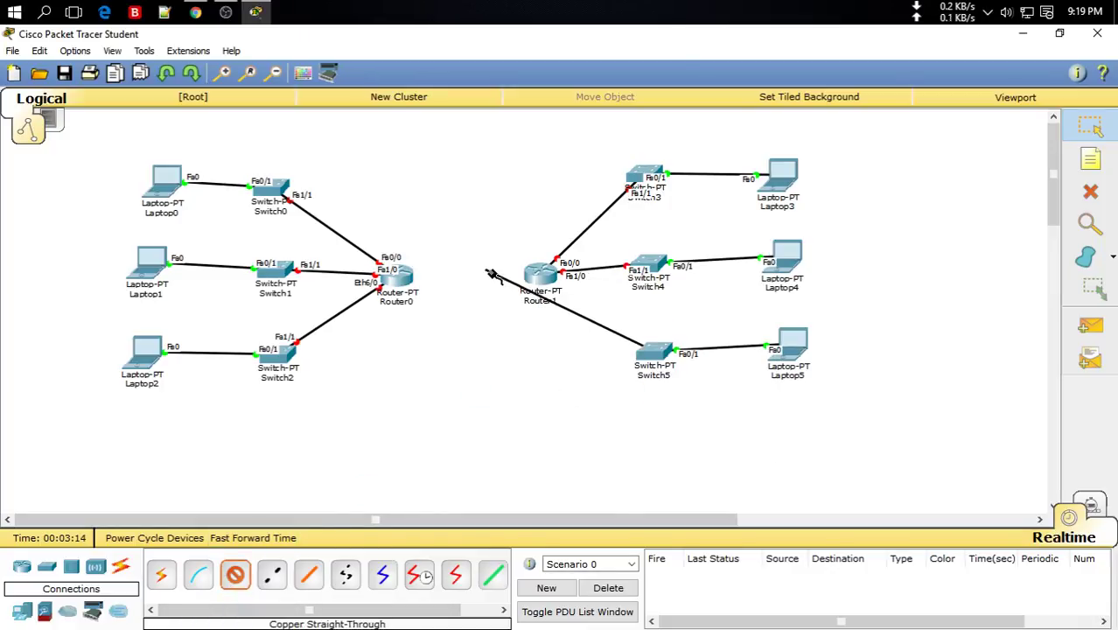
{"action": "left_click", "coordinate": [543, 279]}
{"action": "left_click", "coordinate": [623, 398]}
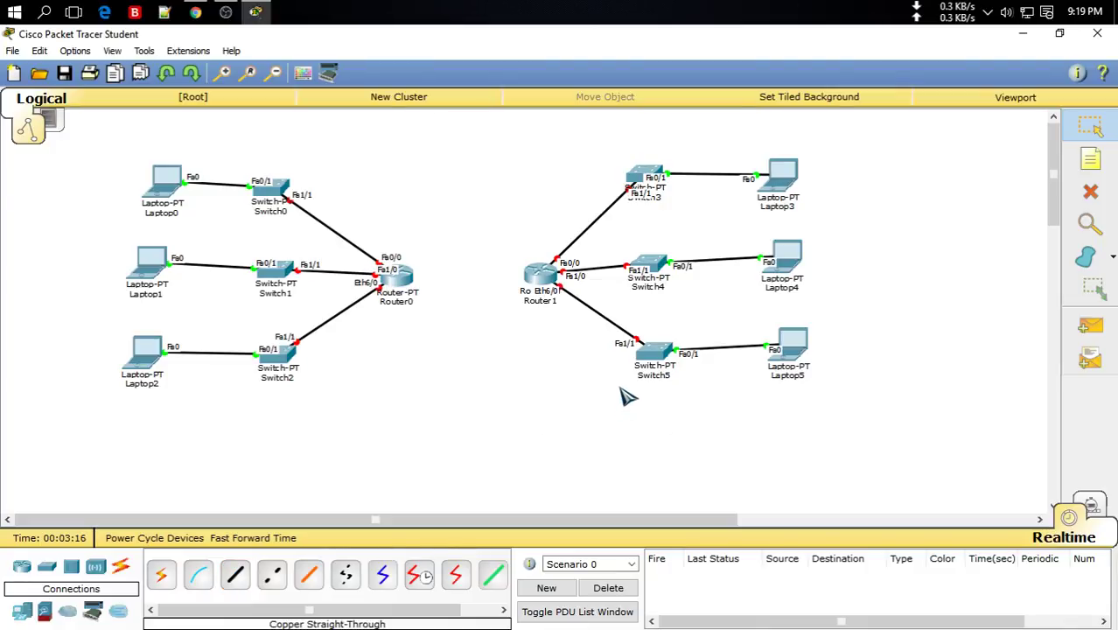
{"action": "left_click", "coordinate": [272, 574]}
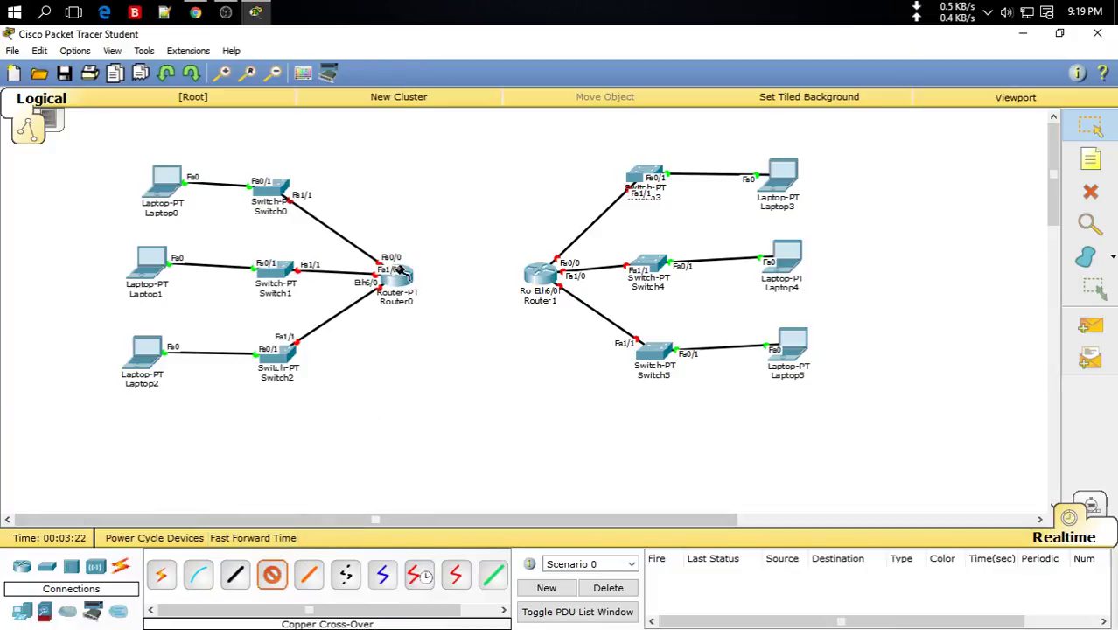
Join Router0 Ethernet7/0 to Router1 Ethernet7/0 with the cross-over cable, then nudge Laptop3.
{"action": "left_click", "coordinate": [401, 278]}
{"action": "left_click", "coordinate": [459, 376]}
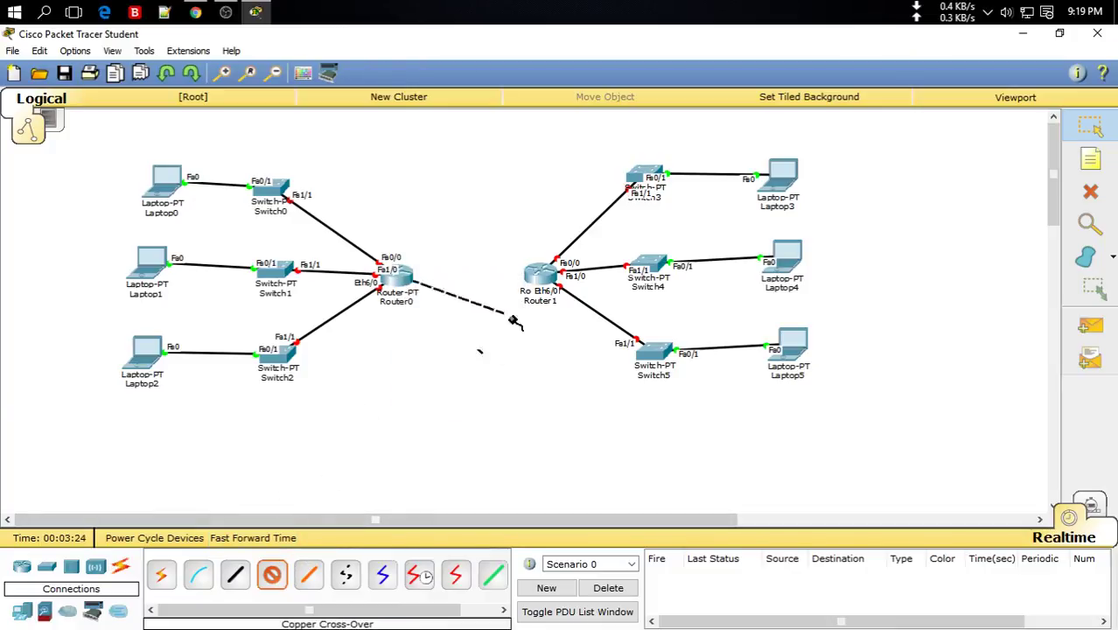
{"action": "left_click", "coordinate": [537, 278]}
{"action": "left_click", "coordinate": [569, 393]}
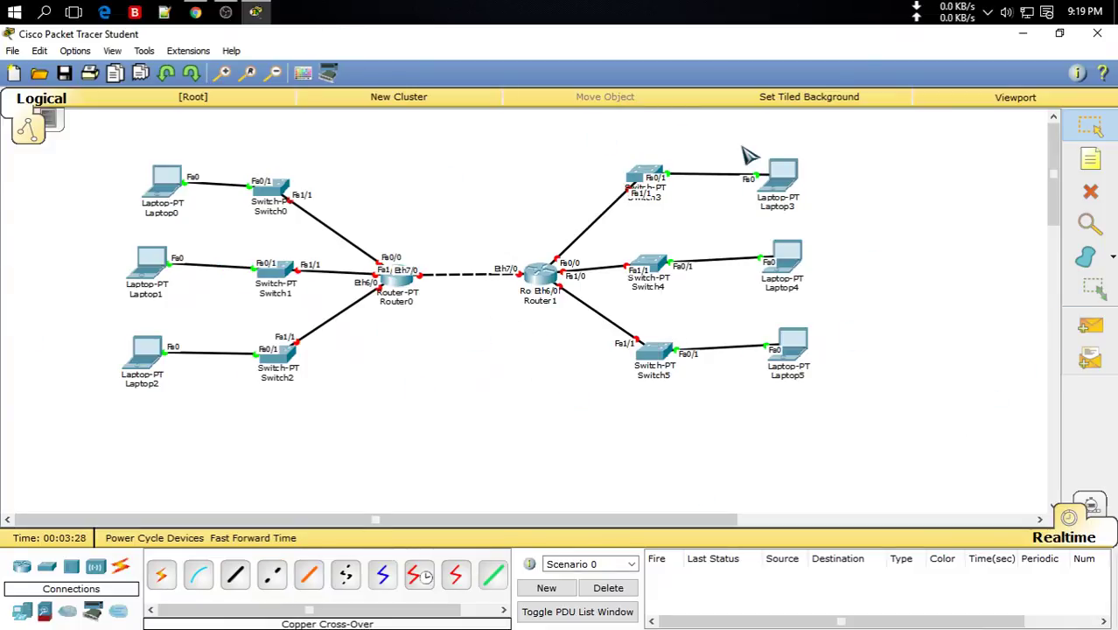
{"action": "left_click_drag", "start_coordinate": [792, 192], "coordinate": [798, 182]}
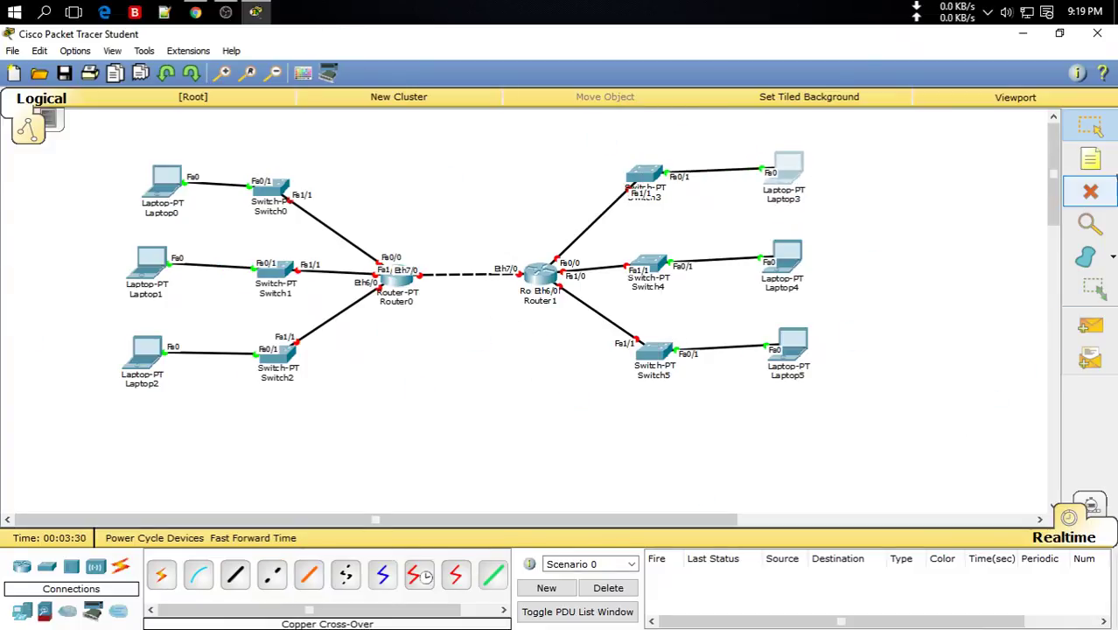
Nudge Laptop0 slightly and place a note reading 192.168.1.10 beside it.
{"action": "left_click", "coordinate": [1101, 164]}
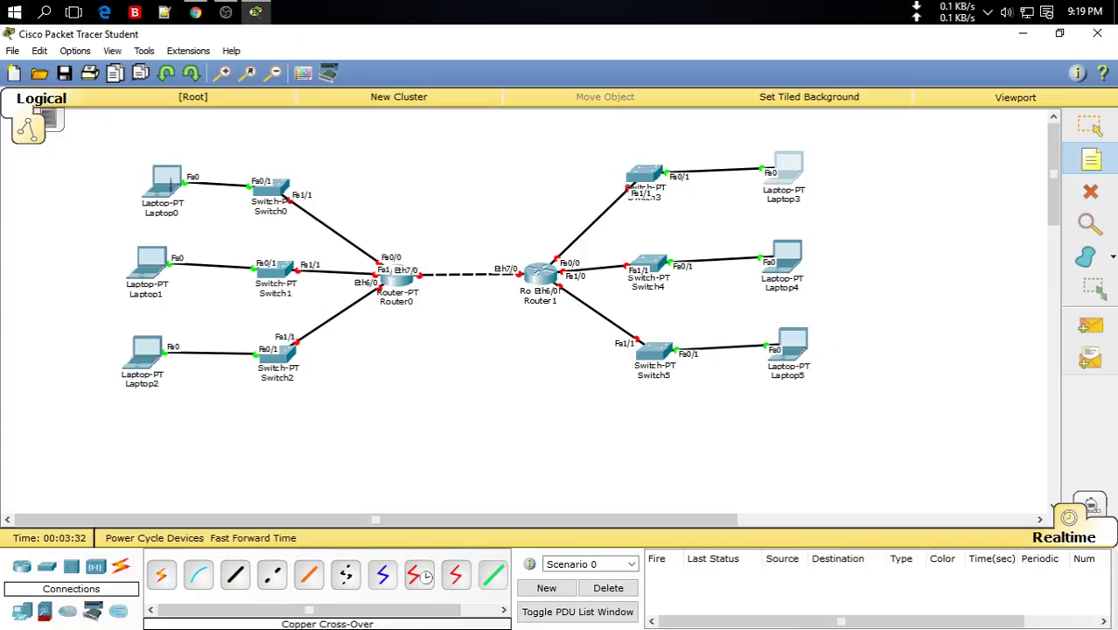
{"action": "left_click", "coordinate": [121, 142]}
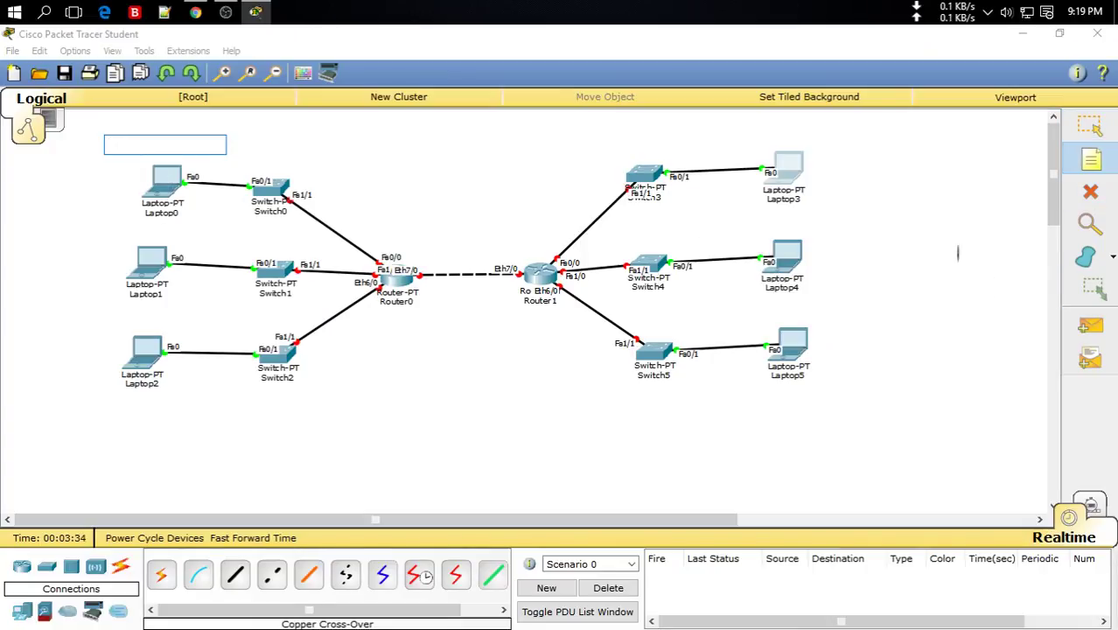
{"action": "left_click", "coordinate": [1090, 127]}
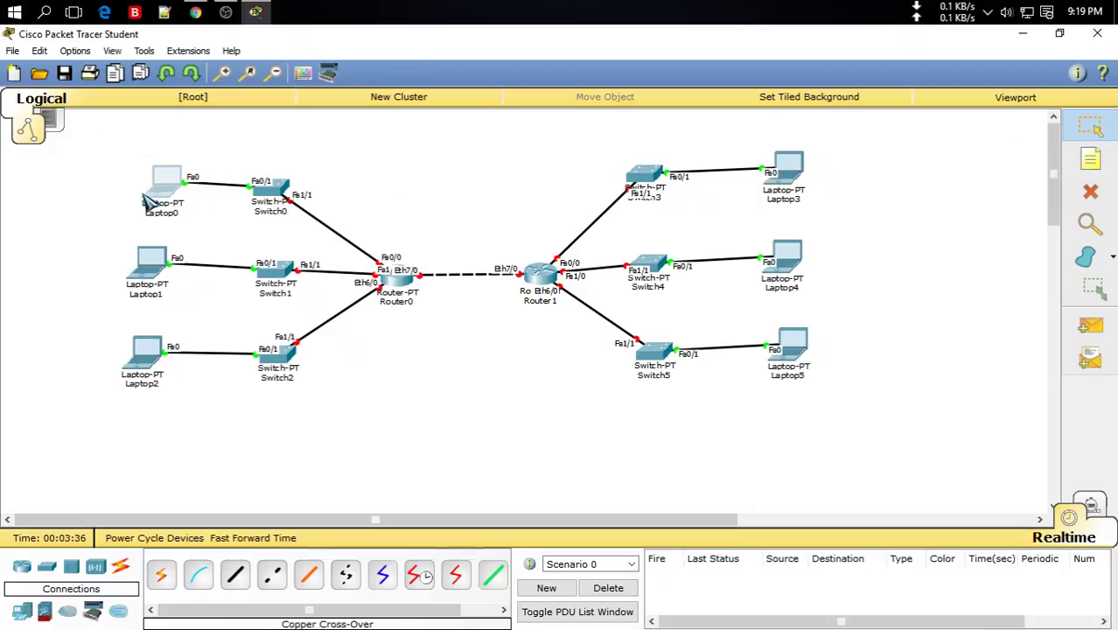
{"action": "left_click_drag", "start_coordinate": [149, 203], "coordinate": [138, 207]}
{"action": "left_click", "coordinate": [1091, 160]}
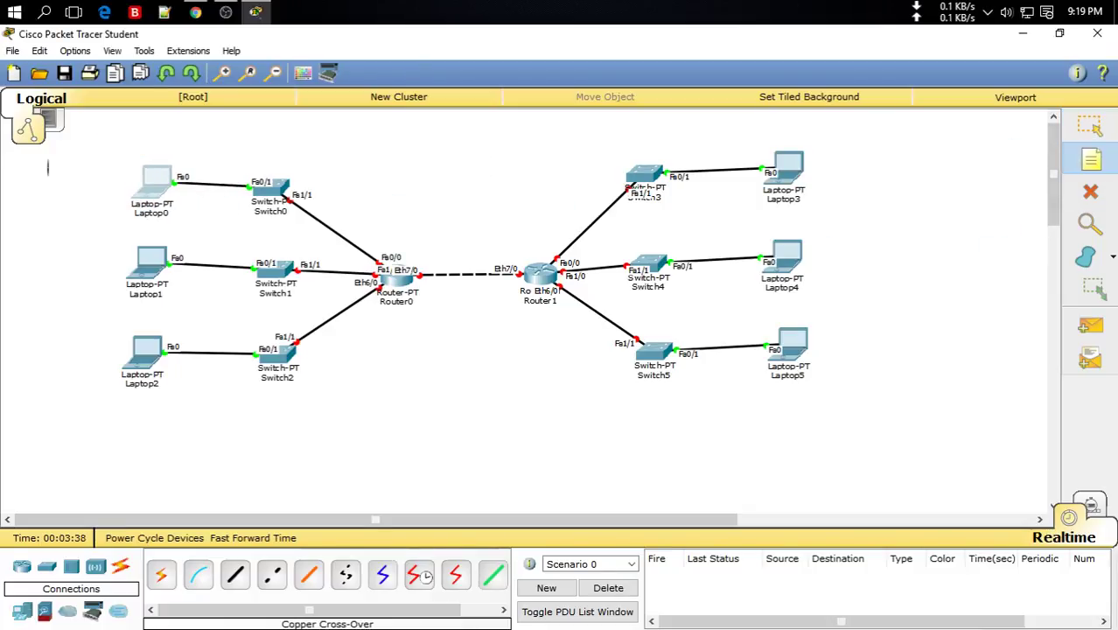
{"action": "left_click", "coordinate": [115, 160]}
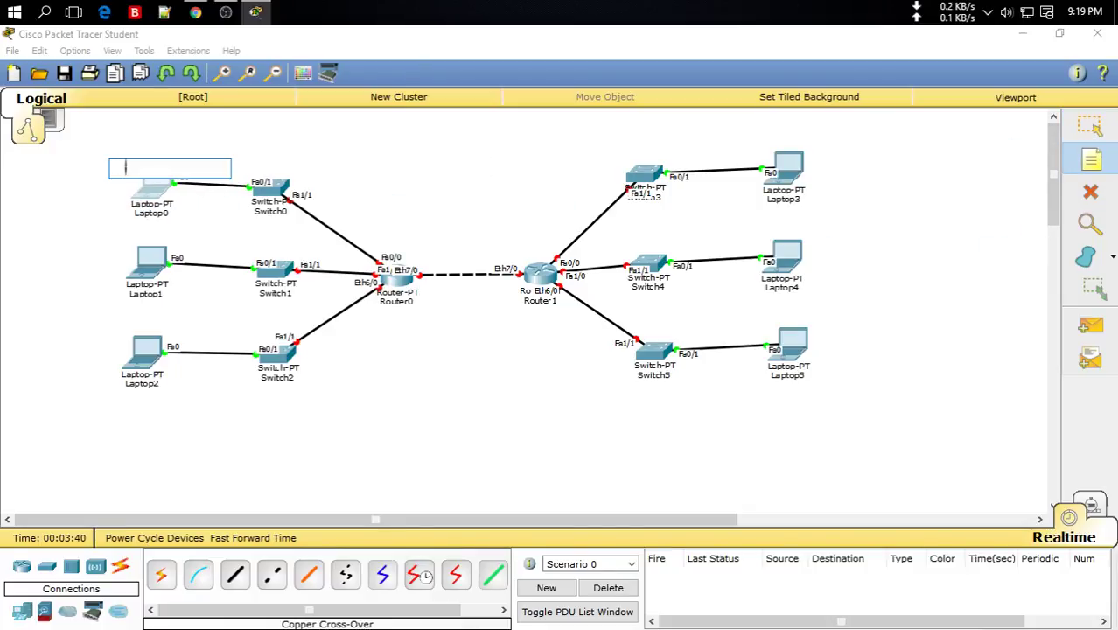
{"action": "type", "text": "192.168.1.10"}
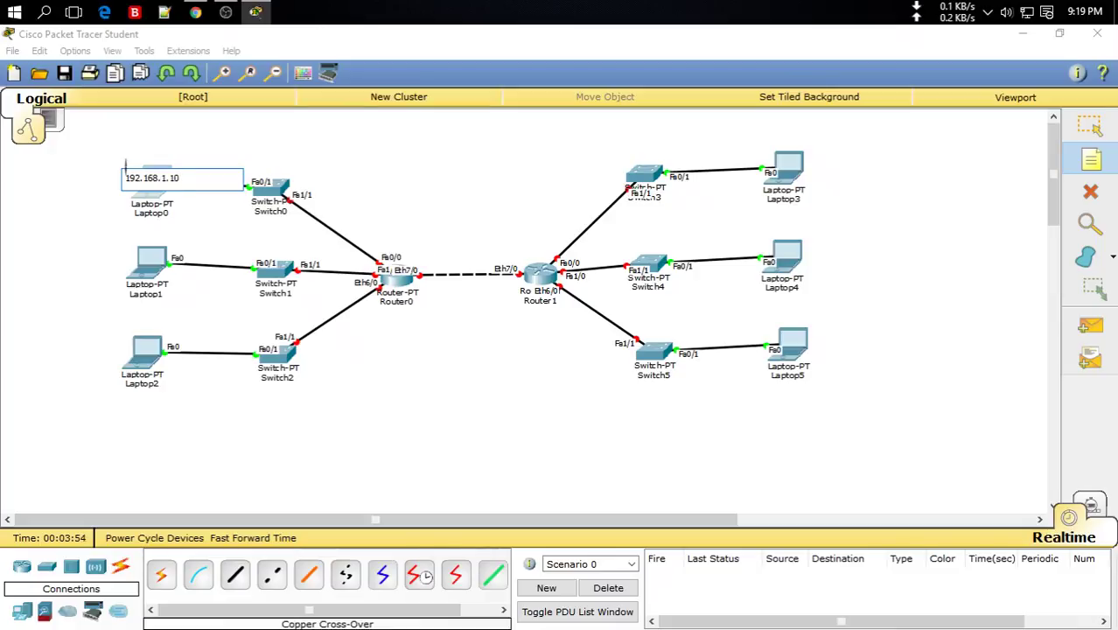
Label Laptop1 with 192.168.2.11 and Laptop2 with 192.168.3.12.
{"action": "left_click", "coordinate": [77, 294]}
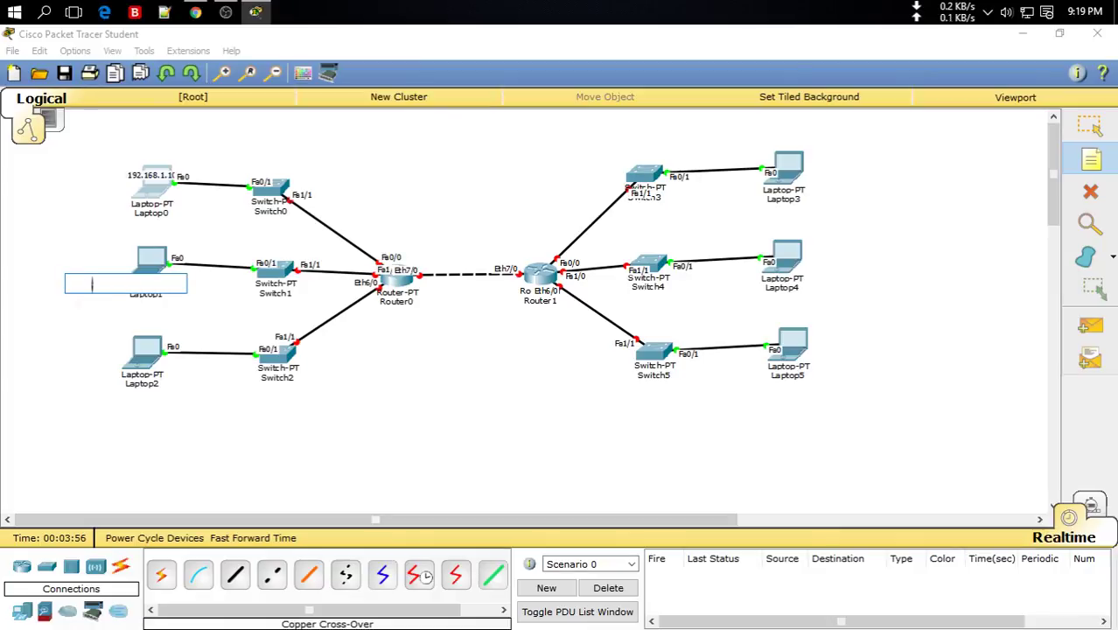
{"action": "type", "text": "192"}
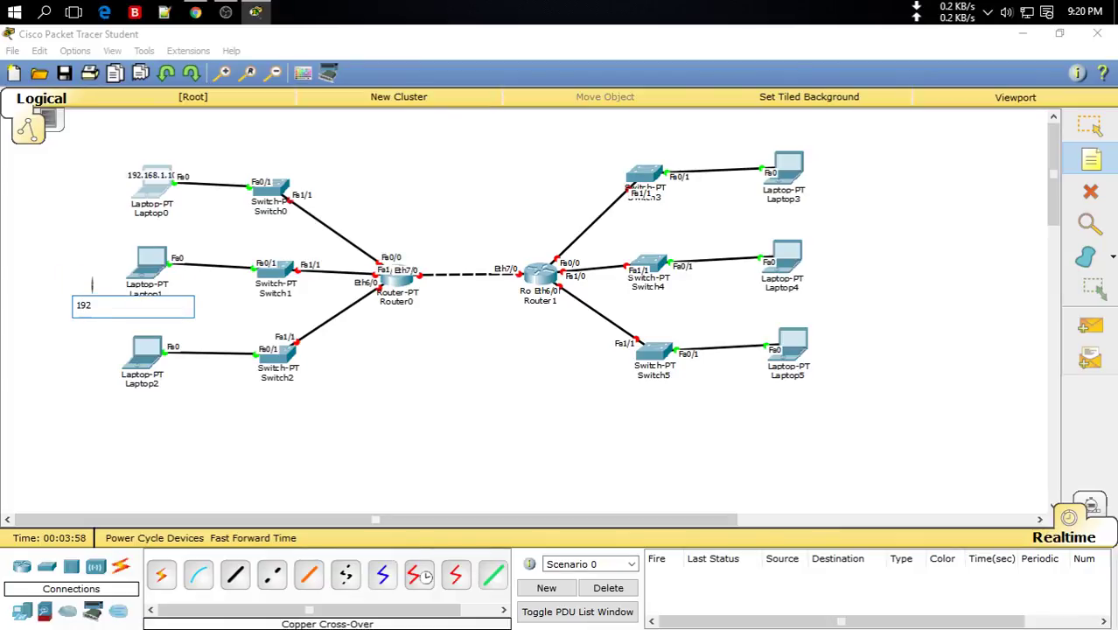
{"action": "type", "text": ".168.2.11"}
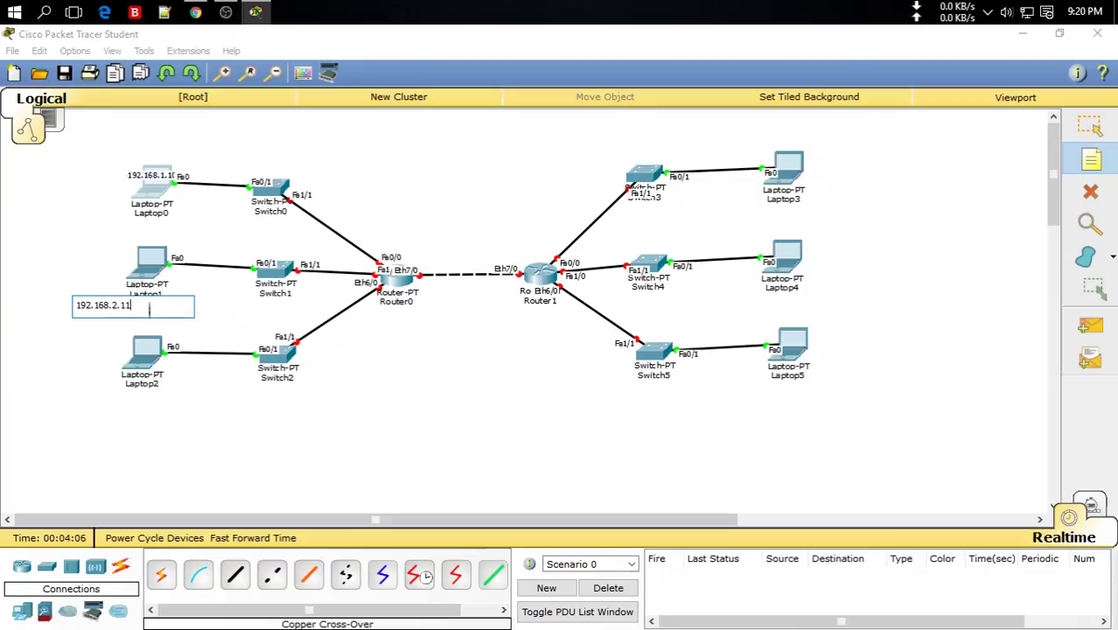
{"action": "key", "text": "ctrl+a"}
{"action": "key", "text": "ctrl+c"}
{"action": "left_click", "coordinate": [91, 399]}
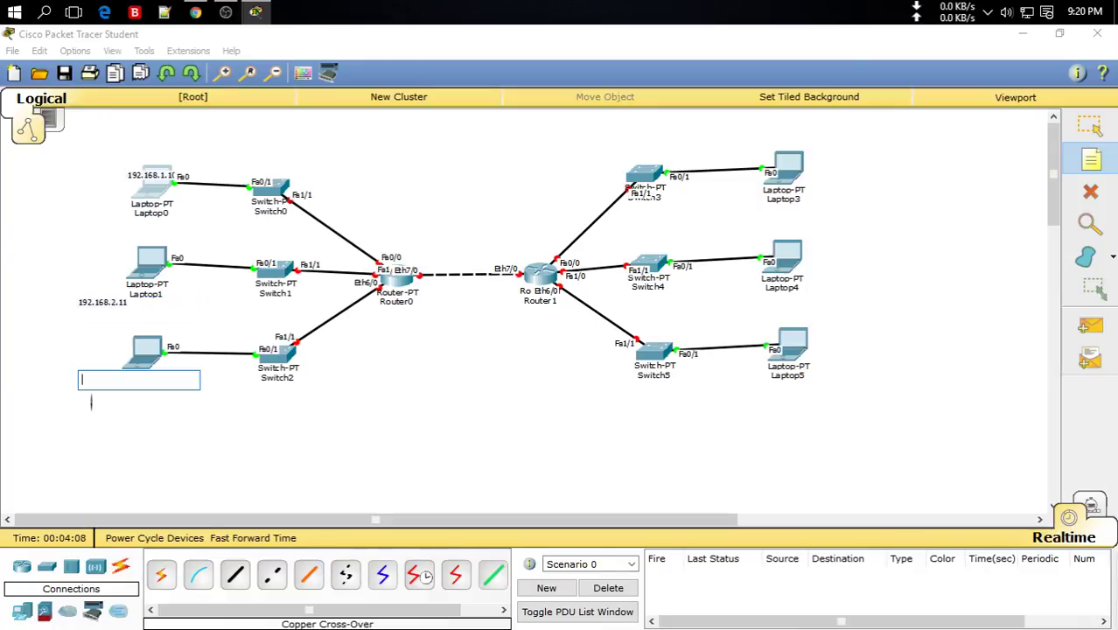
{"action": "key", "text": "ctrl+v"}
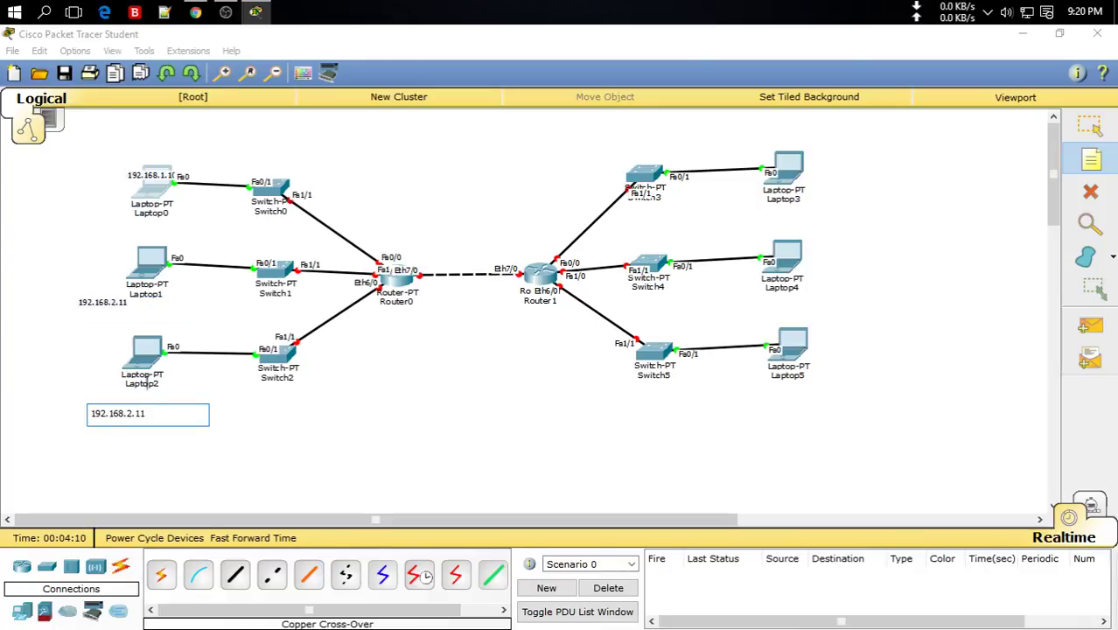
{"action": "key", "text": "BackSpace"}
{"action": "type", "text": "2"}
Label Laptop3 with a copied and edited note reading 192.168.4.13.
{"action": "left_click", "coordinate": [808, 154]}
{"action": "key", "text": "ctrl+v"}
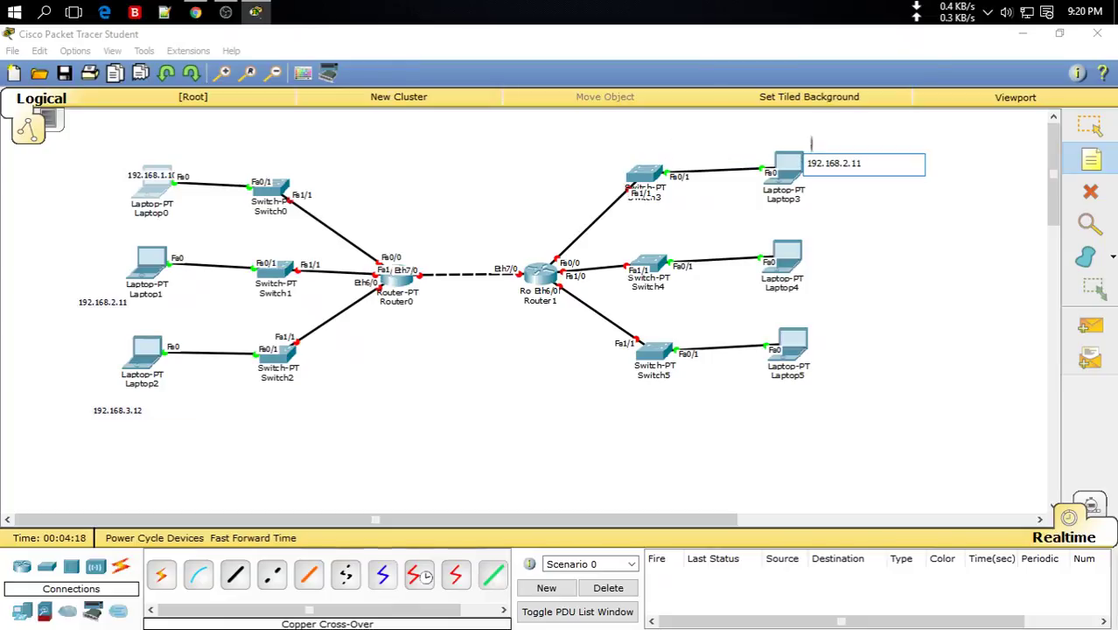
{"action": "key", "text": "Left"}
{"action": "key", "text": "Left"}
{"action": "key", "text": "Left"}
{"action": "key", "text": "BackSpace"}
{"action": "key", "text": "End"}
{"action": "key", "text": "BackSpace"}
{"action": "key", "text": "BackSpace"}
Label Laptop4 with 192.168.5.14 and Laptop5 with 192.168.6.15.
{"action": "left_click", "coordinate": [834, 260]}
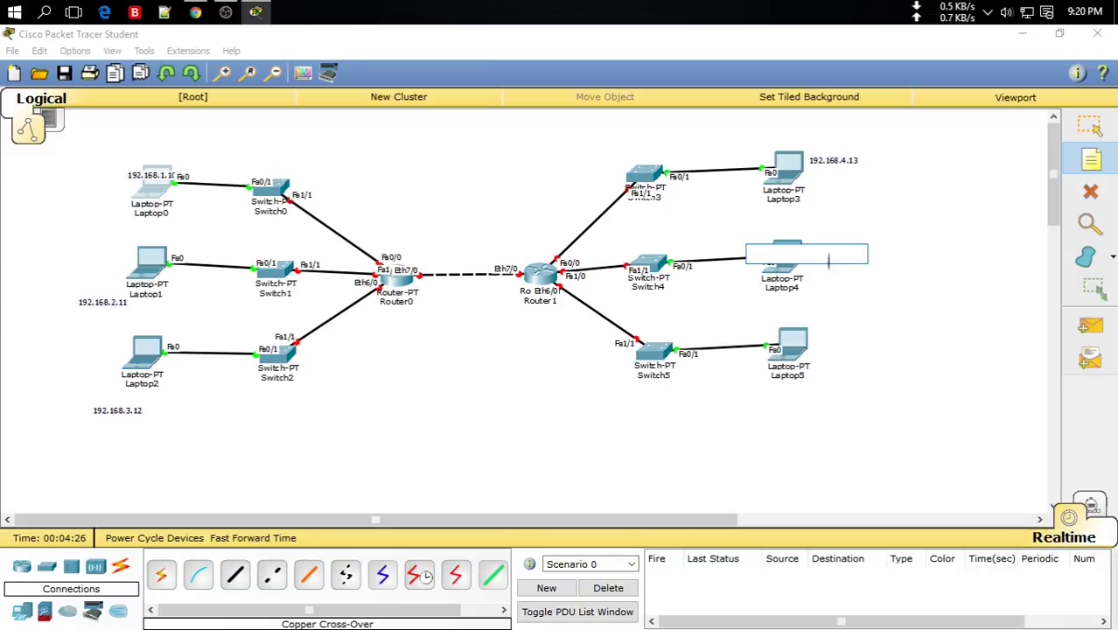
{"action": "key", "text": "ctrl+v"}
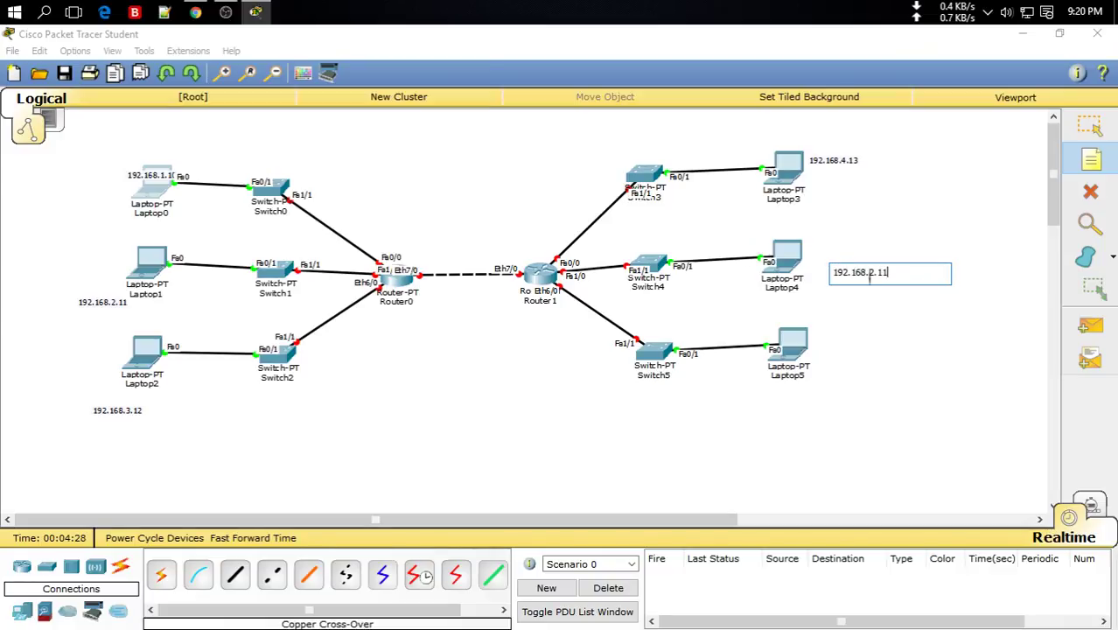
{"action": "left_click_drag", "start_coordinate": [872, 275], "coordinate": [948, 273]}
{"action": "type", "text": "5.14"}
{"action": "left_click", "coordinate": [810, 336]}
{"action": "key", "text": "ctrl+v"}
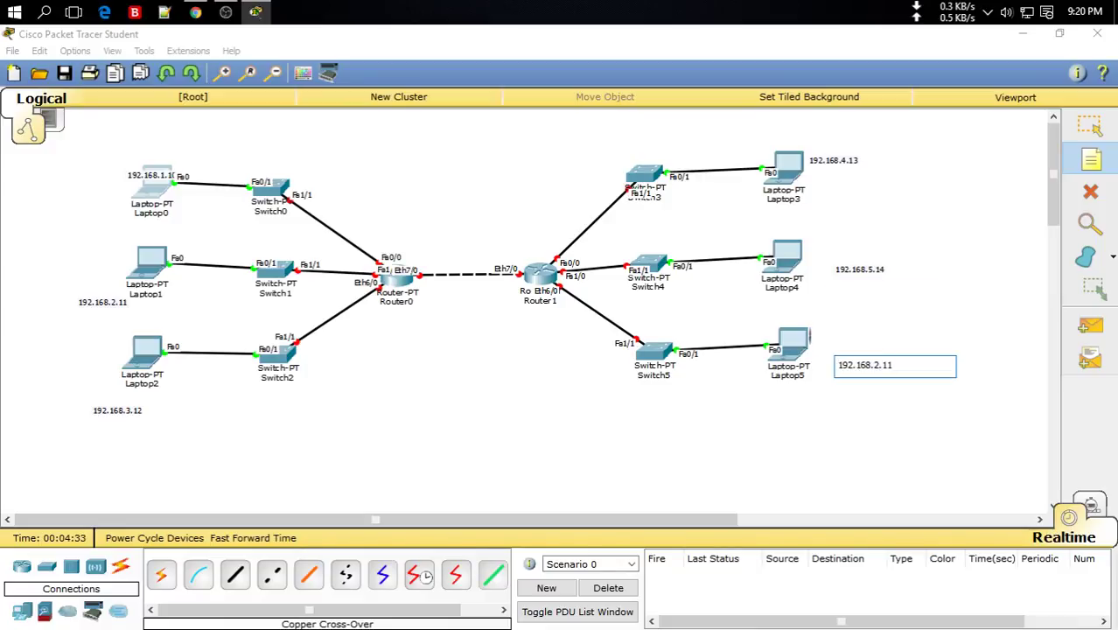
{"action": "key", "text": "BackSpace"}
{"action": "key", "text": "BackSpace"}
{"action": "key", "text": "BackSpace"}
{"action": "key", "text": "BackSpace"}
{"action": "left_click", "coordinate": [1091, 128]}
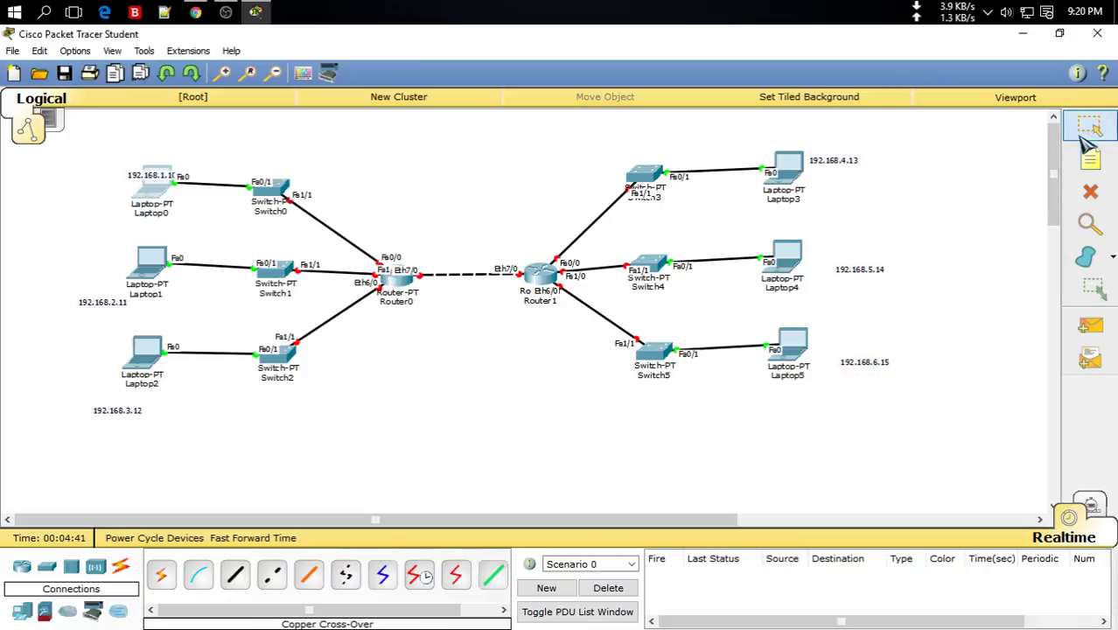
{"action": "left_click", "coordinate": [115, 154]}
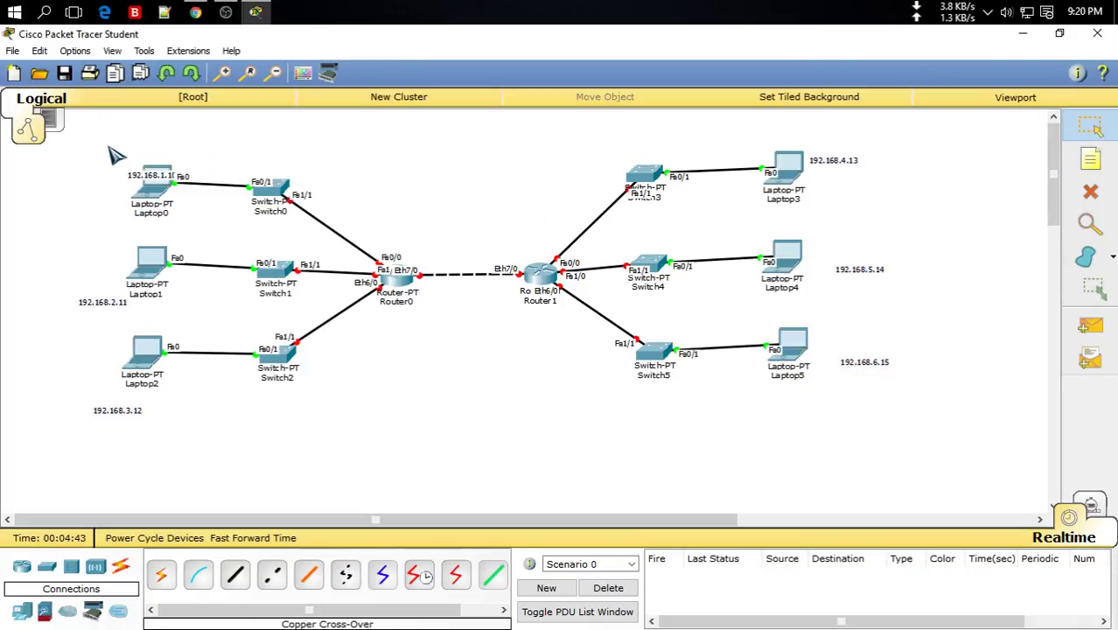
{"action": "left_click_drag", "start_coordinate": [109, 148], "coordinate": [291, 219]}
{"action": "left_click_drag", "start_coordinate": [107, 228], "coordinate": [289, 299]}
{"action": "left_click_drag", "start_coordinate": [86, 339], "coordinate": [297, 364]}
{"action": "left_click_drag", "start_coordinate": [625, 141], "coordinate": [900, 233]}
{"action": "left_click_drag", "start_coordinate": [652, 241], "coordinate": [844, 281]}
{"action": "left_click_drag", "start_coordinate": [661, 322], "coordinate": [859, 387]}
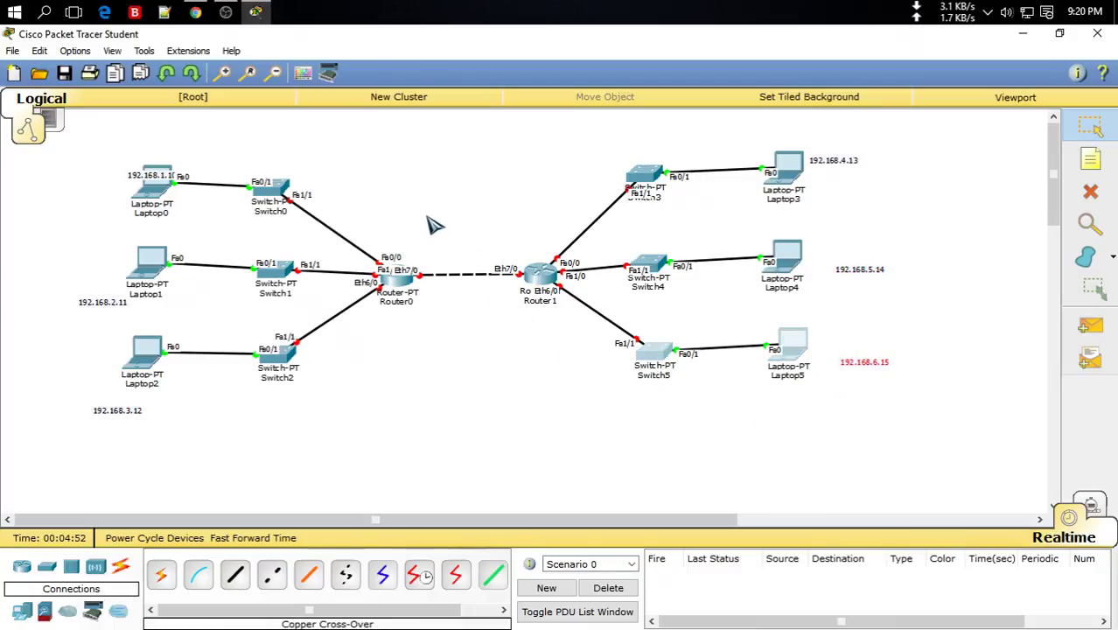
{"action": "left_click_drag", "start_coordinate": [428, 217], "coordinate": [497, 315]}
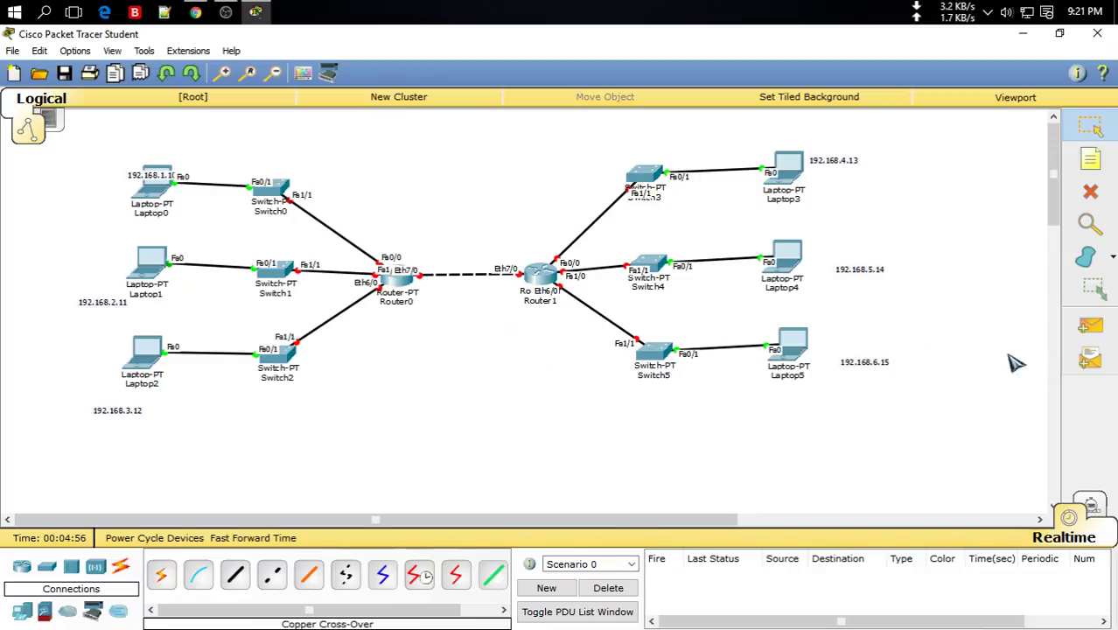
Add notes 10.0.0.0 above the router link, 10.0.01 under Router0 and 10.0.0.2 under Router1.
{"action": "left_click", "coordinate": [1106, 163]}
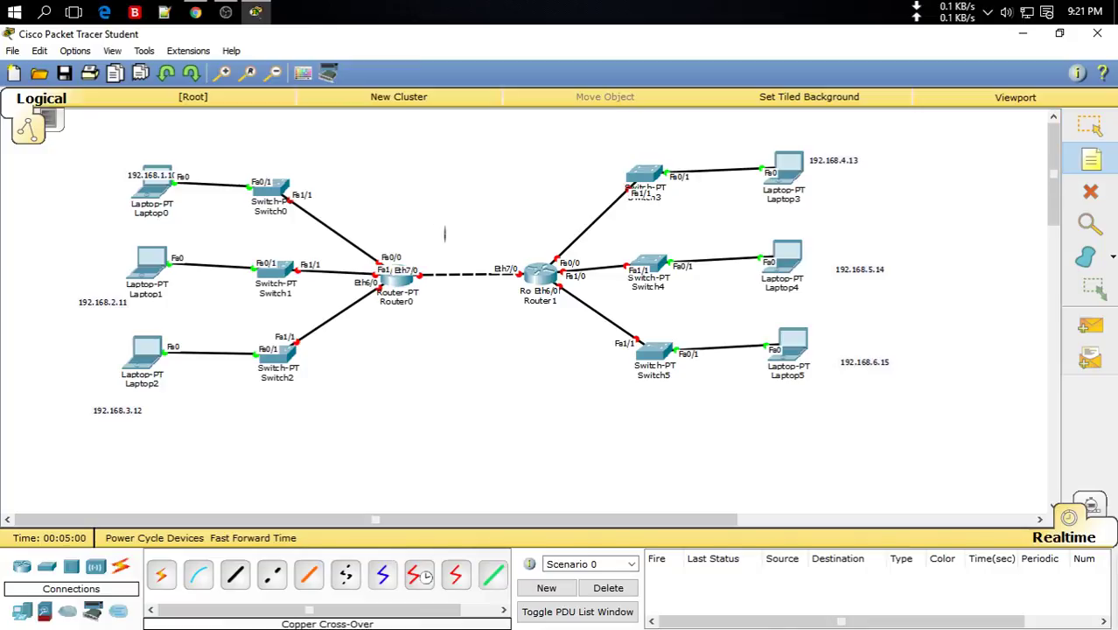
{"action": "left_click", "coordinate": [445, 234]}
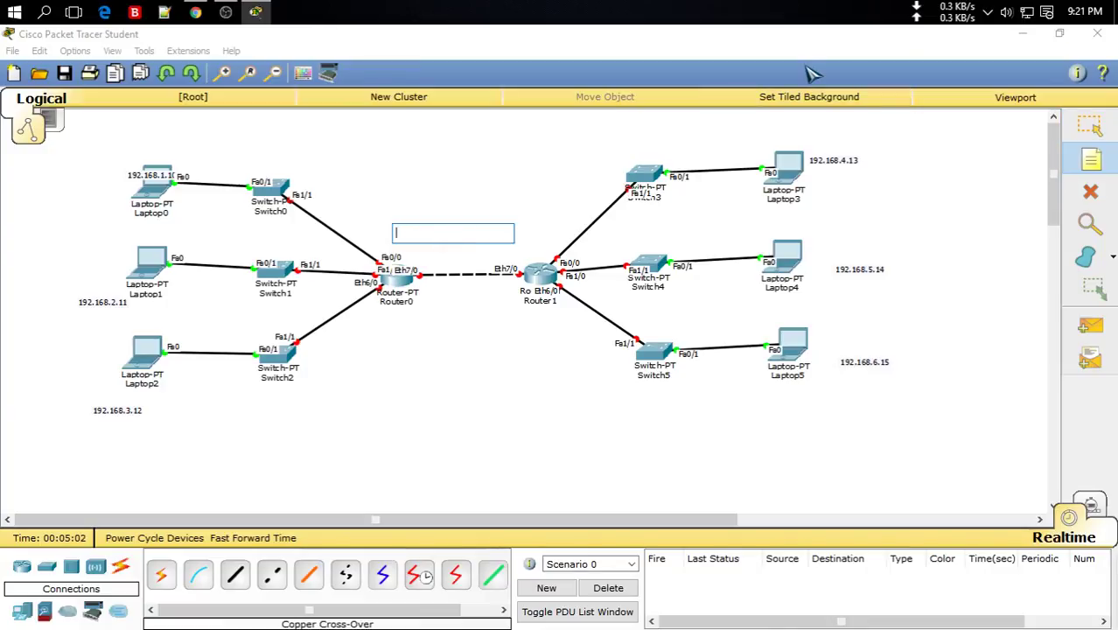
{"action": "type", "text": "10.0.0.0"}
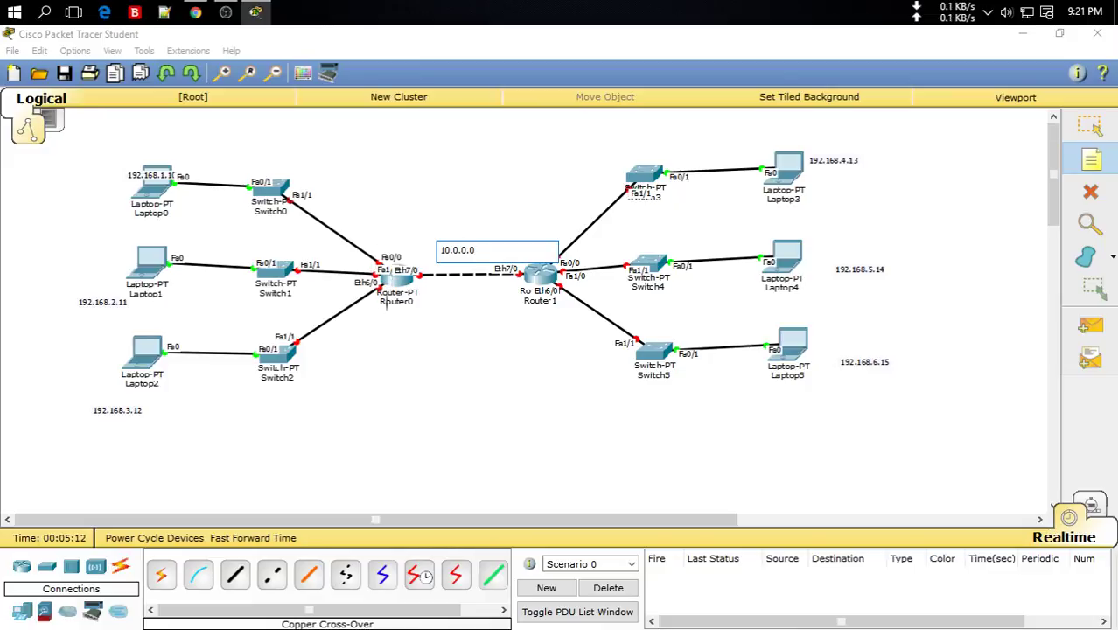
{"action": "left_click", "coordinate": [385, 302]}
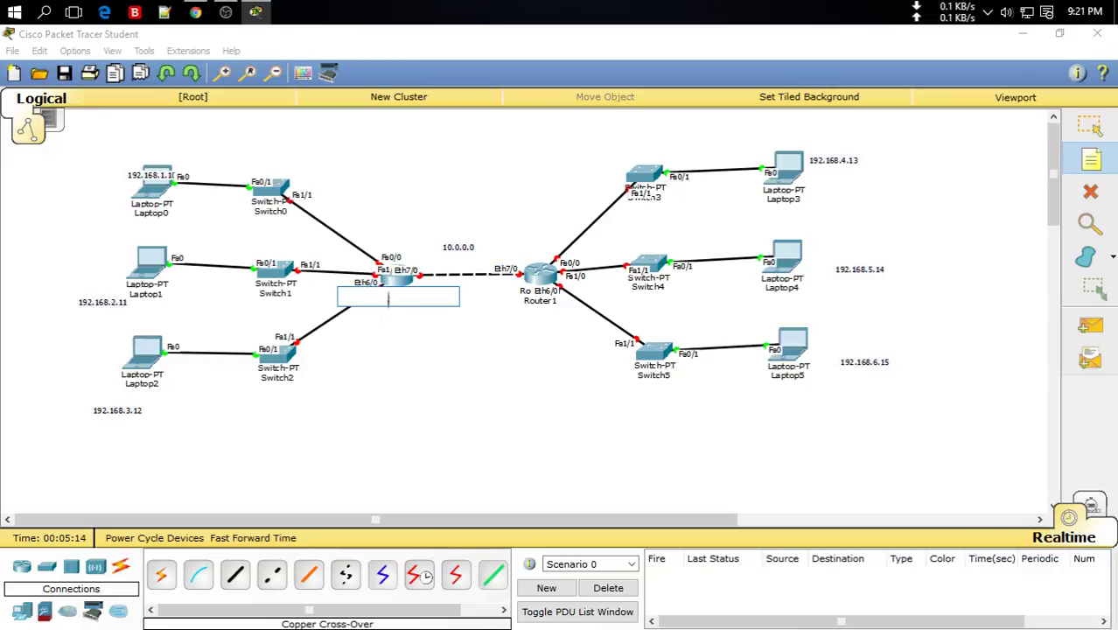
{"action": "type", "text": "10.0.01"}
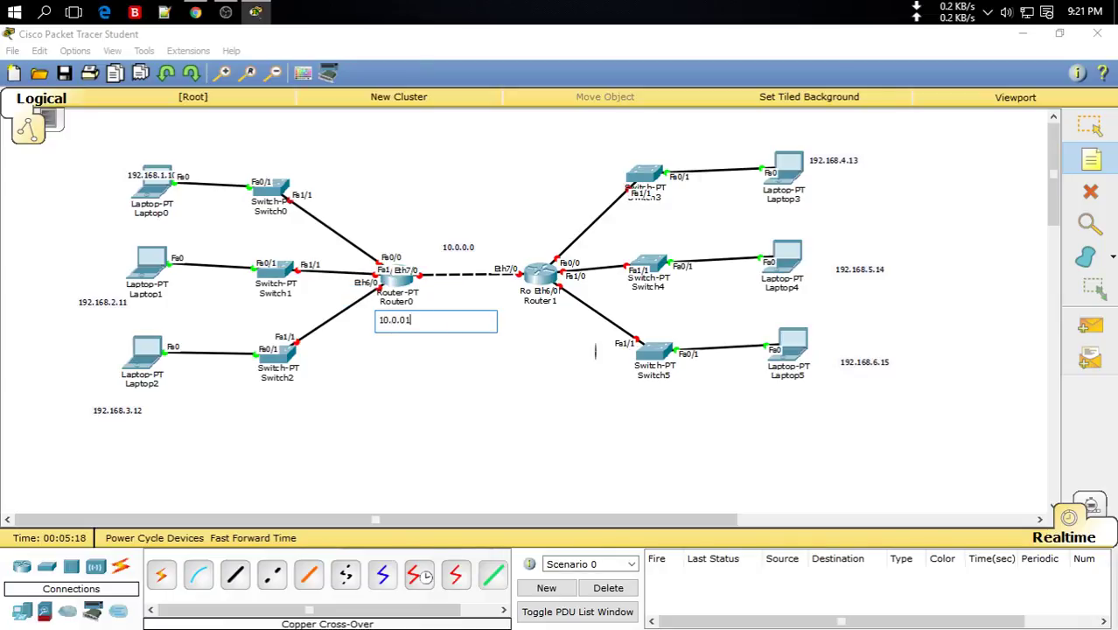
{"action": "left_click", "coordinate": [529, 317]}
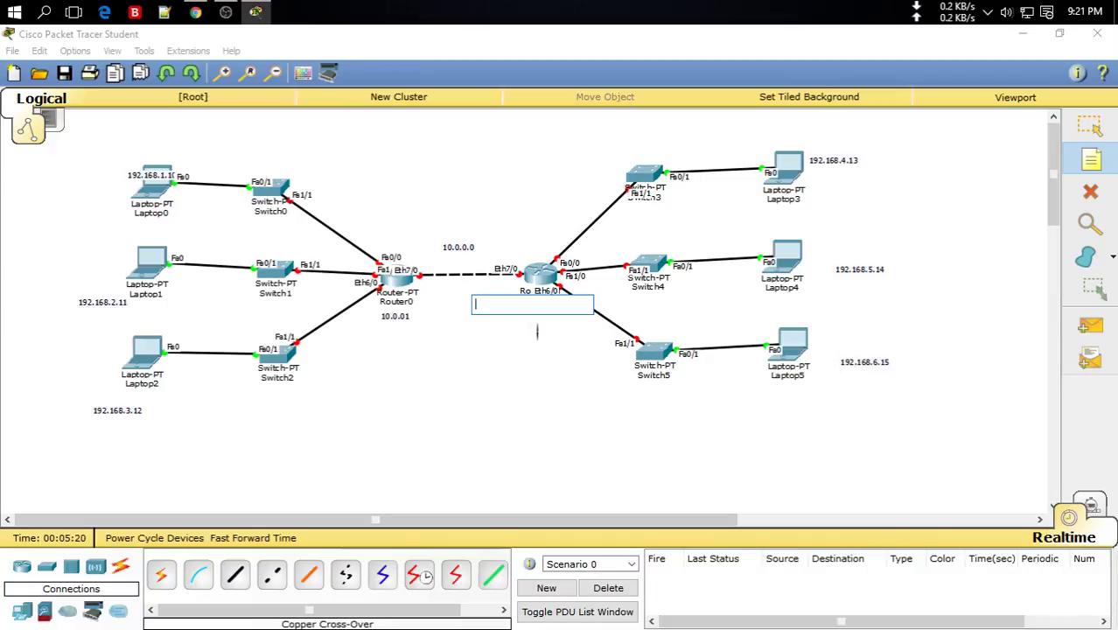
{"action": "type", "text": "10.0.02"}
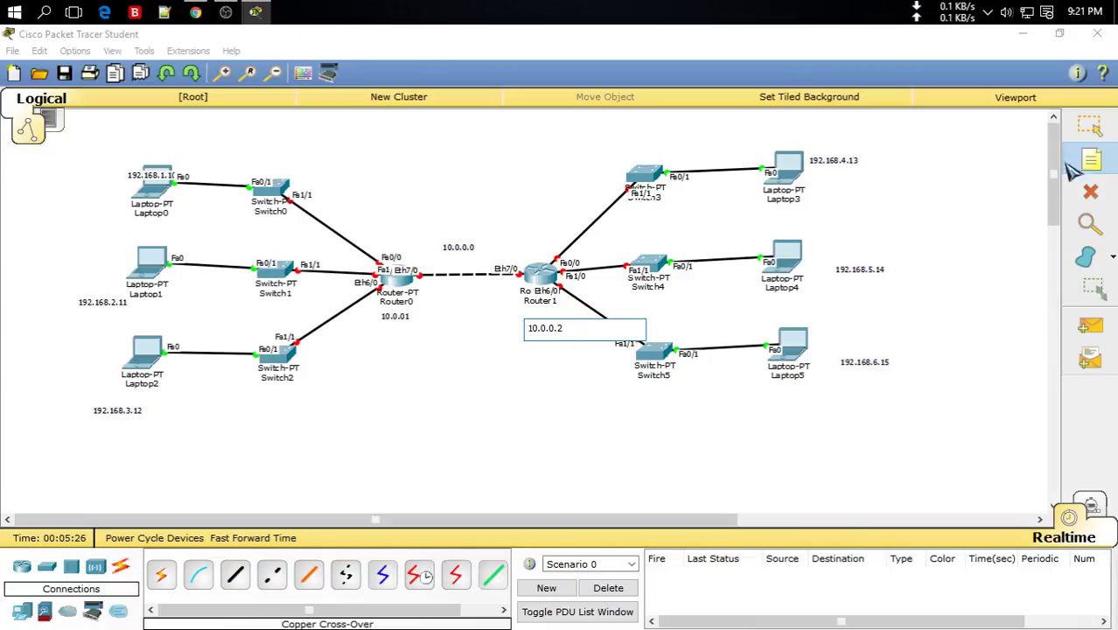
Move the 192.168.1.10, 192.168.2.11 and 192.168.3.12 labels beside Laptop0, Laptop1 and Laptop2.
{"action": "left_click", "coordinate": [1105, 137]}
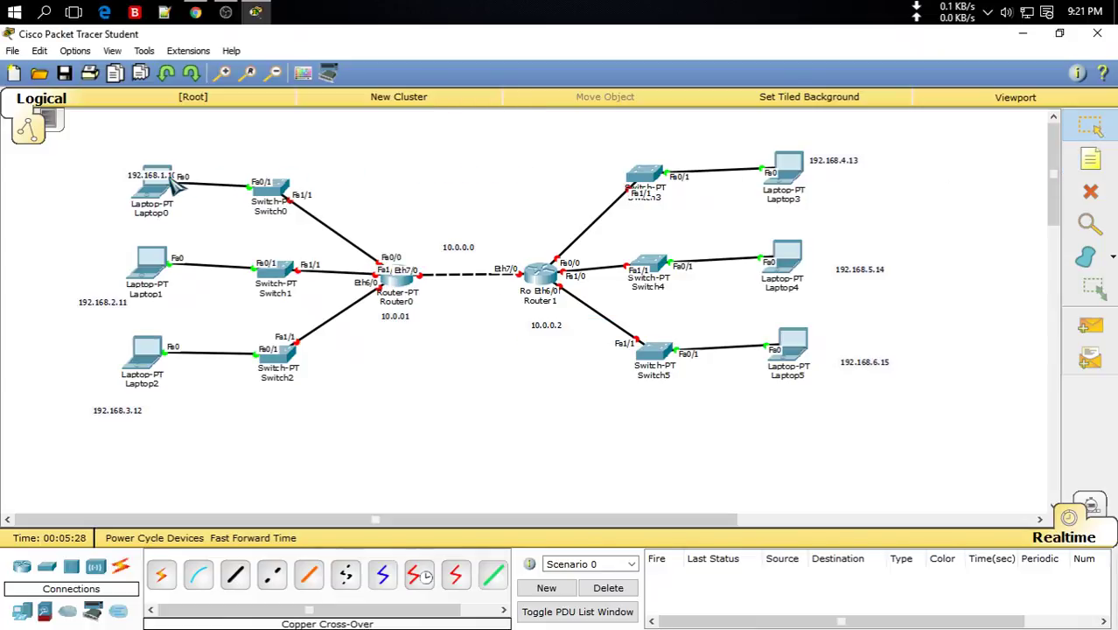
{"action": "left_click_drag", "start_coordinate": [167, 178], "coordinate": [121, 170]}
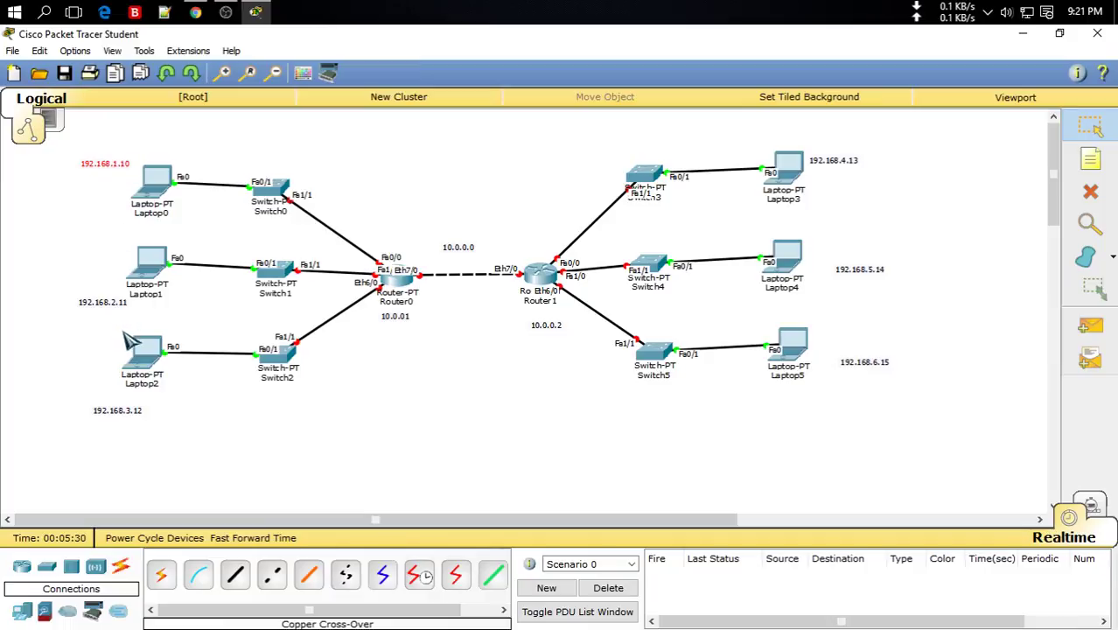
{"action": "left_click_drag", "start_coordinate": [111, 305], "coordinate": [102, 281]}
{"action": "left_click_drag", "start_coordinate": [129, 410], "coordinate": [153, 379]}
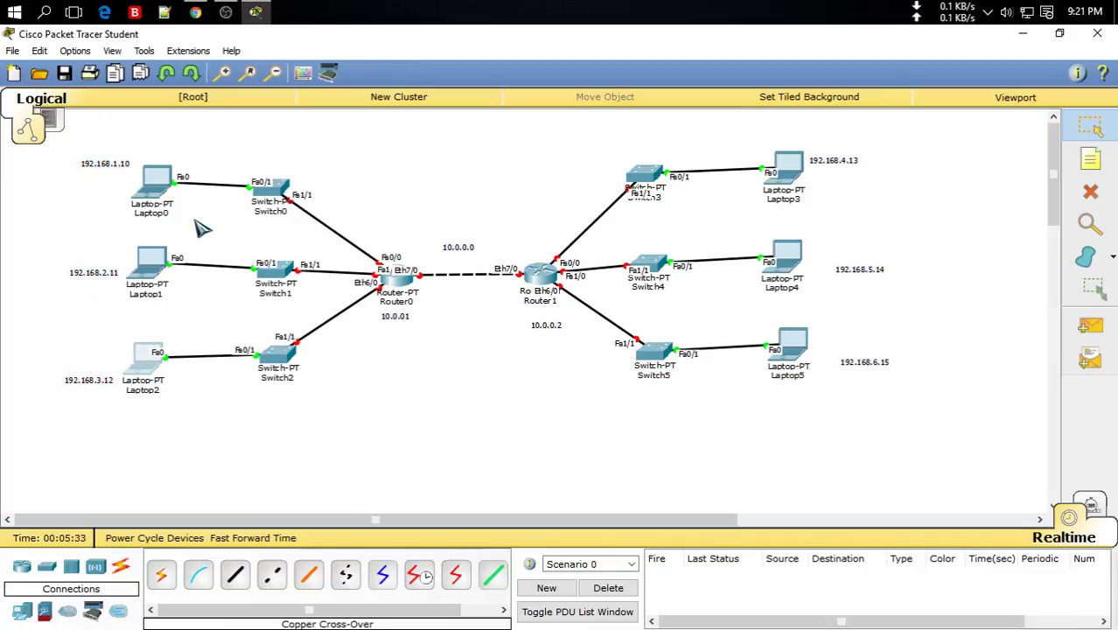
In Laptop0's IP Configuration, enter 192.168.1.10, mask 255.255.255.0 and gateway 192.168.1.1.
{"action": "left_click", "coordinate": [169, 195]}
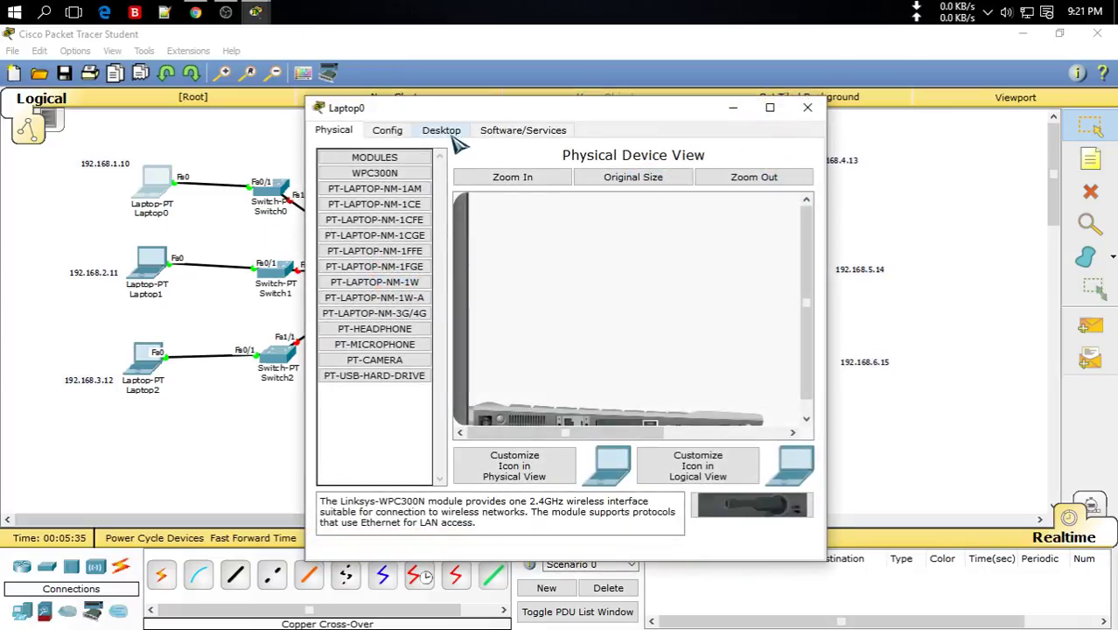
{"action": "left_click", "coordinate": [443, 132]}
{"action": "left_click", "coordinate": [396, 217]}
{"action": "left_click", "coordinate": [505, 224]}
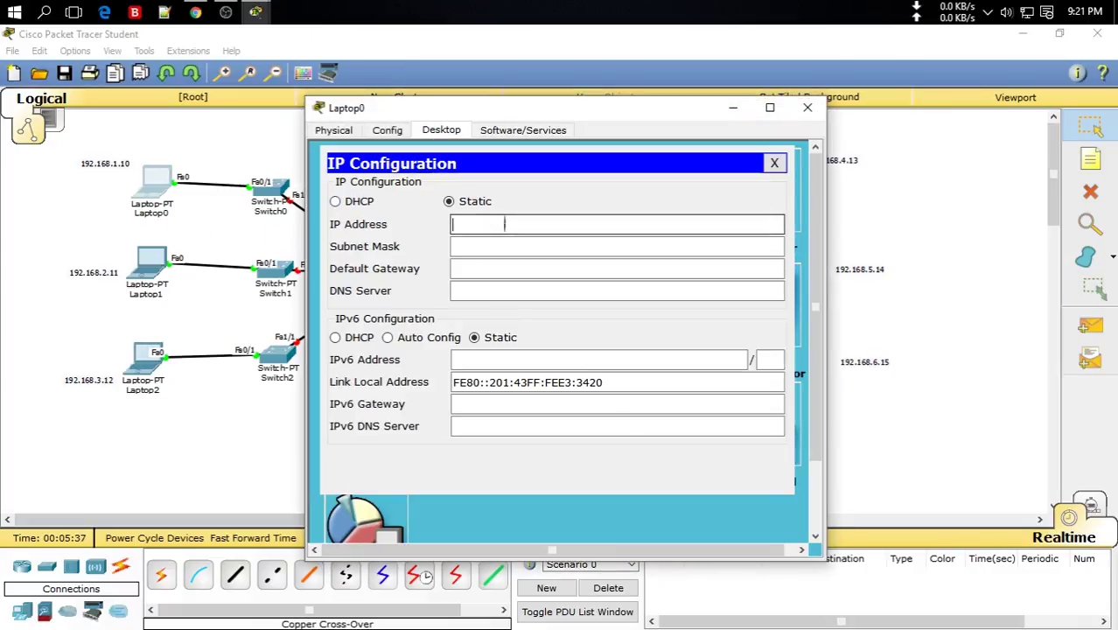
{"action": "type", "text": "192.168.2.11"}
{"action": "key", "text": "shift+Left"}
{"action": "key", "text": "shift+Left"}
{"action": "key", "text": "shift+Left"}
{"action": "key", "text": "shift+Left"}
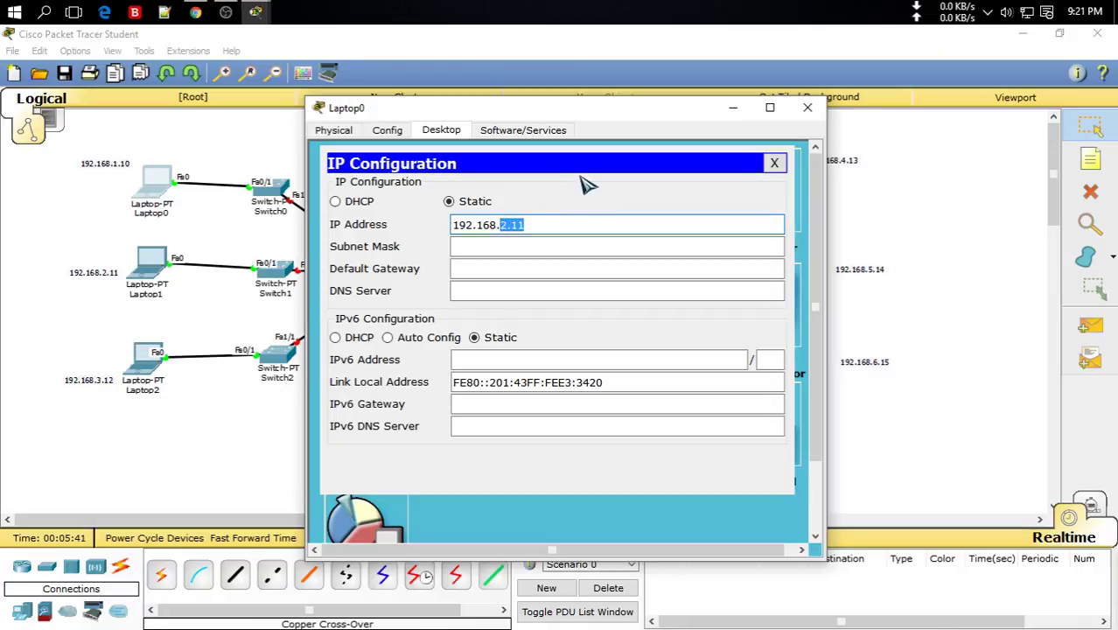
{"action": "type", "text": "1.10"}
{"action": "left_click", "coordinate": [525, 246]}
{"action": "left_click", "coordinate": [526, 269]}
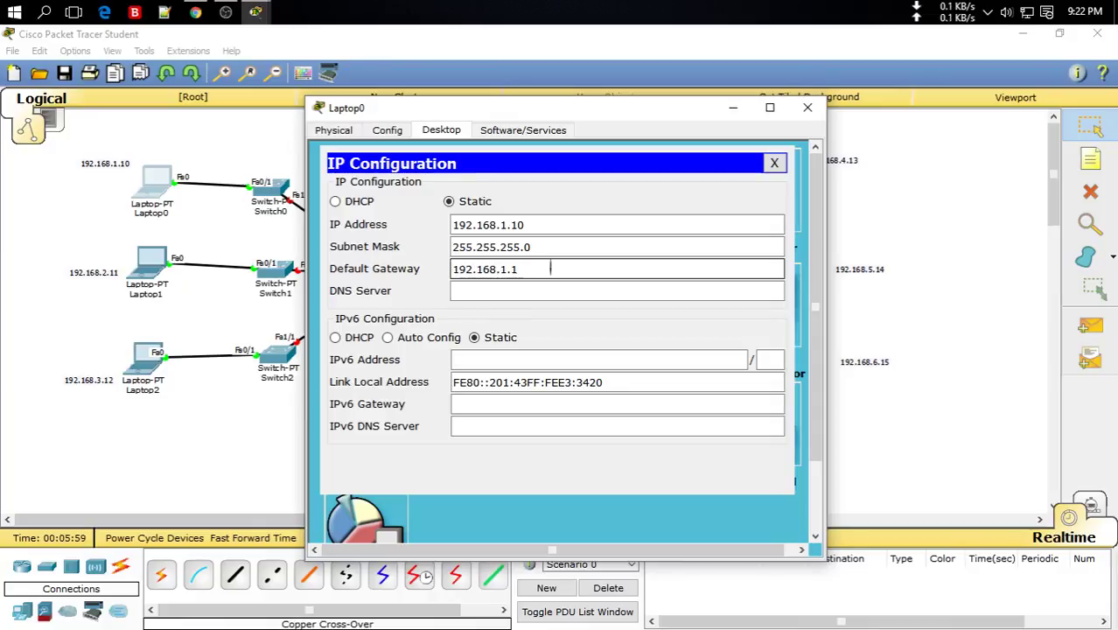
{"action": "left_click", "coordinate": [808, 108]}
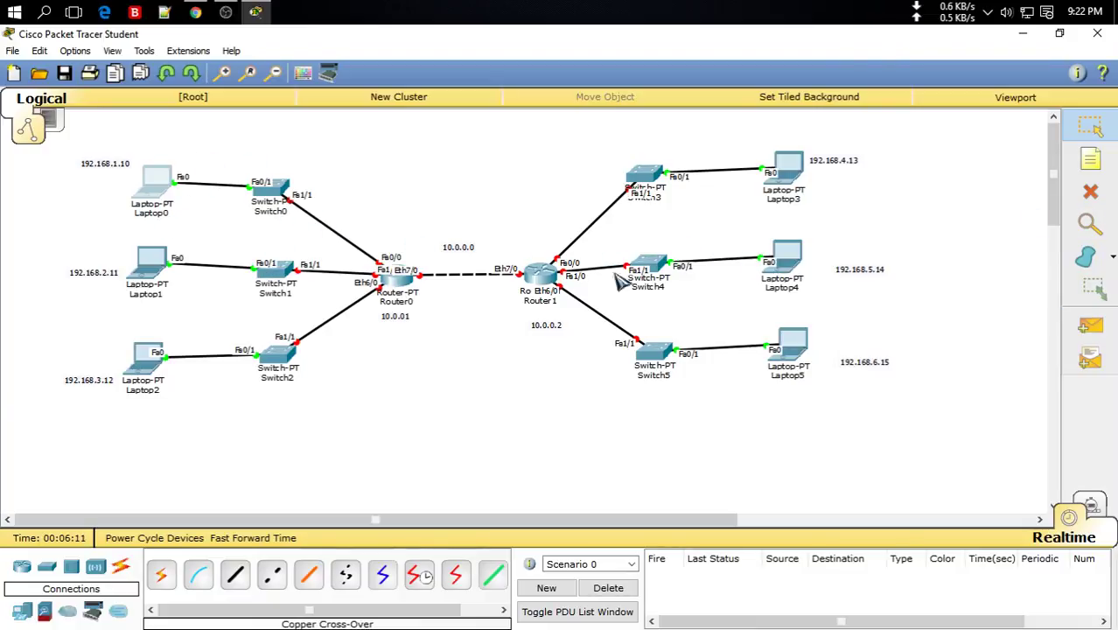
Give Laptop1 static IP 192.168.2.11, mask 255.255.255.0 and gateway 192.168.2.1.
{"action": "left_click", "coordinate": [168, 283]}
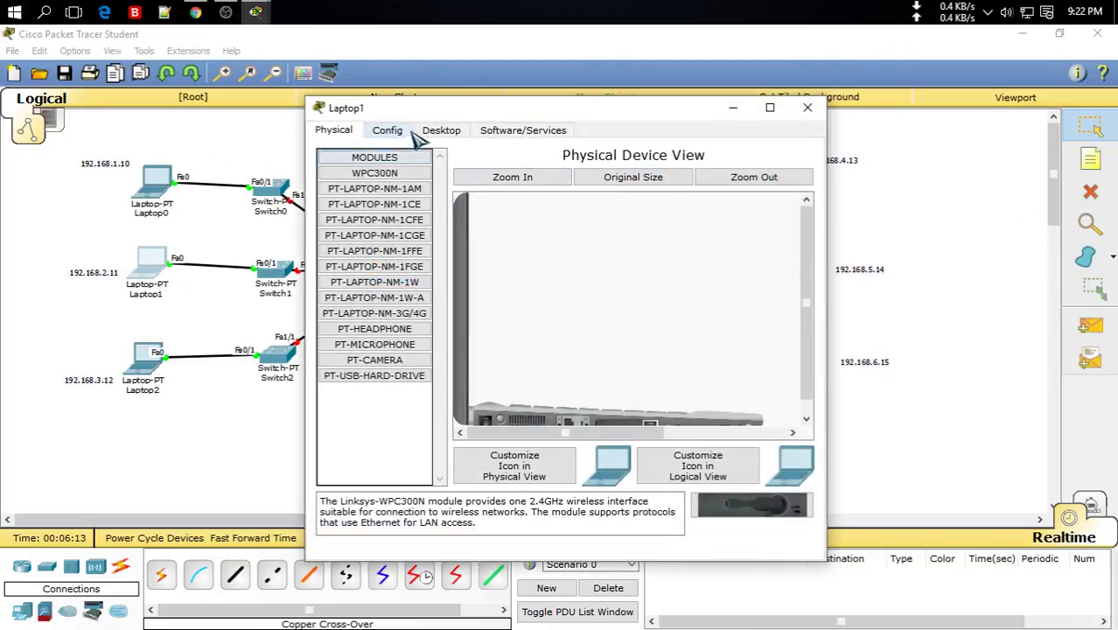
{"action": "left_click", "coordinate": [442, 130]}
{"action": "left_click", "coordinate": [365, 193]}
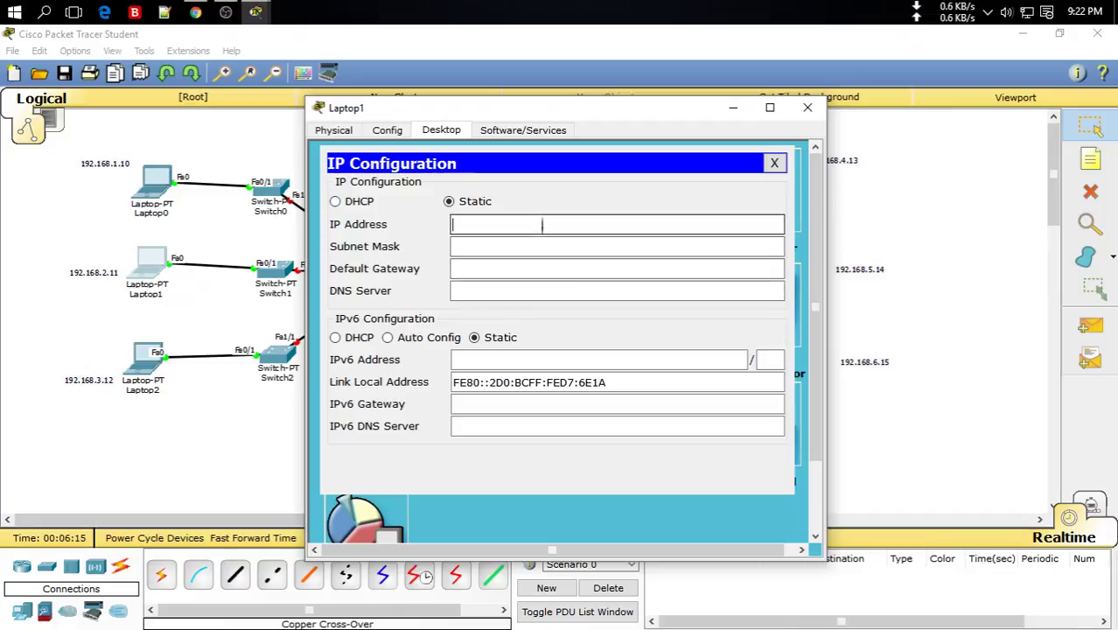
{"action": "type", "text": "192.168.2.11"}
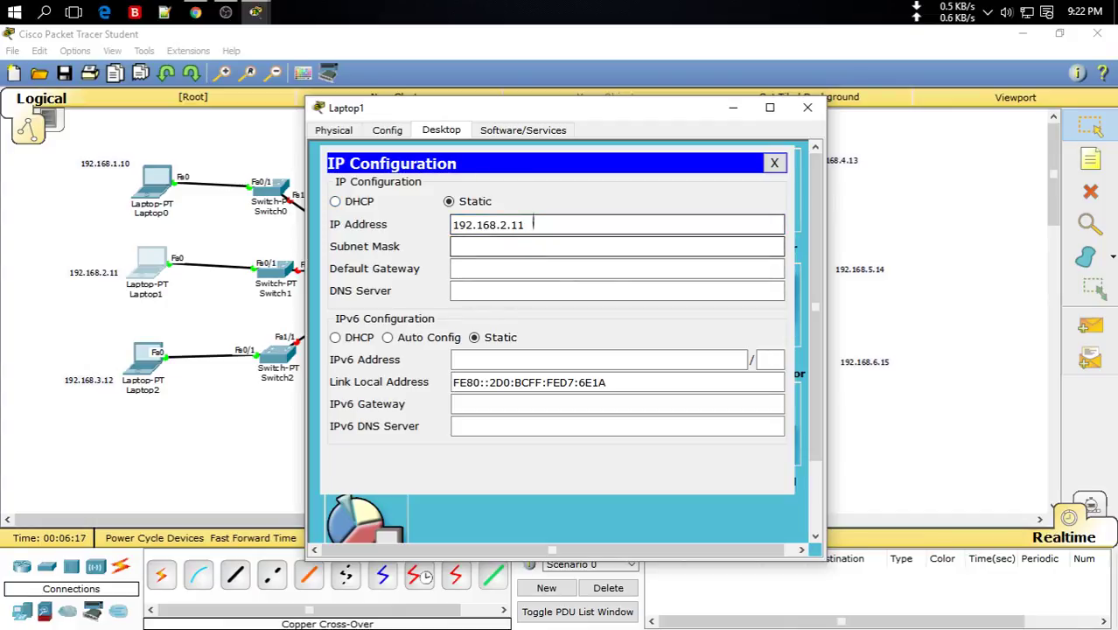
{"action": "key", "text": "BackSpace"}
{"action": "key", "text": "BackSpace"}
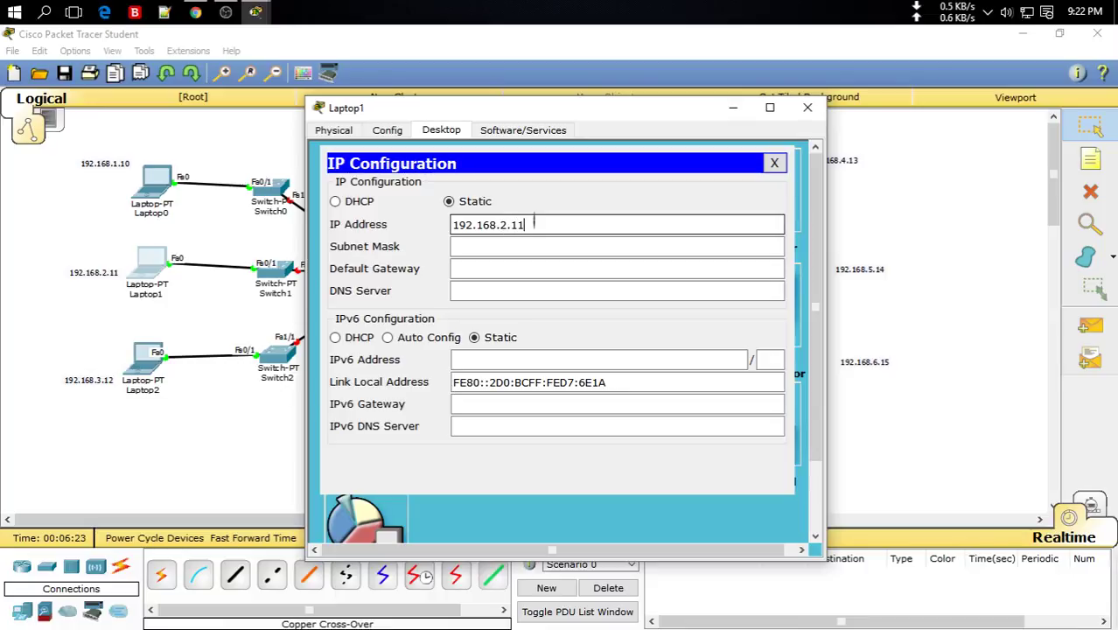
{"action": "left_click", "coordinate": [510, 246]}
{"action": "left_click", "coordinate": [498, 270]}
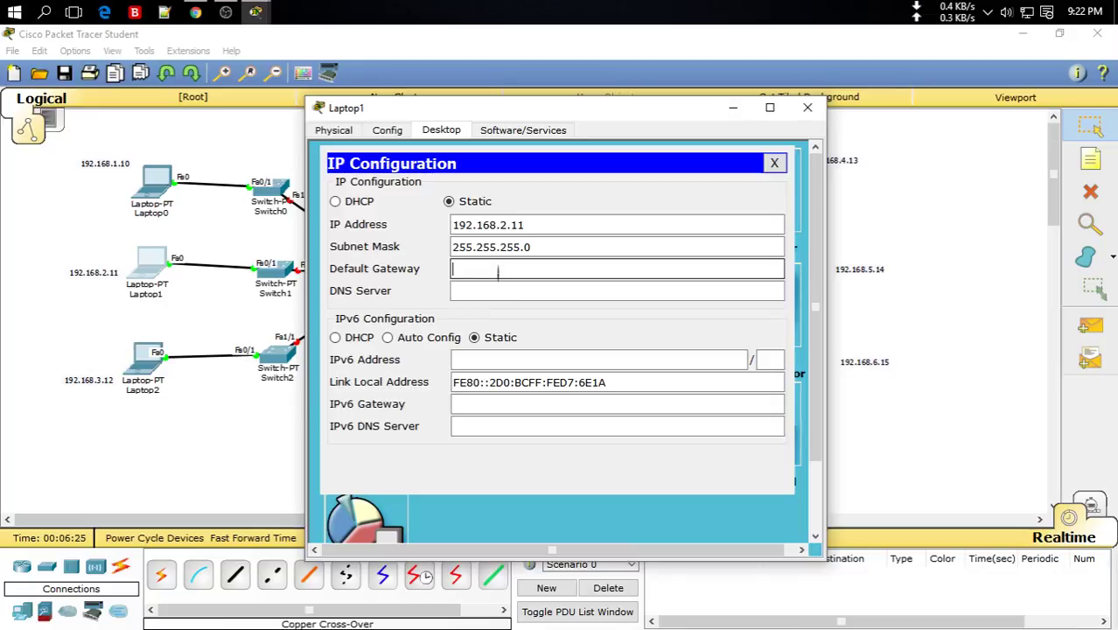
{"action": "type", "text": "192.168.2.11"}
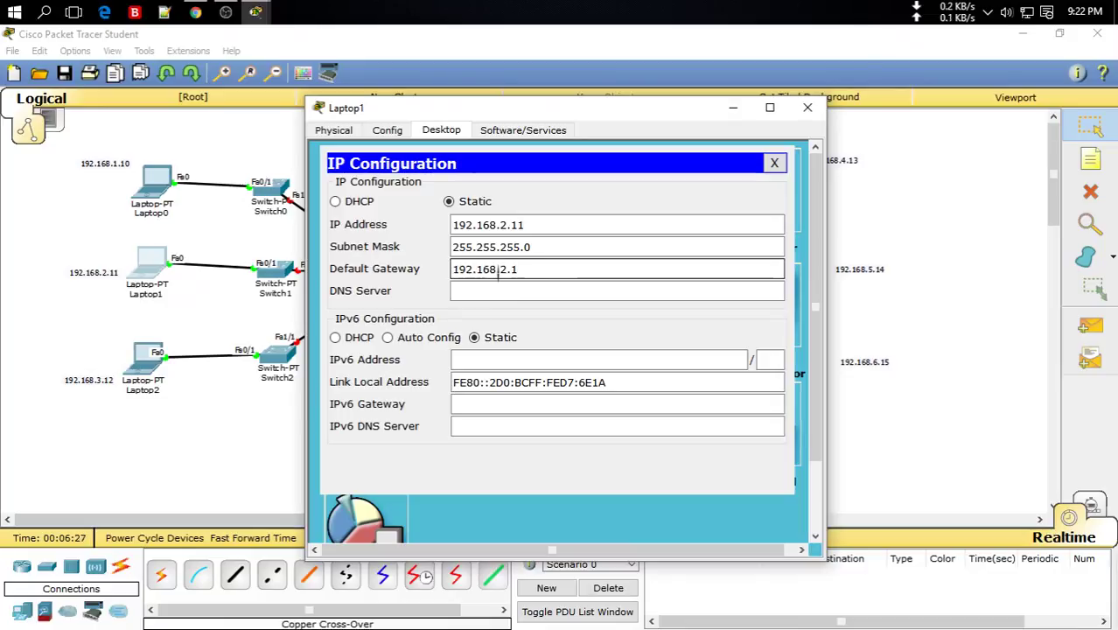
{"action": "left_click", "coordinate": [807, 108]}
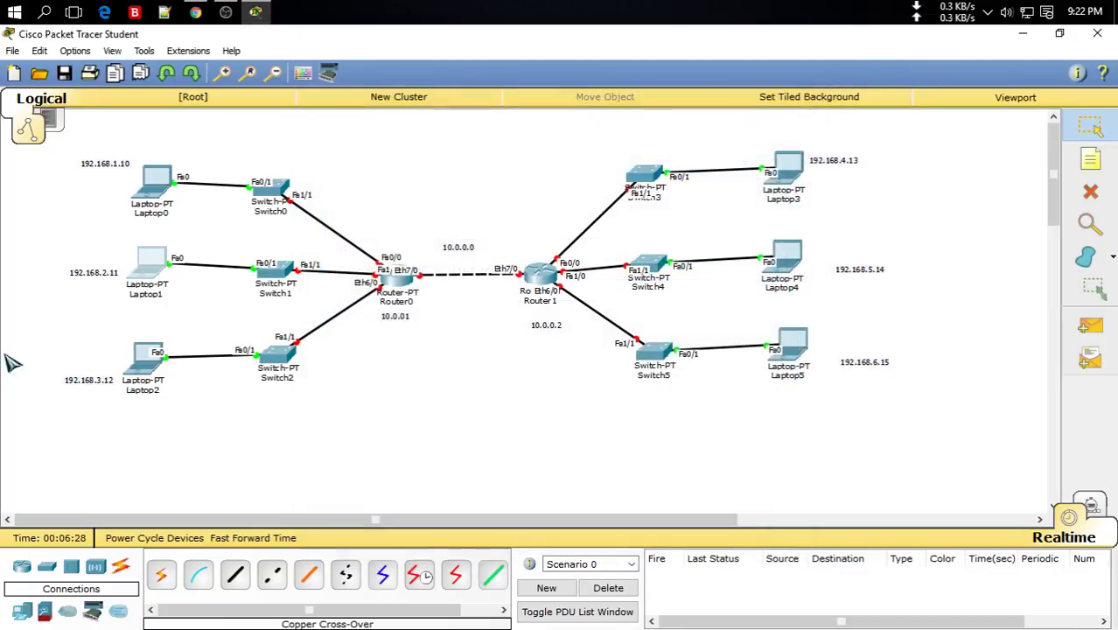
Give Laptop2 static IP 192.168.3.12, mask 255.255.255.0 and gateway 192.168.3.1.
{"action": "left_click", "coordinate": [151, 382]}
{"action": "left_click", "coordinate": [441, 129]}
{"action": "left_click", "coordinate": [365, 207]}
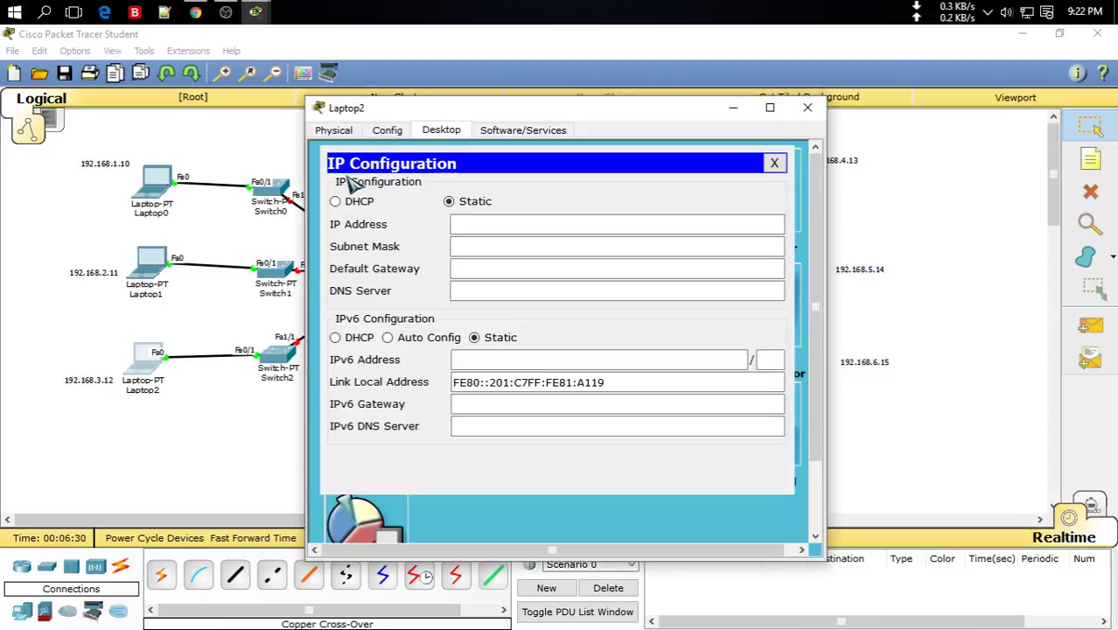
{"action": "left_click", "coordinate": [495, 221]}
{"action": "type", "text": "192.168.2.11"}
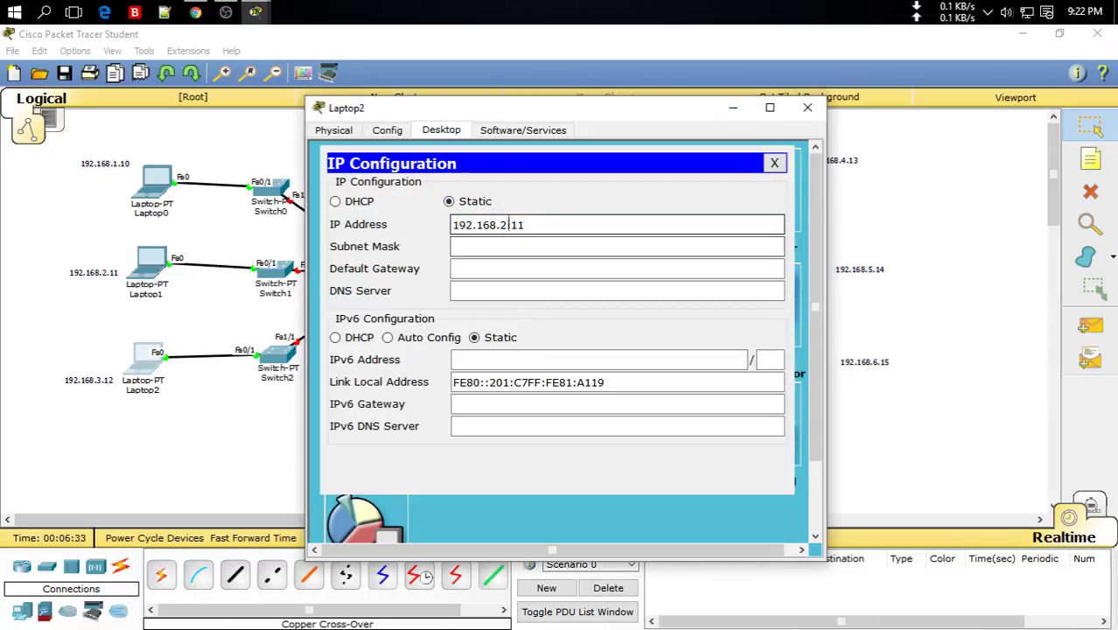
{"action": "key", "text": "BackSpace"}
{"action": "type", "text": "3"}
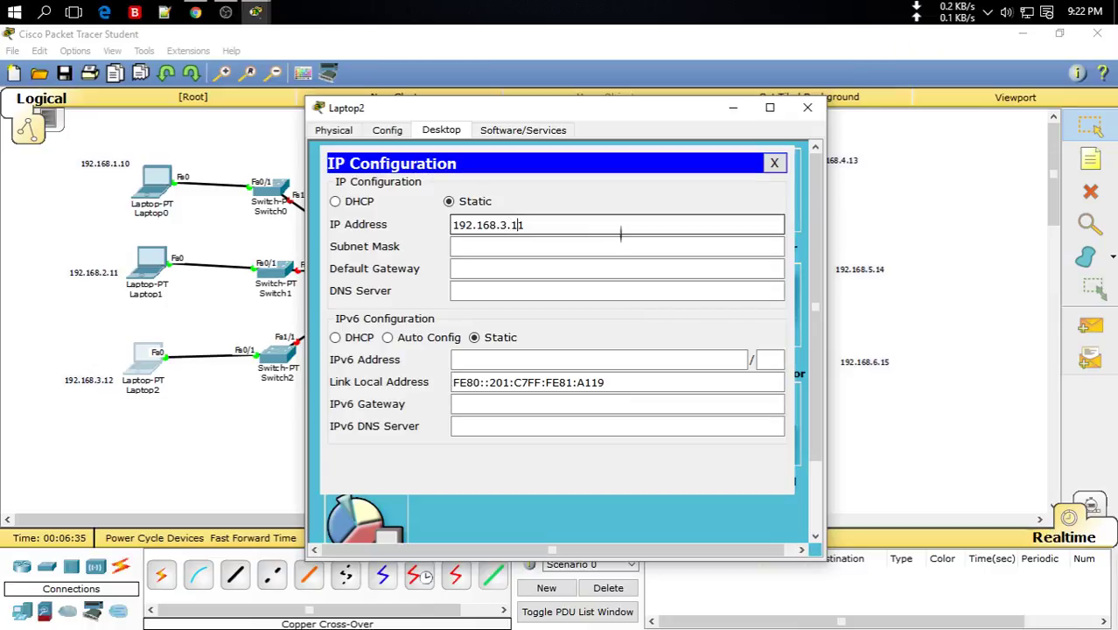
{"action": "left_click", "coordinate": [610, 246]}
{"action": "left_click", "coordinate": [582, 269]}
{"action": "type", "text": "192.168.2.11"}
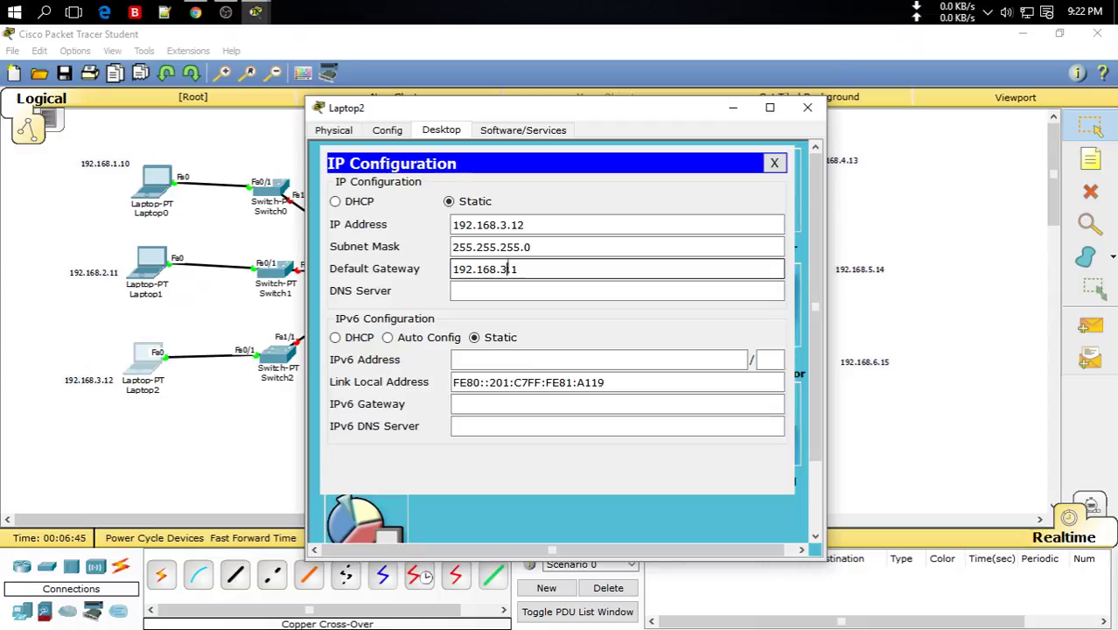
{"action": "left_click_drag", "start_coordinate": [506, 269], "coordinate": [438, 270]}
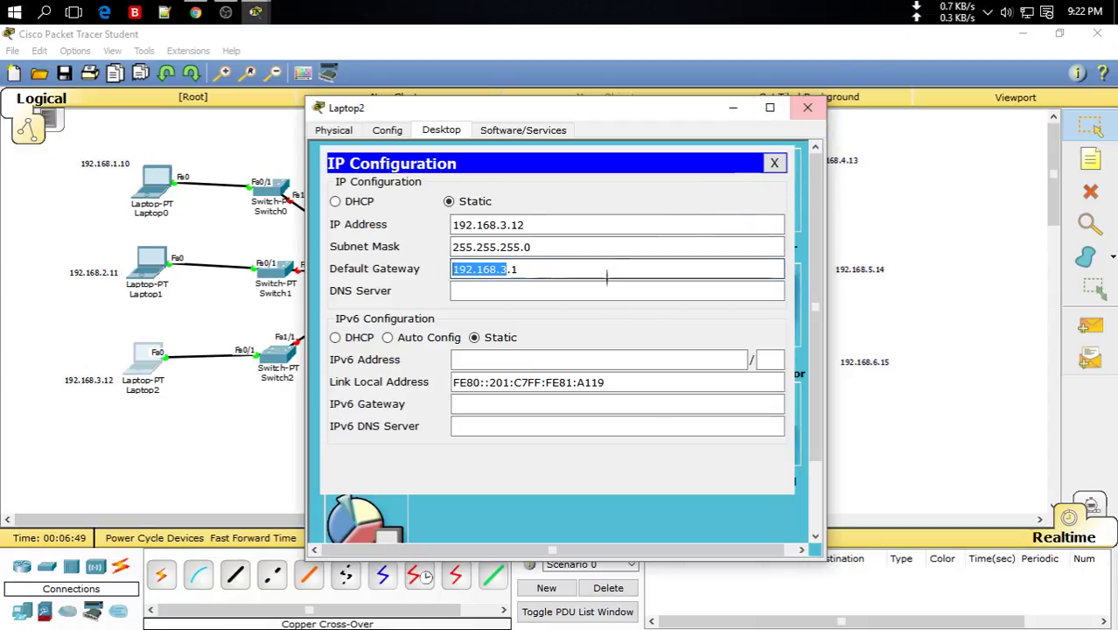
Give Laptop3 static IP 192.168.4.13, mask 255.255.255.0 and gateway 192.168.4.1.
{"action": "left_click", "coordinate": [514, 270]}
{"action": "left_click", "coordinate": [807, 108]}
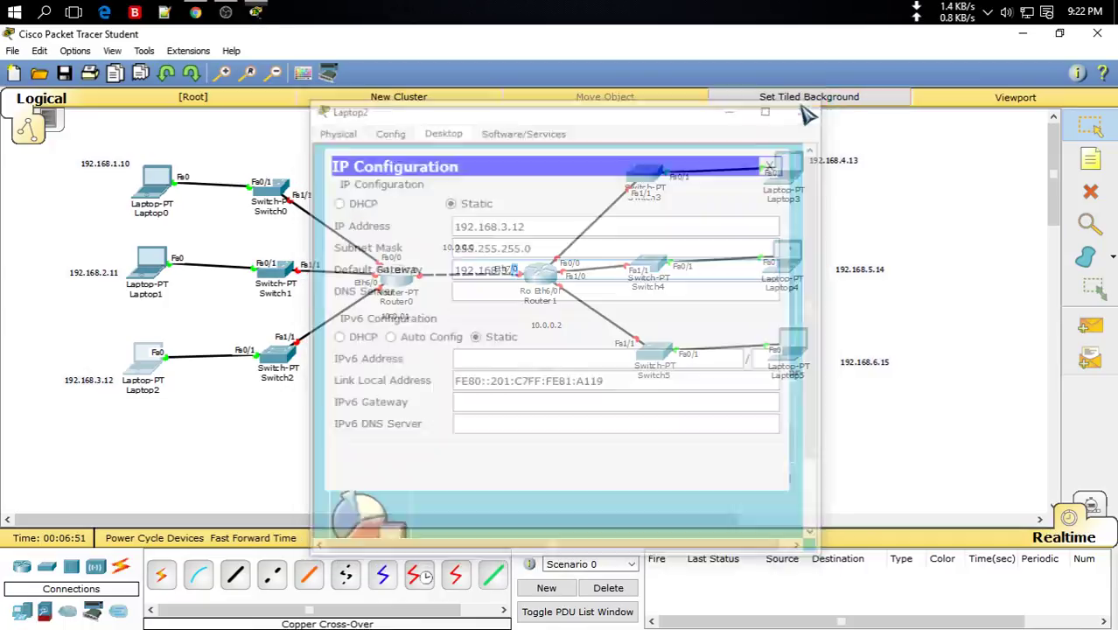
{"action": "left_click", "coordinate": [783, 175]}
{"action": "left_click", "coordinate": [443, 131]}
{"action": "left_click", "coordinate": [390, 191]}
{"action": "left_click", "coordinate": [551, 222]}
{"action": "type", "text": "192.168.2.11"}
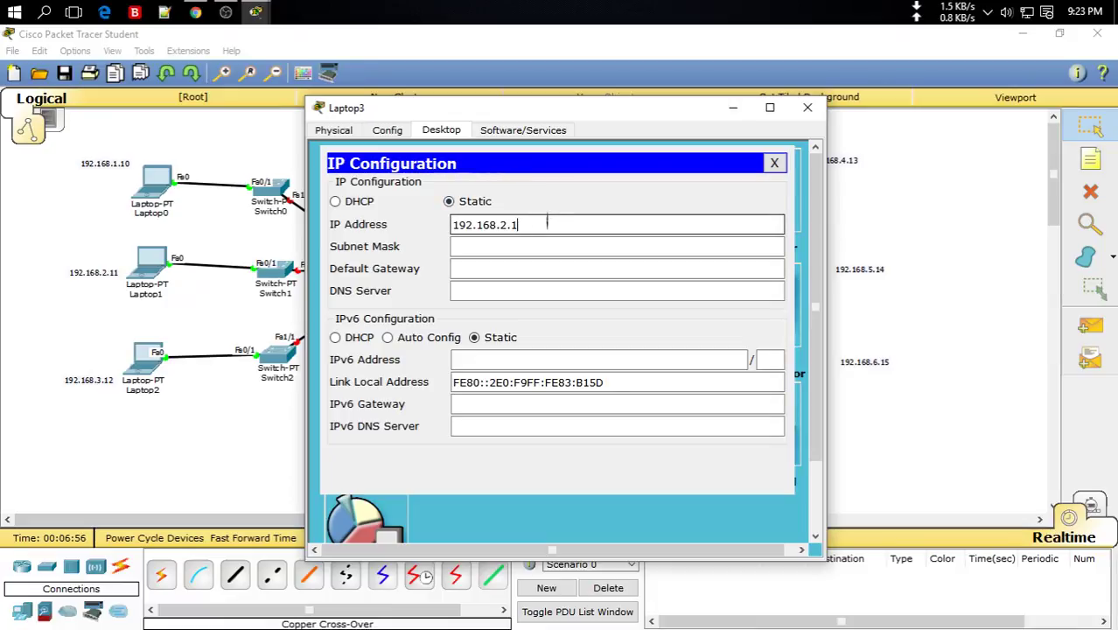
{"action": "key", "text": "BackSpace"}
{"action": "key", "text": "BackSpace"}
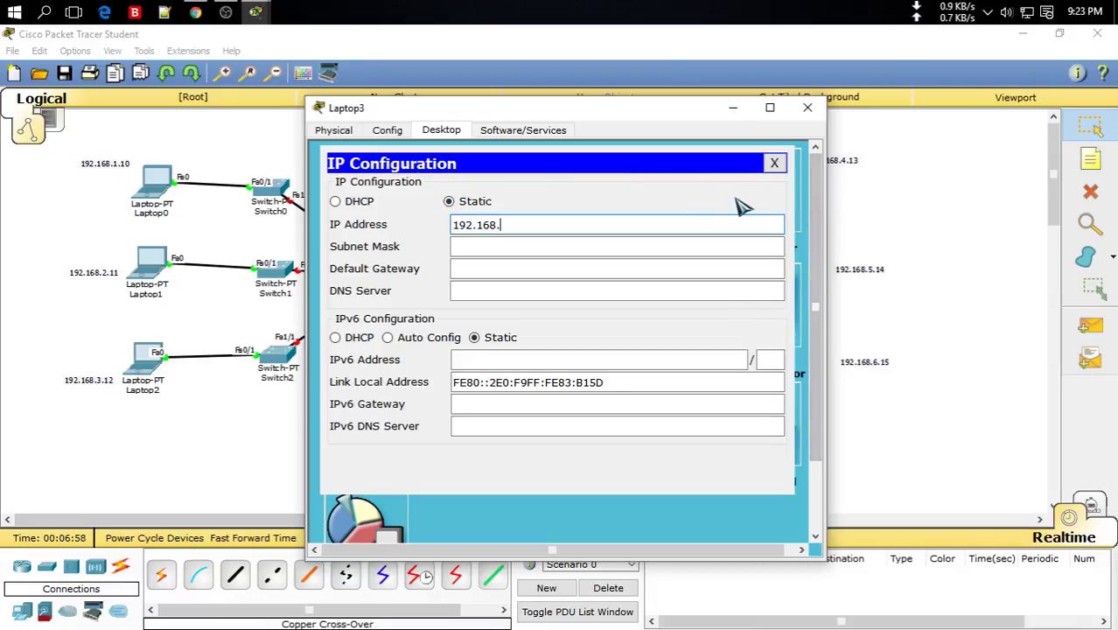
{"action": "type", "text": "4.13"}
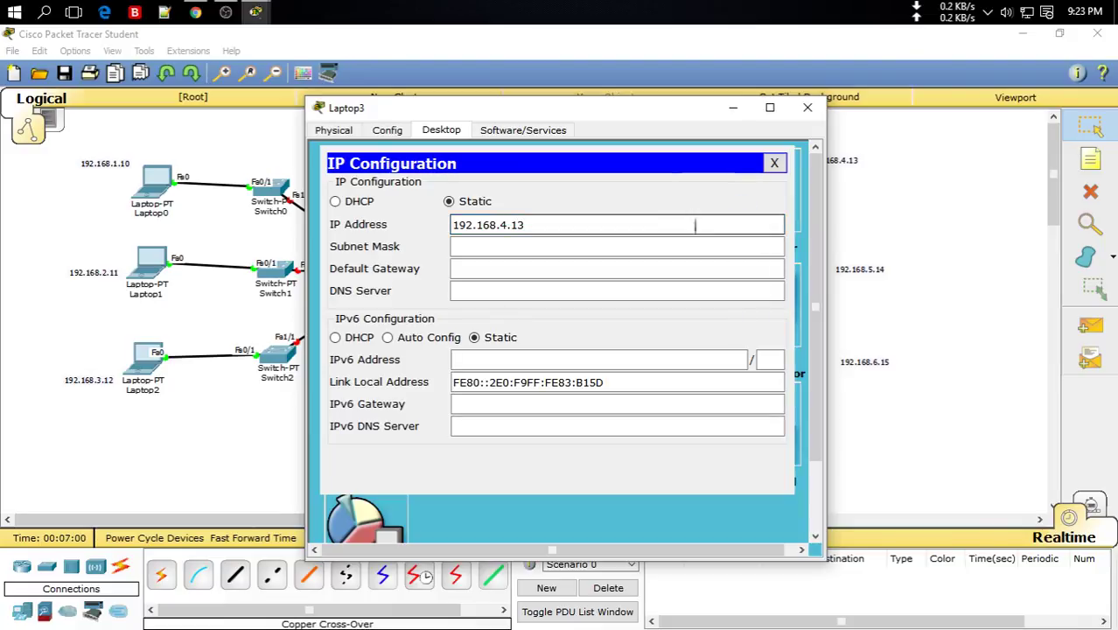
{"action": "left_click", "coordinate": [525, 277]}
{"action": "type", "text": "192.168.2.10"}
{"action": "key", "text": "BackSpace"}
{"action": "key", "text": "BackSpace"}
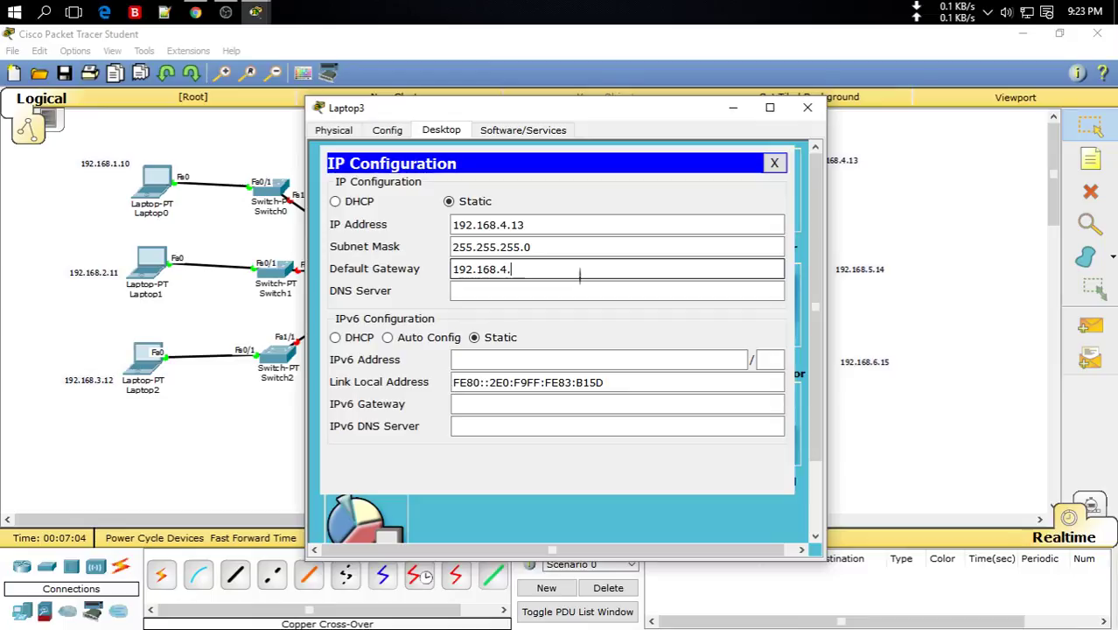
{"action": "type", "text": "1"}
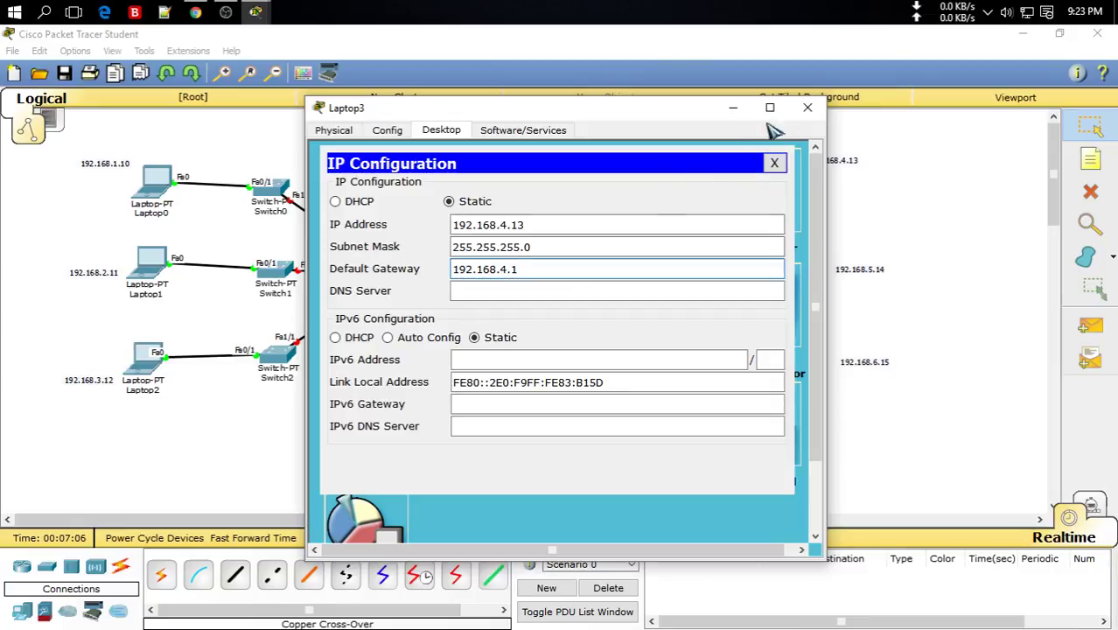
{"action": "left_click", "coordinate": [808, 107]}
Give Laptop4 static IP 192.168.5.14 with mask 255.255.255.0 and begin its gateway entry.
{"action": "left_click", "coordinate": [780, 260]}
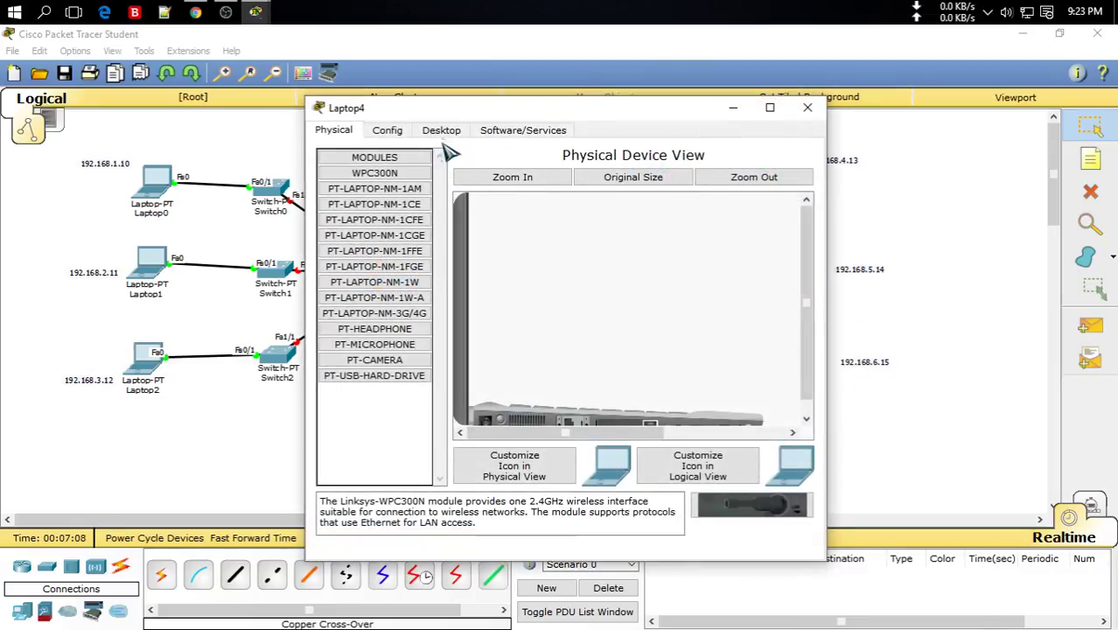
{"action": "left_click", "coordinate": [441, 131]}
{"action": "left_click", "coordinate": [379, 191]}
{"action": "left_click", "coordinate": [557, 225]}
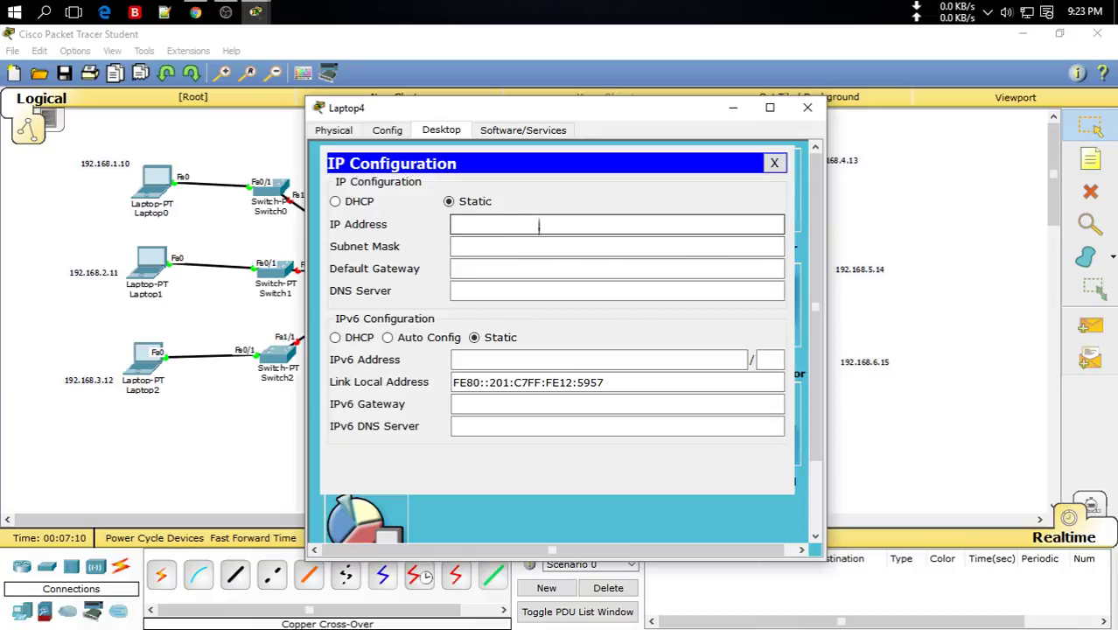
{"action": "type", "text": "192.168.2.11"}
{"action": "key", "text": "BackSpace"}
{"action": "key", "text": "BackSpace"}
{"action": "key", "text": "BackSpace"}
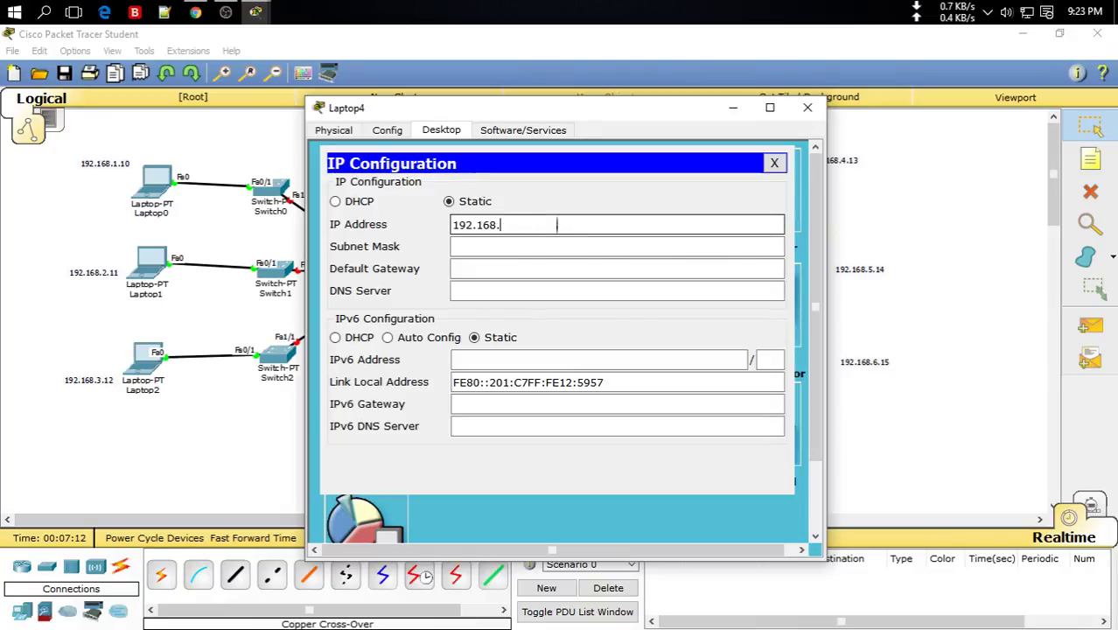
{"action": "type", "text": "5.14"}
{"action": "left_click", "coordinate": [552, 268]}
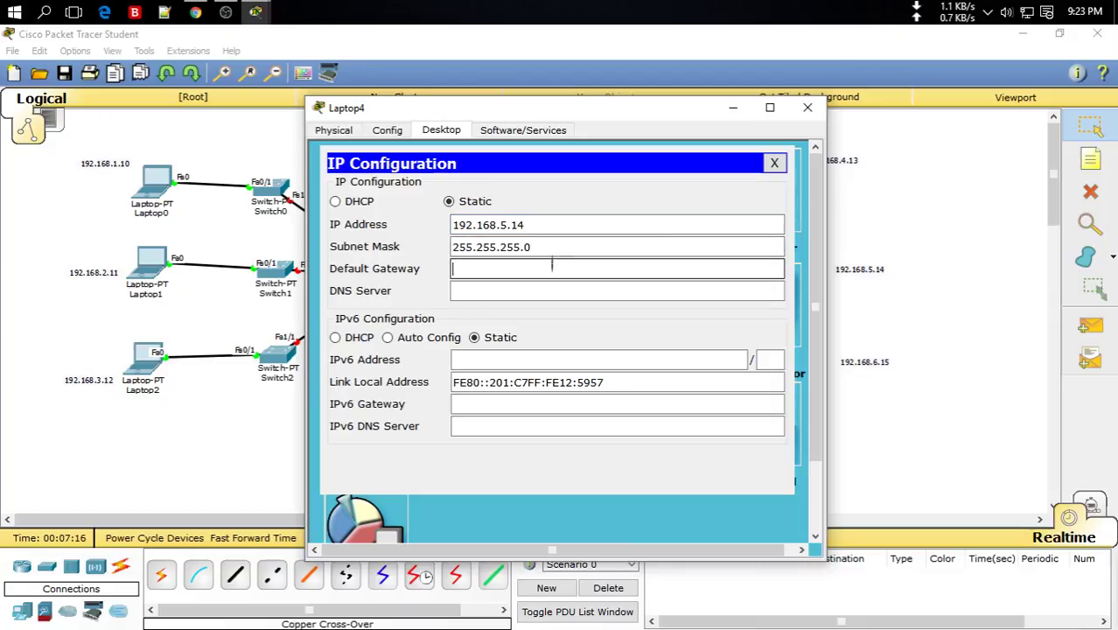
{"action": "key", "text": "super"}
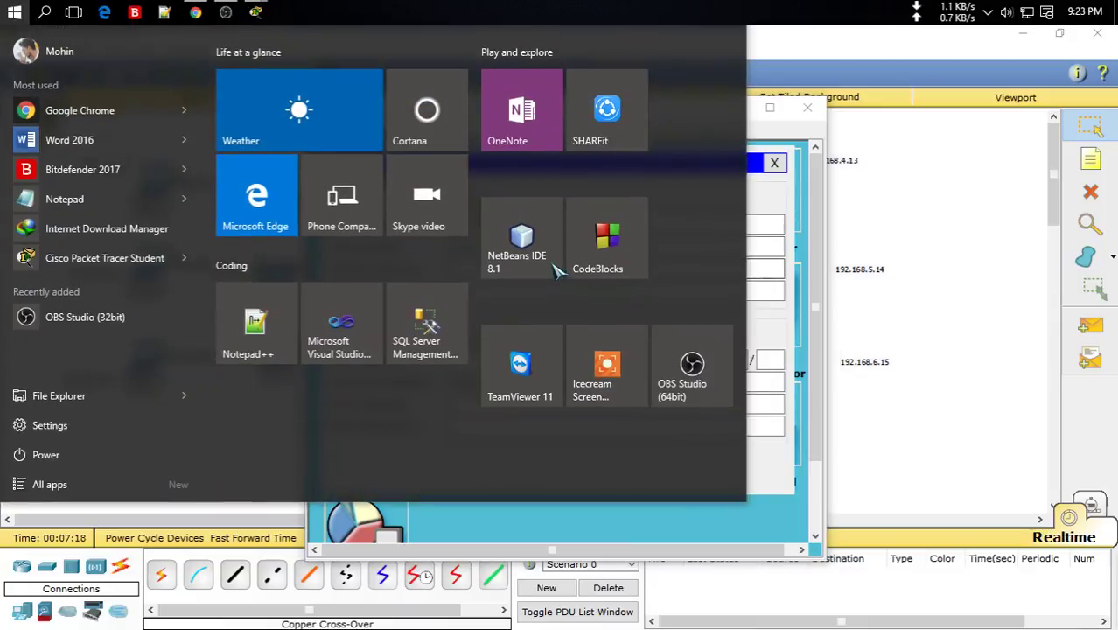
{"action": "key", "text": "super"}
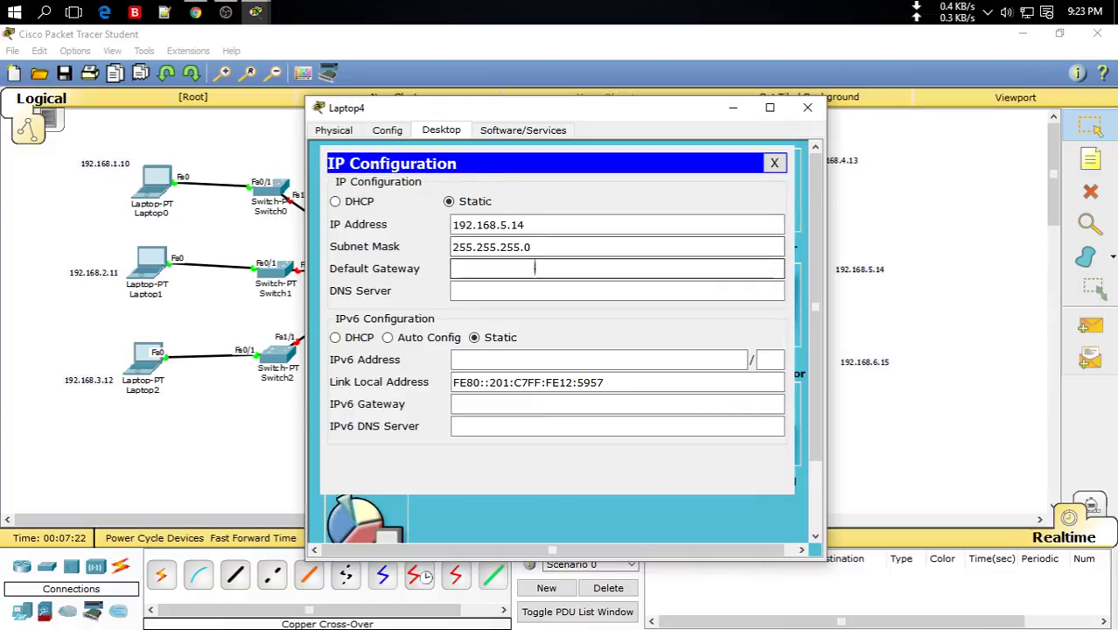
{"action": "type", "text": "192.168.2.11"}
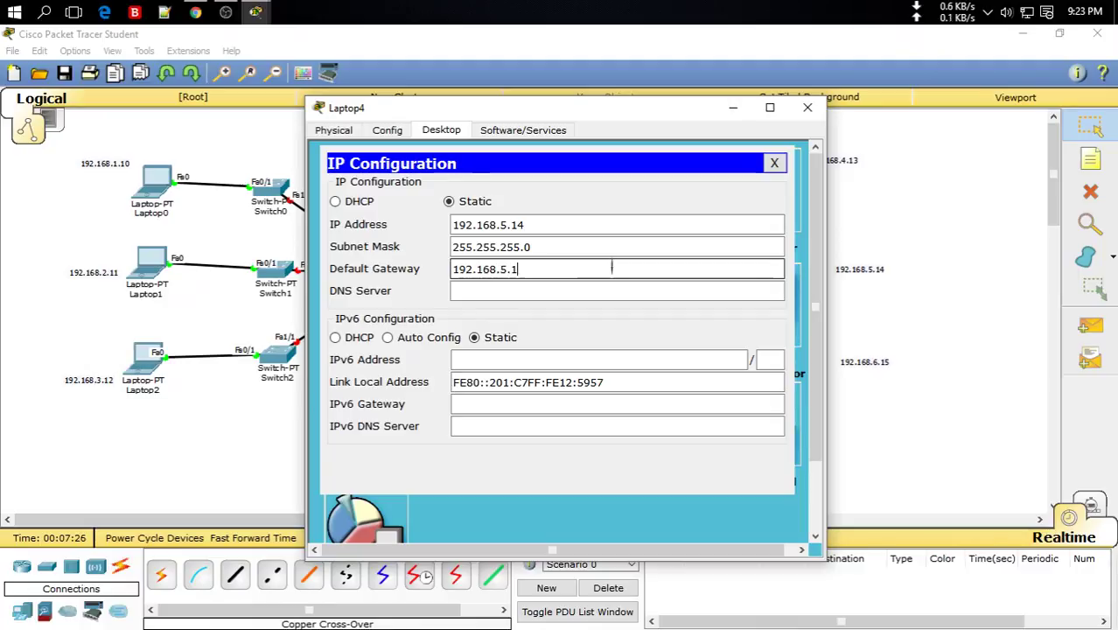
Give Laptop5 static IP 192.168.6.15, mask 255.255.255.0 and gateway 192.168.6.1.
{"action": "left_click", "coordinate": [808, 107]}
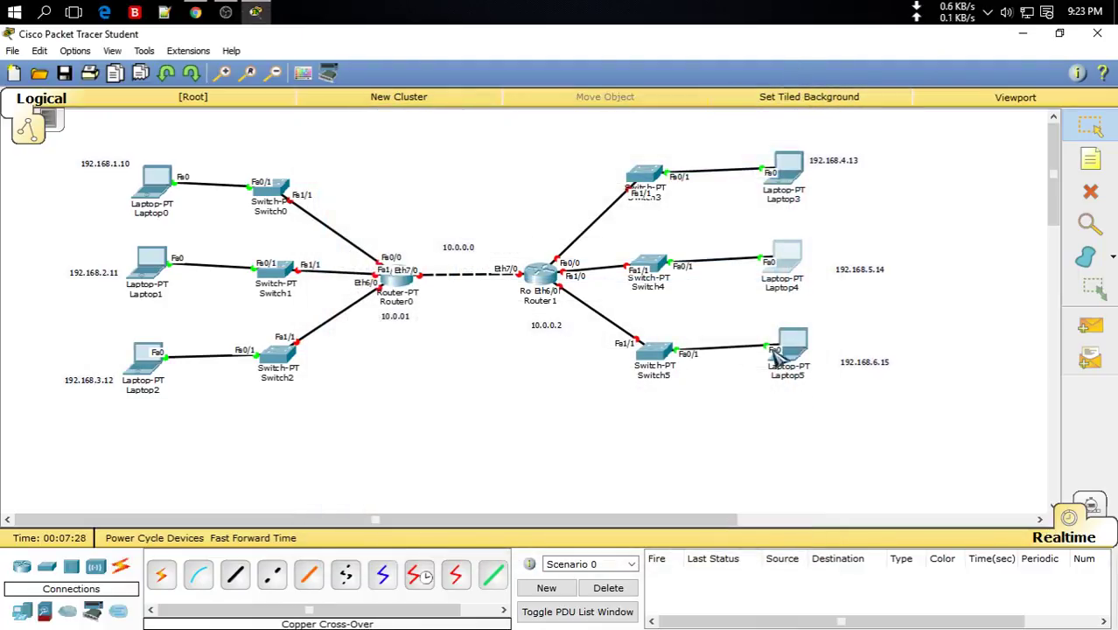
{"action": "left_click", "coordinate": [788, 350]}
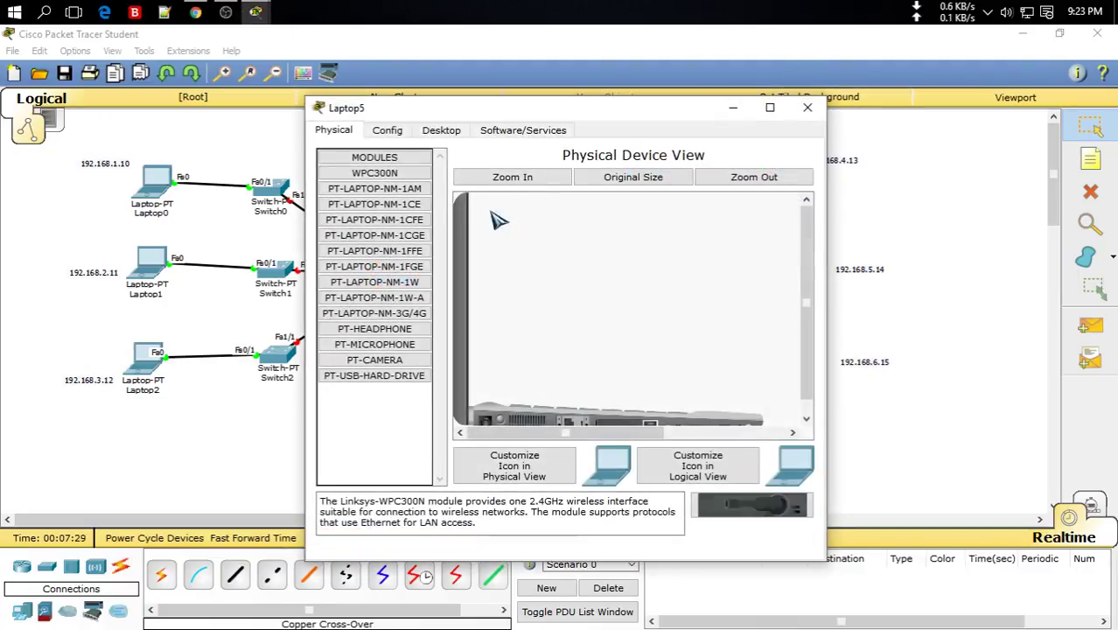
{"action": "left_click", "coordinate": [442, 130]}
{"action": "left_click", "coordinate": [390, 204]}
{"action": "left_click", "coordinate": [486, 224]}
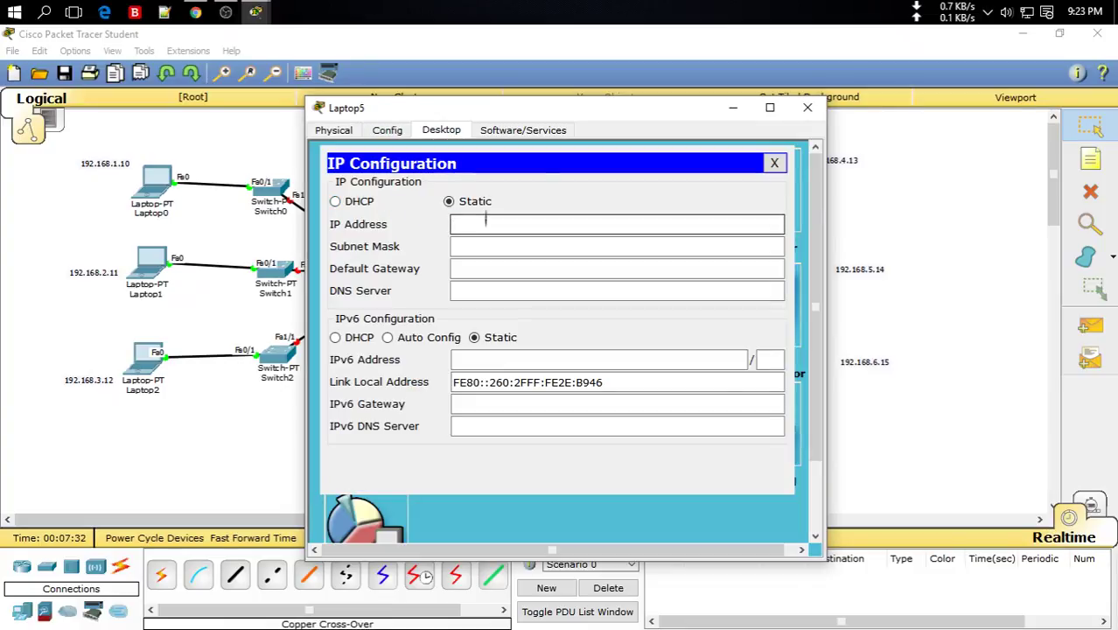
{"action": "type", "text": "192.168.2.11"}
{"action": "key", "text": "BackSpace"}
{"action": "key", "text": "BackSpace"}
{"action": "key", "text": "BackSpace"}
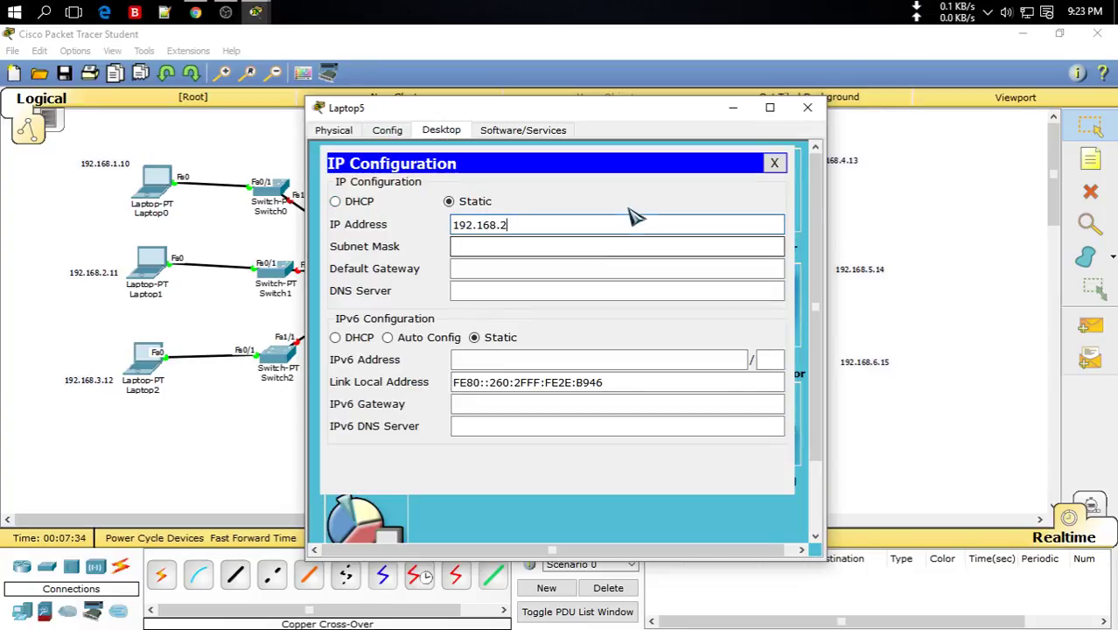
{"action": "key", "text": "BackSpace"}
{"action": "type", "text": "6.15"}
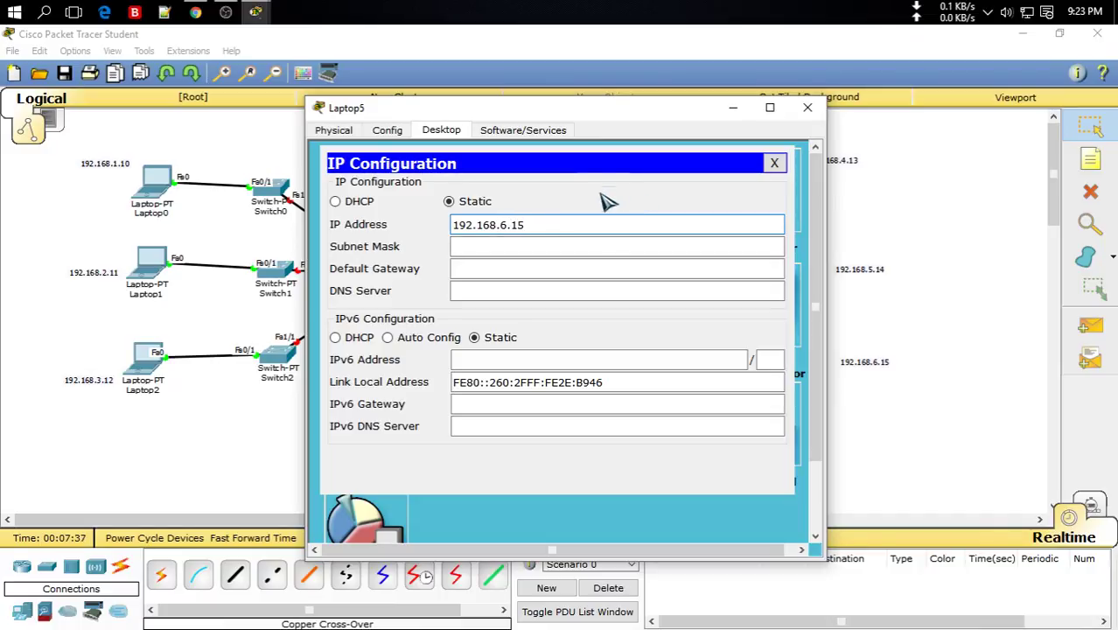
{"action": "left_click", "coordinate": [533, 267]}
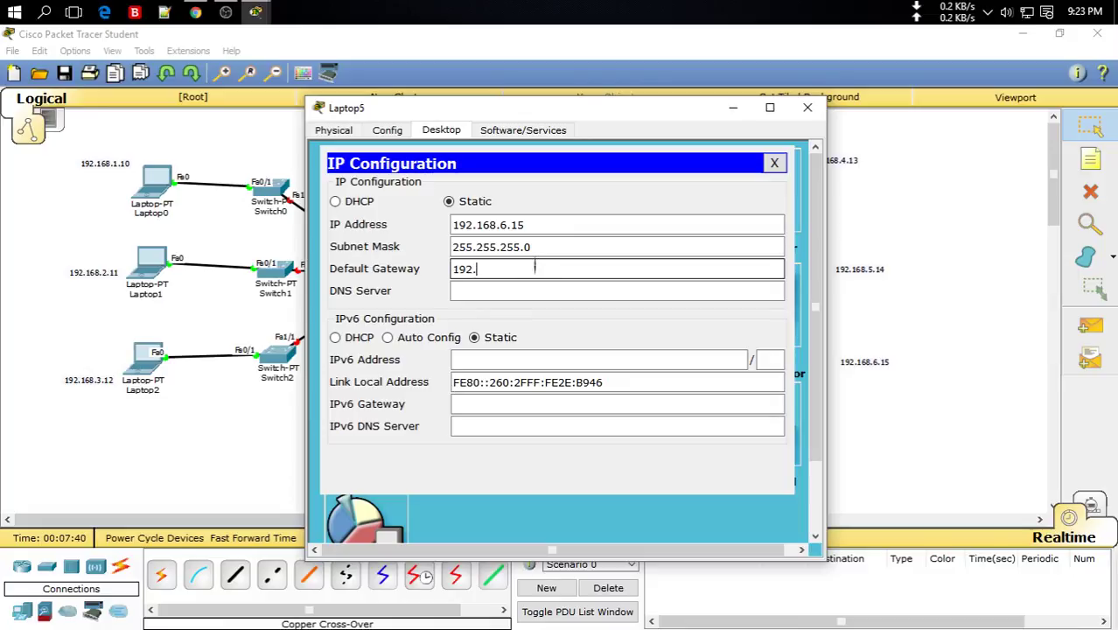
{"action": "type", "text": "192.168.6.1"}
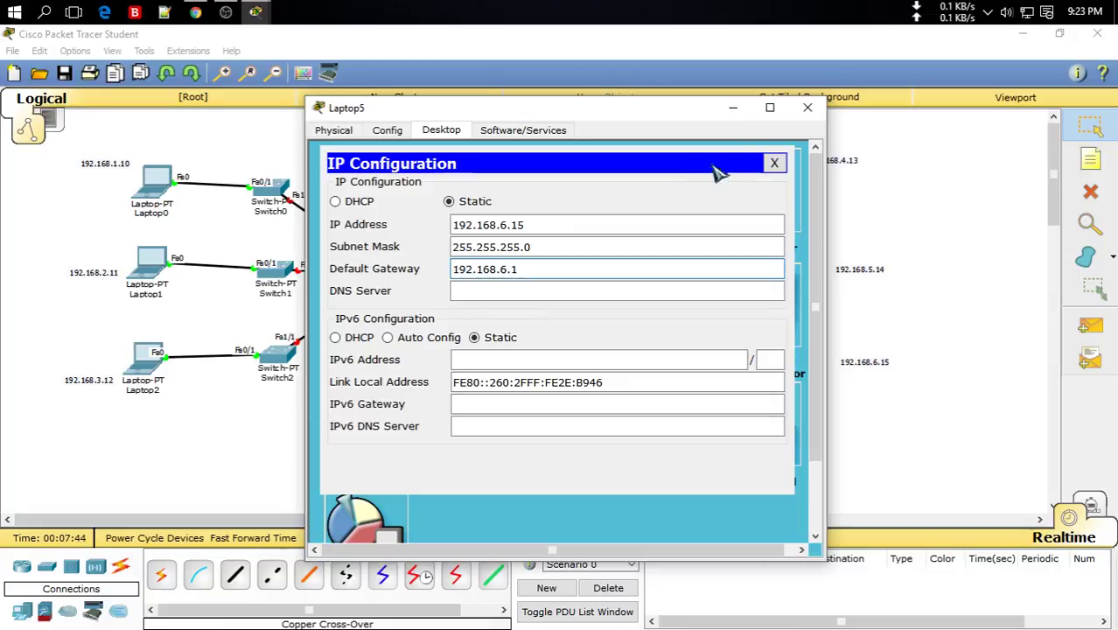
{"action": "left_click", "coordinate": [808, 107]}
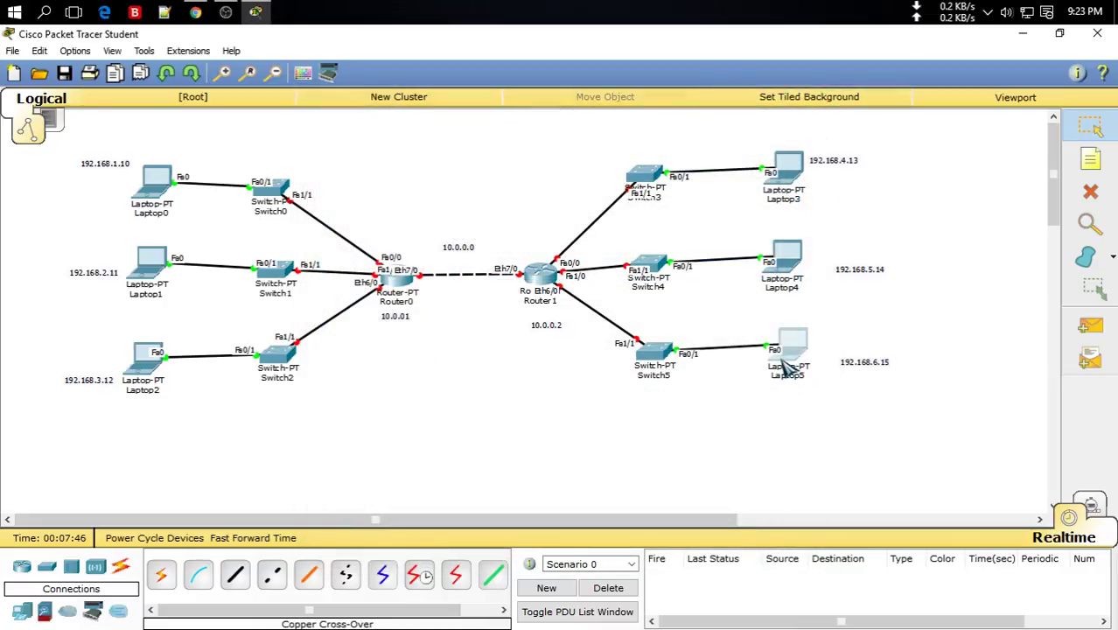
Shift Laptop5, Laptop4 and Laptop3 slightly to the right on the canvas.
{"action": "left_click_drag", "start_coordinate": [783, 360], "coordinate": [790, 374]}
{"action": "left_click_drag", "start_coordinate": [778, 247], "coordinate": [805, 262]}
{"action": "left_click_drag", "start_coordinate": [791, 174], "coordinate": [812, 179]}
Nudge Switch3, Switch4 and Switch5 slightly to the right.
{"action": "left_click_drag", "start_coordinate": [661, 187], "coordinate": [677, 187]}
{"action": "left_click_drag", "start_coordinate": [654, 256], "coordinate": [673, 256]}
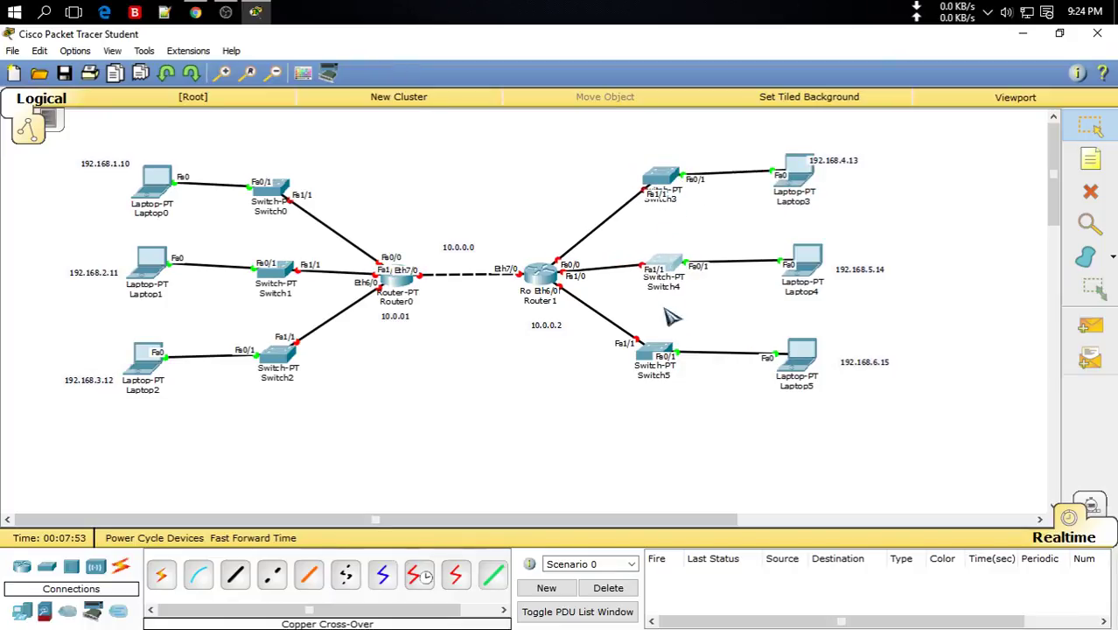
{"action": "left_click", "coordinate": [650, 387]}
{"action": "left_click_drag", "start_coordinate": [656, 356], "coordinate": [670, 359]}
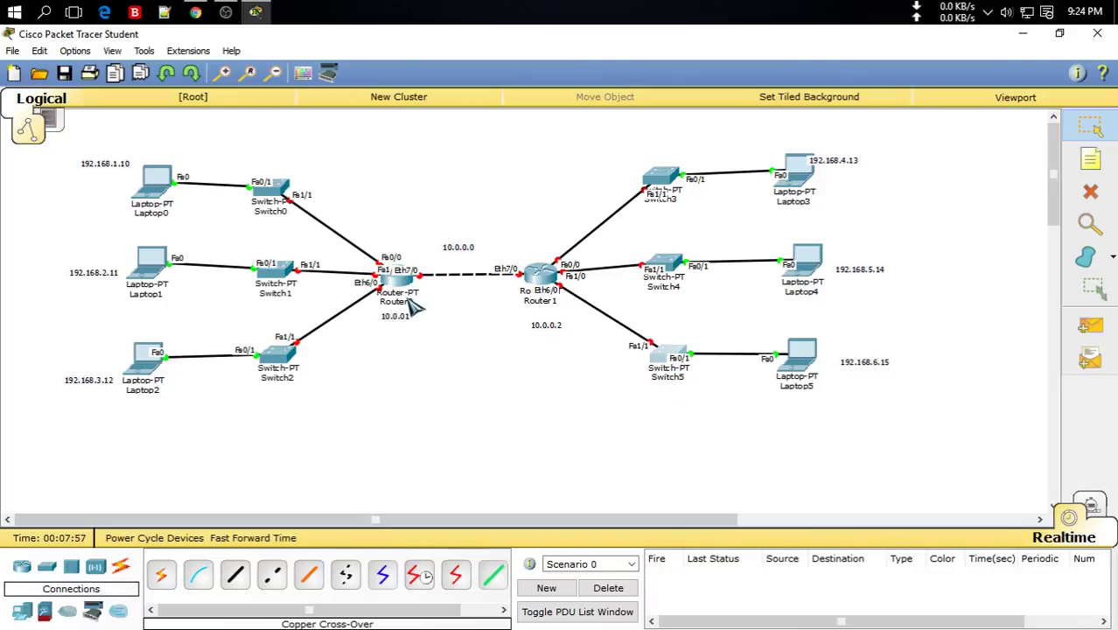
In Router0's CLI, decline the setup dialog and enter global configuration mode with en and conf t.
{"action": "left_click", "coordinate": [395, 282]}
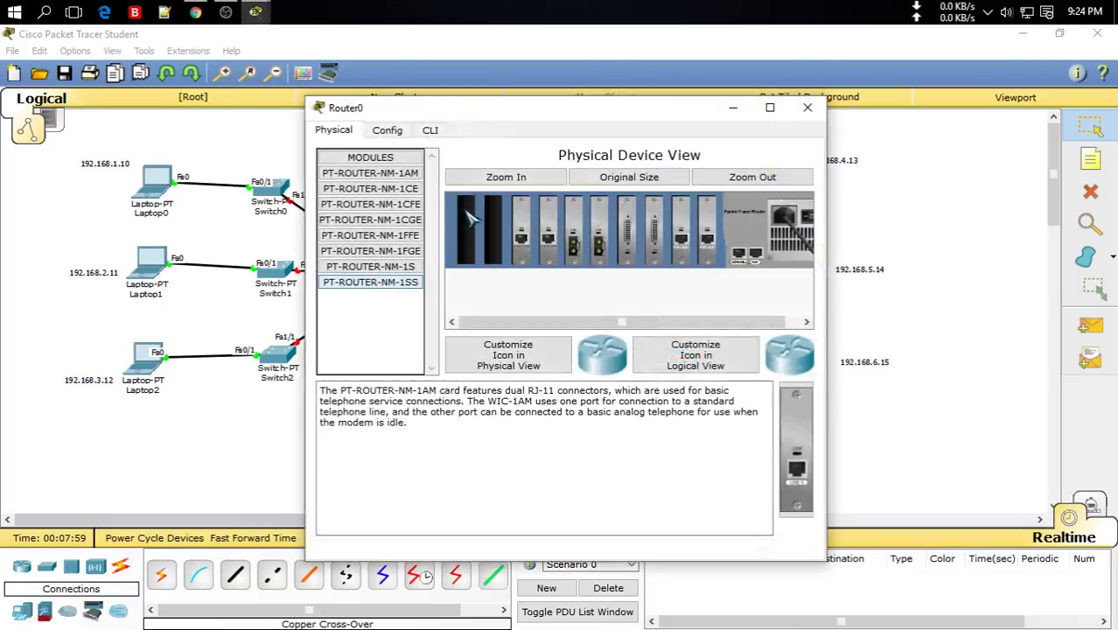
{"action": "left_click", "coordinate": [440, 128]}
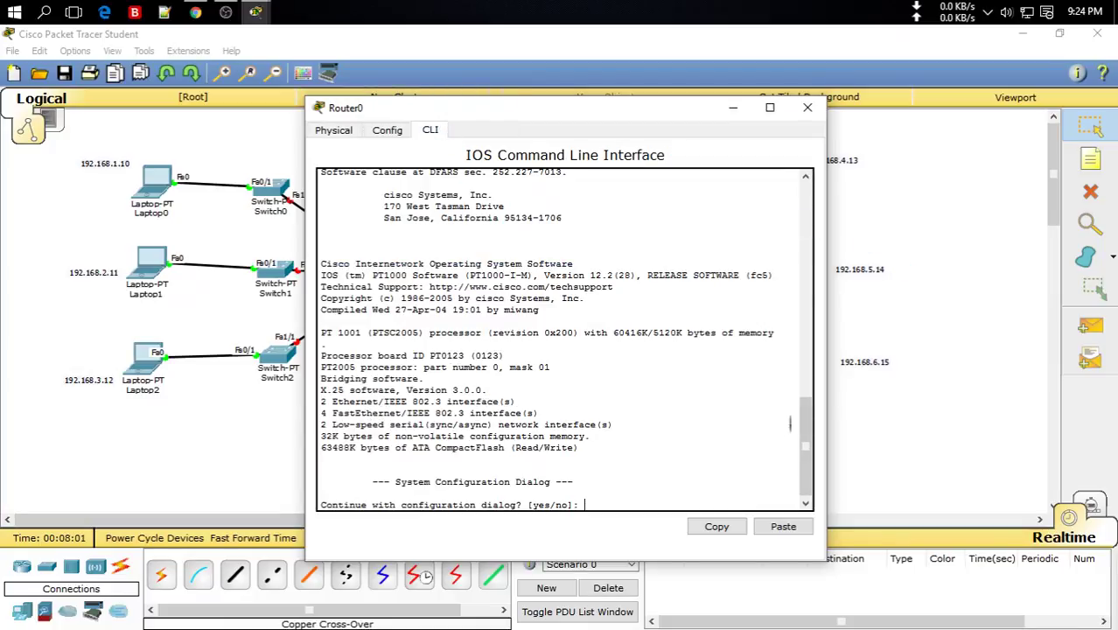
{"action": "left_click_drag", "start_coordinate": [609, 116], "coordinate": [872, 73]}
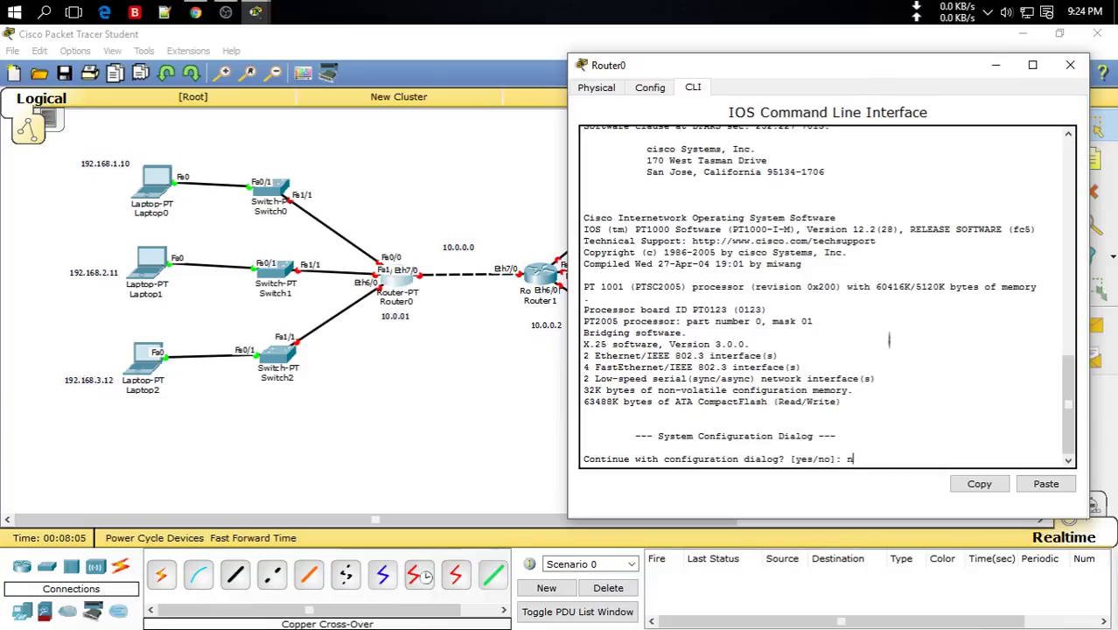
{"action": "type", "text": "no"}
{"action": "key", "text": "Return"}
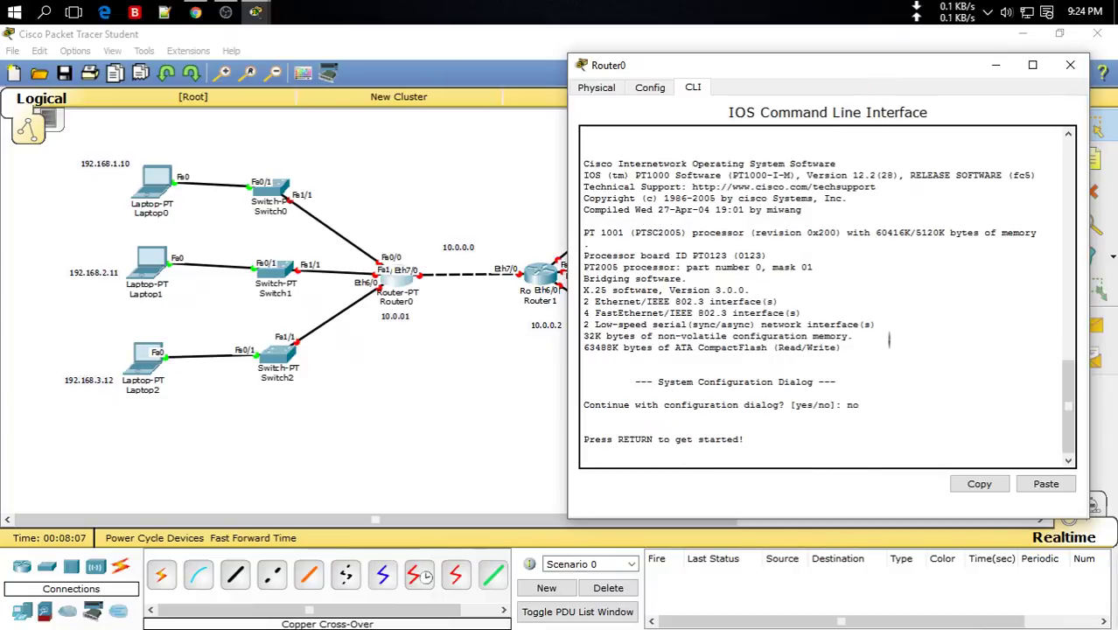
{"action": "key", "text": "Return"}
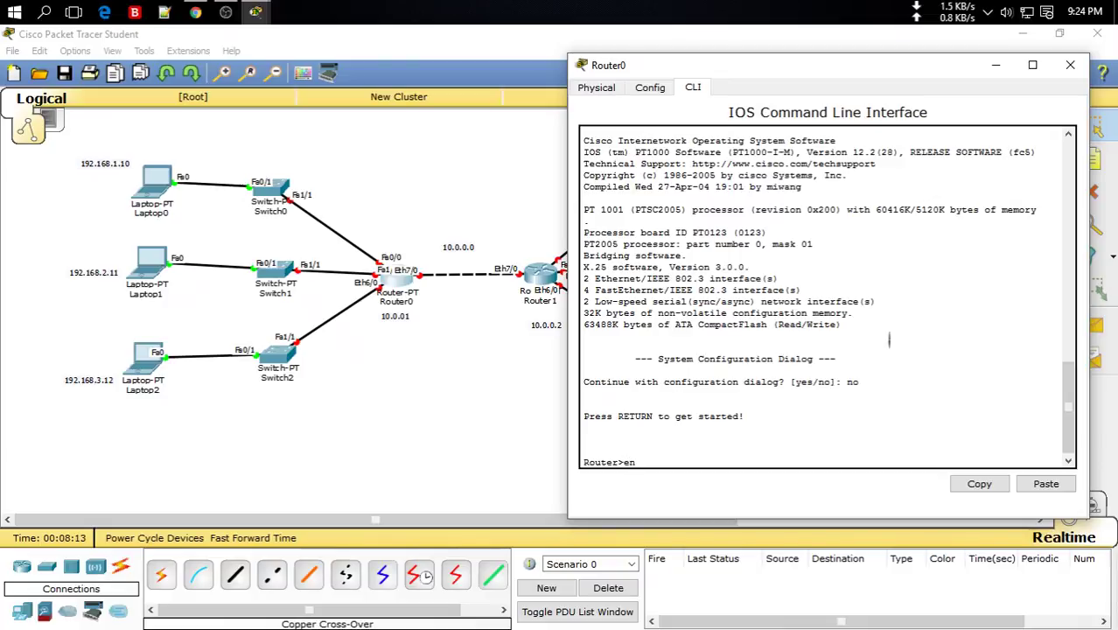
{"action": "key", "text": "Return"}
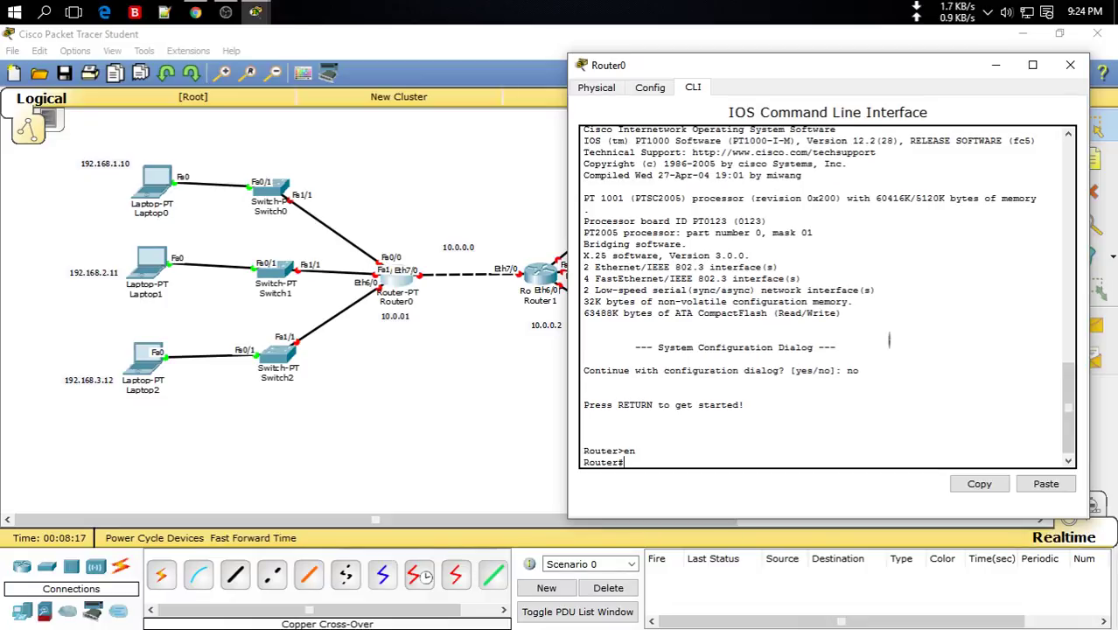
{"action": "type", "text": "conf t"}
{"action": "key", "text": "Return"}
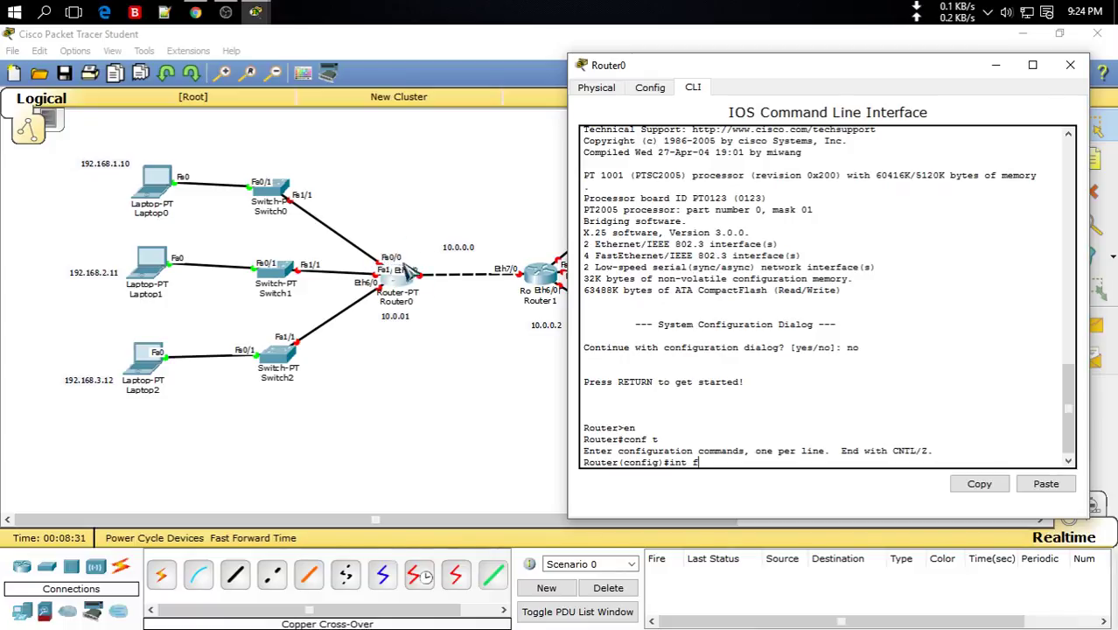
{"action": "left_click", "coordinate": [451, 229]}
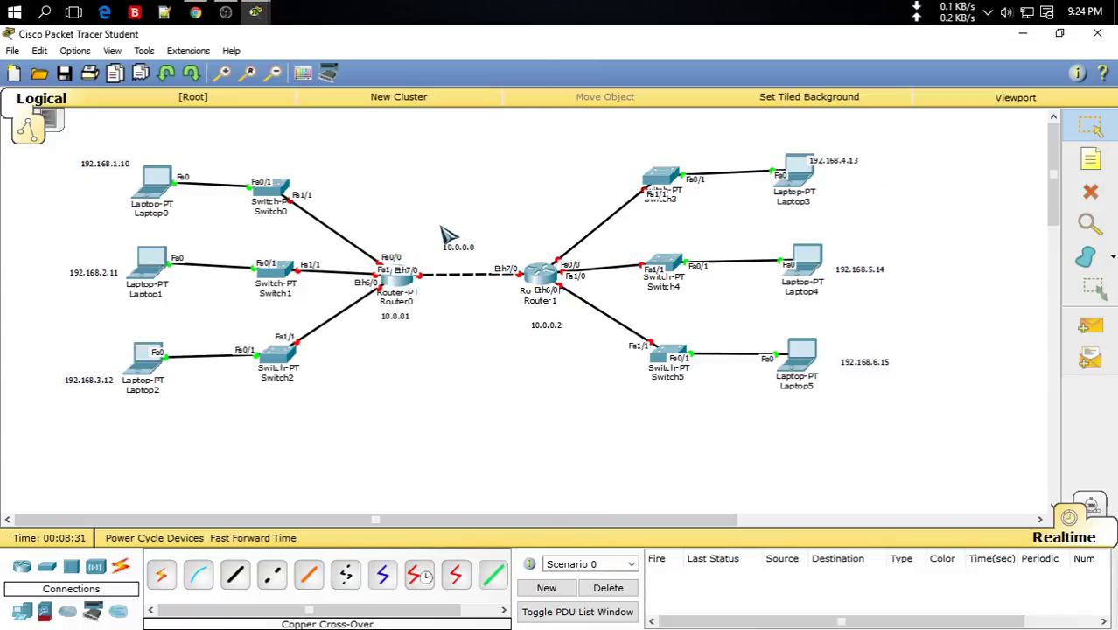
{"action": "left_click", "coordinate": [150, 52]}
{"action": "mouse_move", "coordinate": [75, 52]}
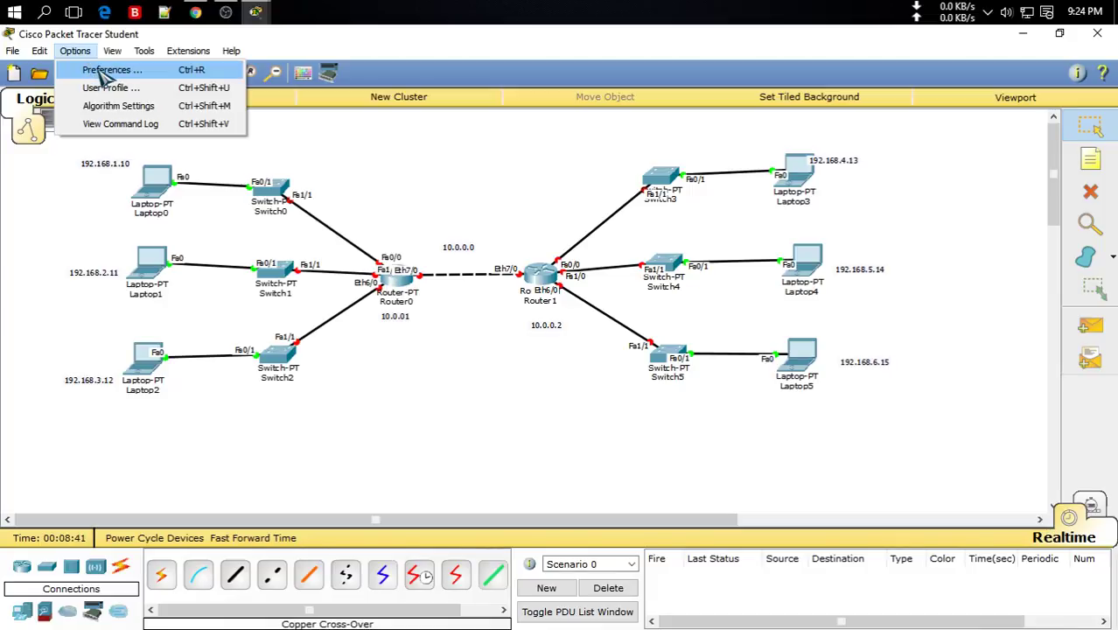
{"action": "left_click", "coordinate": [93, 70]}
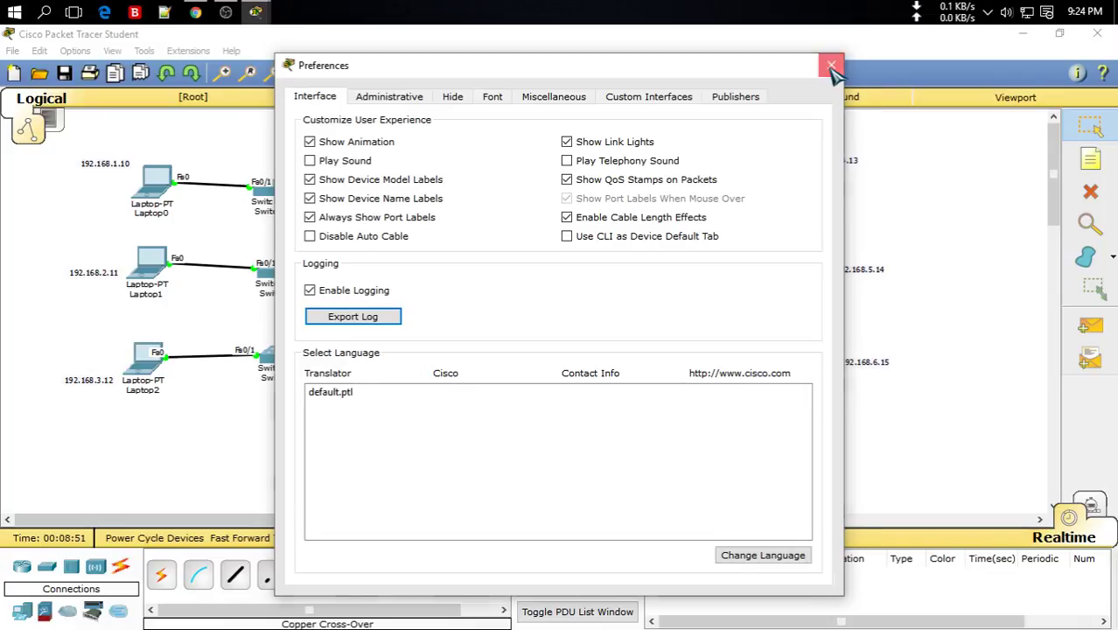
{"action": "left_click", "coordinate": [832, 66]}
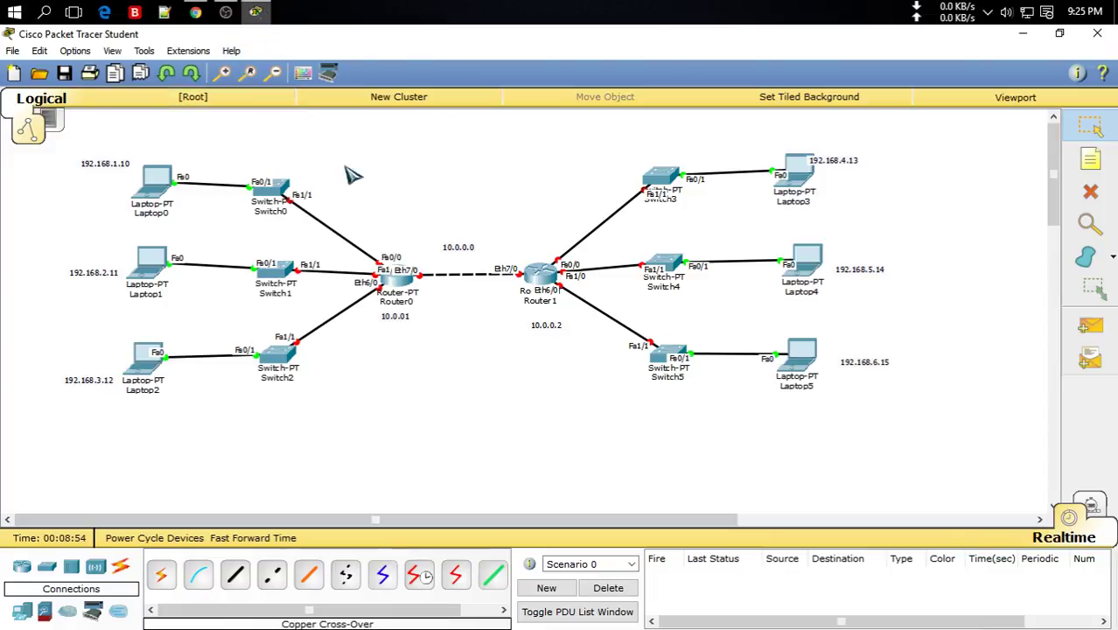
Assign 192.168.1.1 255.255.255.0 to Router0's FastEthernet0/0, enable it with no sh, and exit.
{"action": "left_click", "coordinate": [396, 278]}
{"action": "left_click_drag", "start_coordinate": [516, 119], "coordinate": [736, 67]}
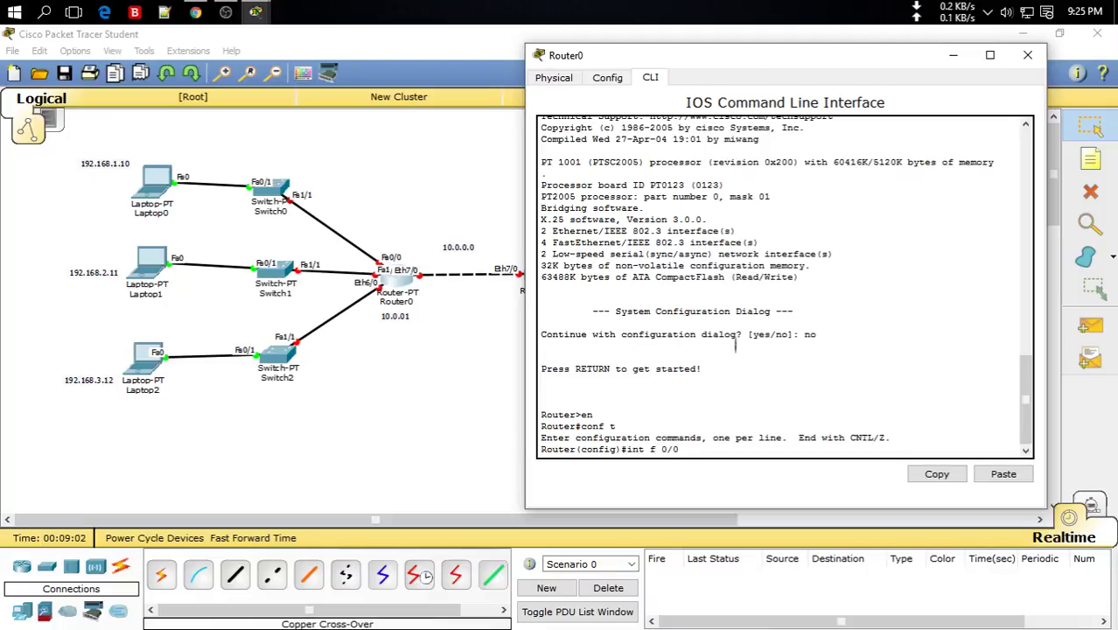
{"action": "key", "text": "Return"}
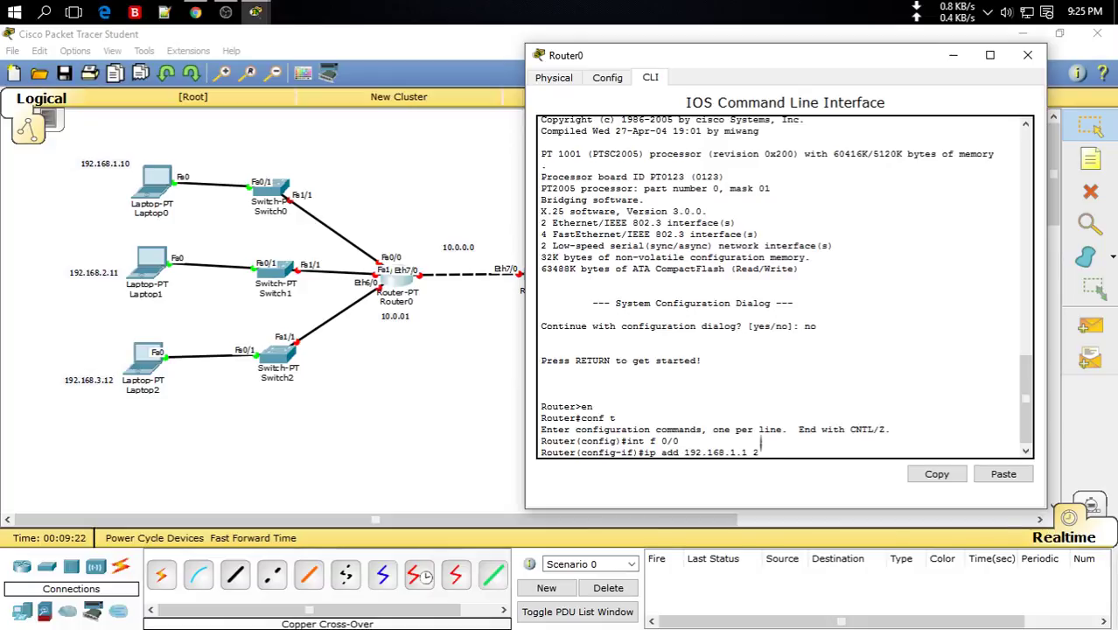
{"action": "type", "text": ".255.255.0"}
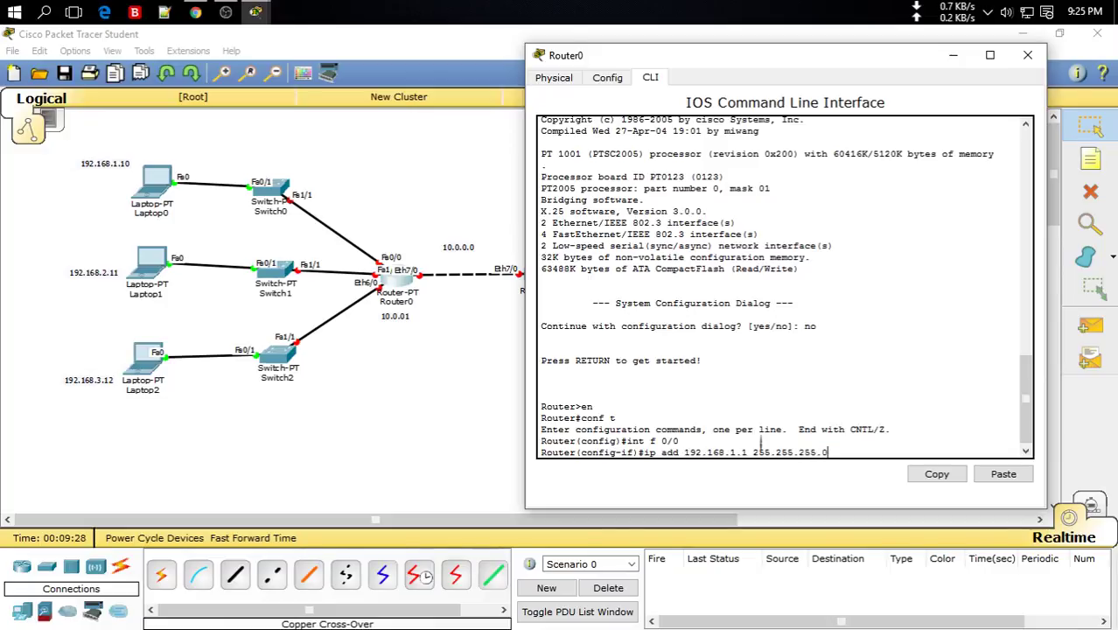
{"action": "key", "text": "Return"}
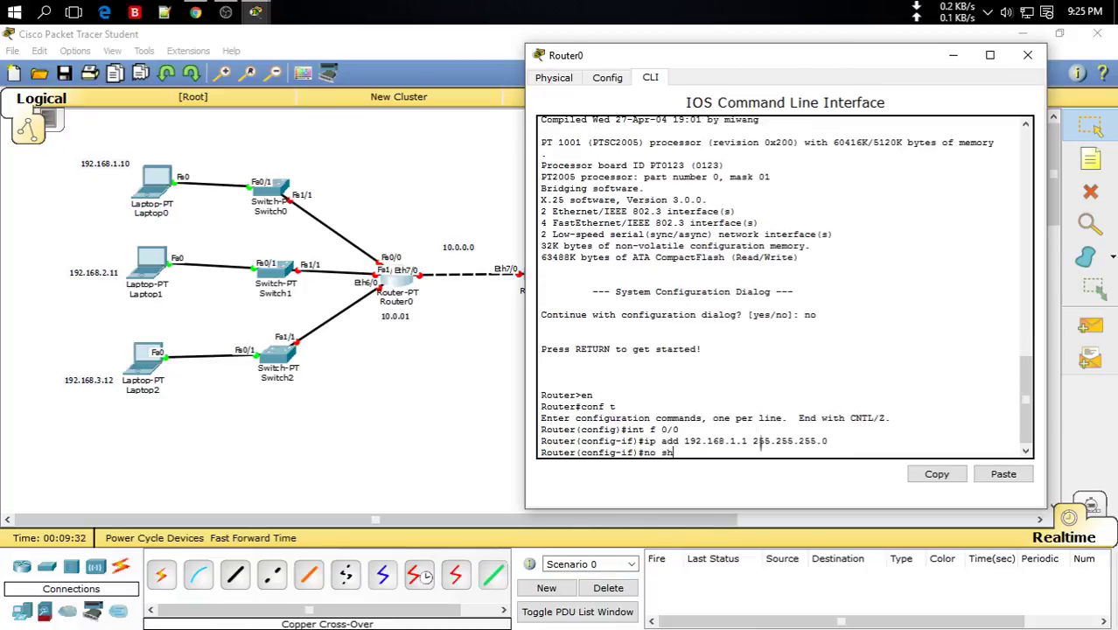
{"action": "type", "text": "no sh"}
{"action": "key", "text": "Return"}
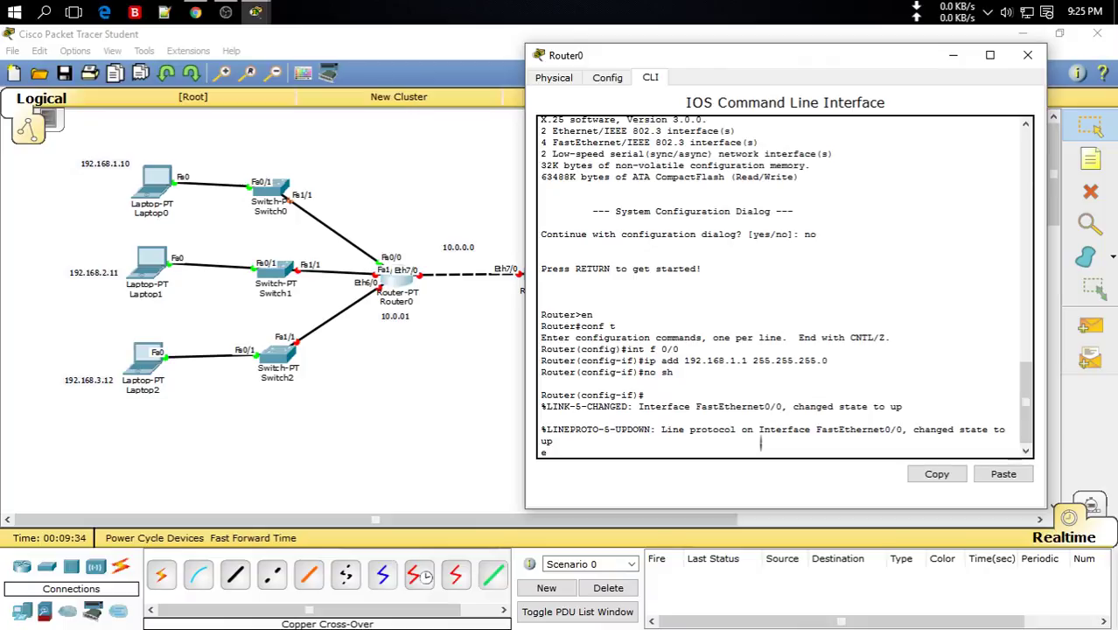
{"action": "type", "text": "exit"}
{"action": "key", "text": "Return"}
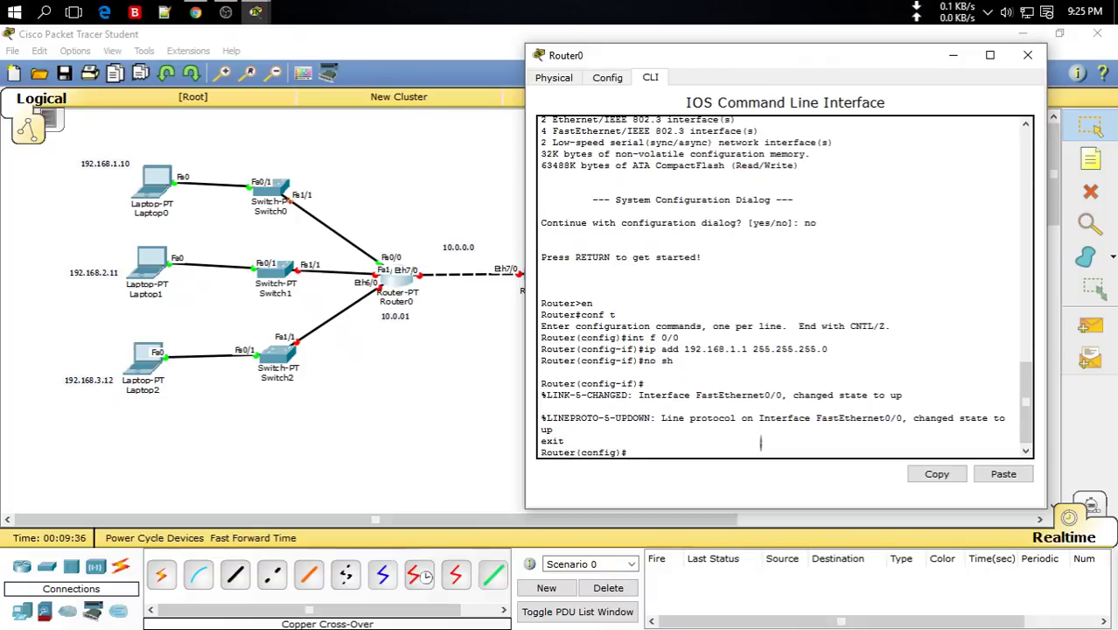
{"action": "type", "text": "nt f"}
Reposition Router0 and Switch1 on the canvas and bring Router0's CLI to the front.
{"action": "mouse_move", "coordinate": [398, 296]}
{"action": "left_mouse_down"}
{"action": "mouse_move", "coordinate": [426, 343]}
{"action": "mouse_move", "coordinate": [471, 298]}
{"action": "mouse_move", "coordinate": [405, 267]}
{"action": "mouse_move", "coordinate": [401, 226]}
{"action": "mouse_move", "coordinate": [404, 284]}
{"action": "mouse_move", "coordinate": [419, 299]}
{"action": "mouse_move", "coordinate": [404, 288]}
{"action": "mouse_move", "coordinate": [391, 298]}
{"action": "left_mouse_up"}
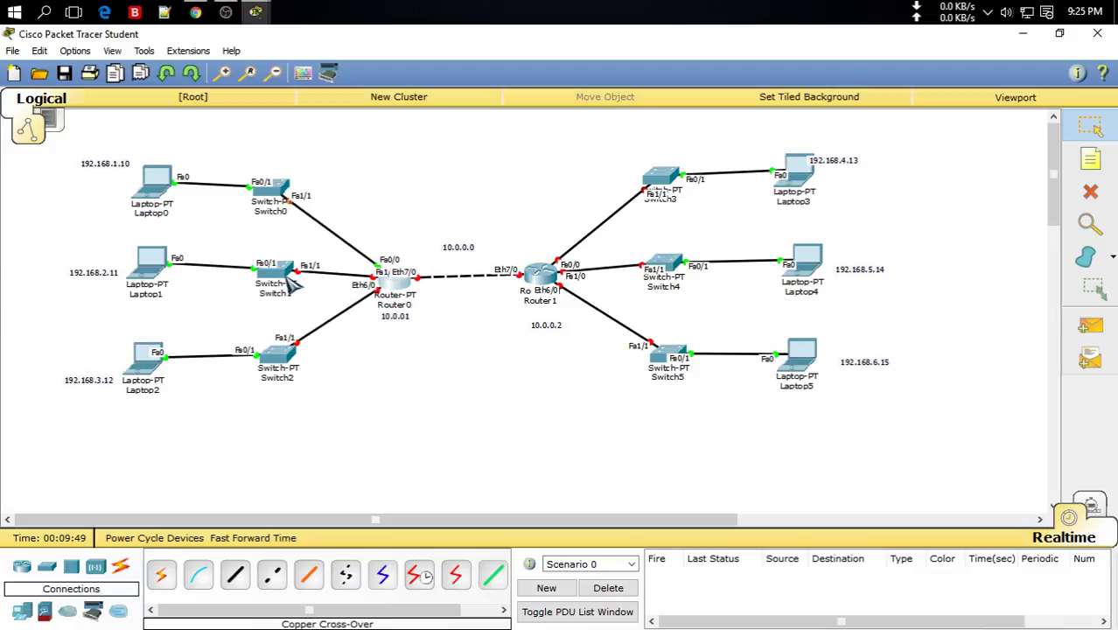
{"action": "left_click_drag", "start_coordinate": [293, 278], "coordinate": [258, 303]}
{"action": "left_click", "coordinate": [255, 11]}
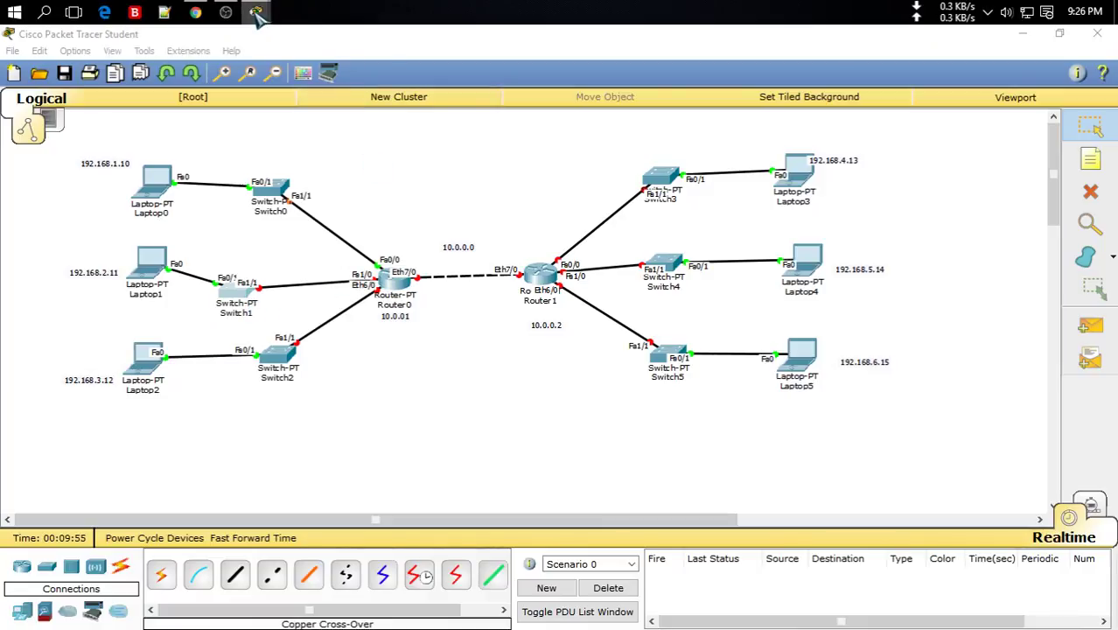
{"action": "left_click", "coordinate": [302, 92]}
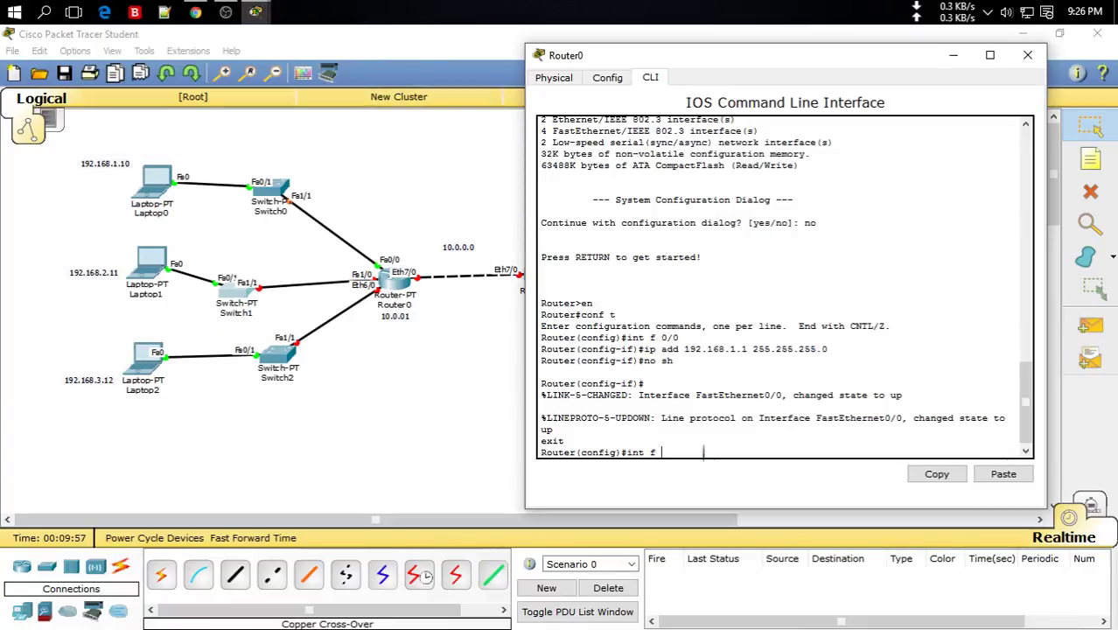
Give Router0's FastEthernet1/0 192.168.2.1 255.255.255.0 and bring it up.
{"action": "type", "text": "/01"}
{"action": "key", "text": "Return"}
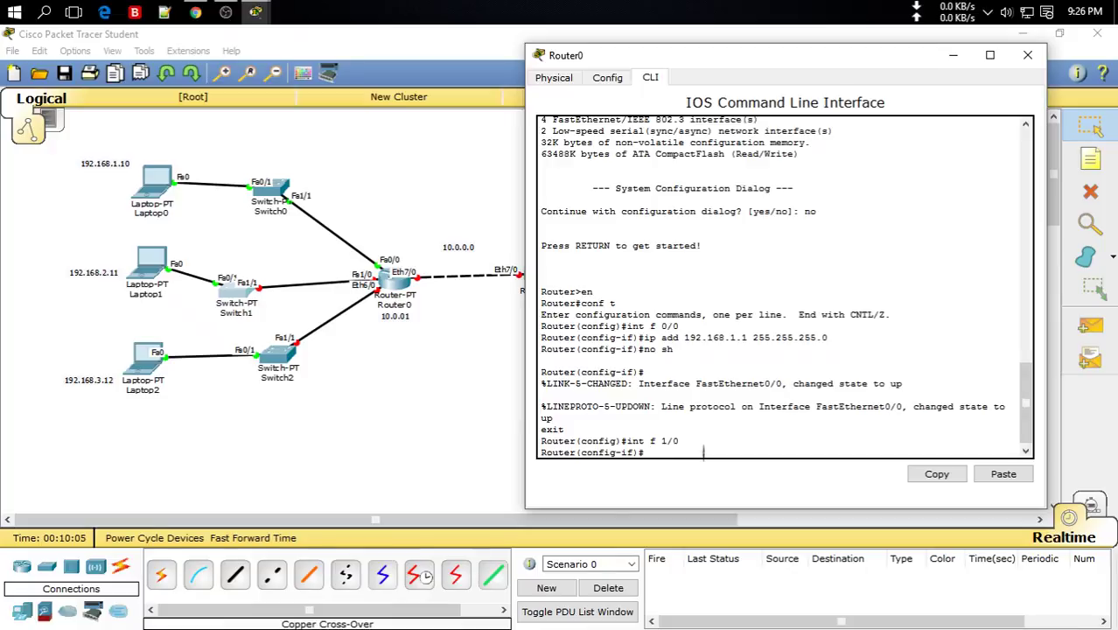
{"action": "type", "text": "ip add 192.168"}
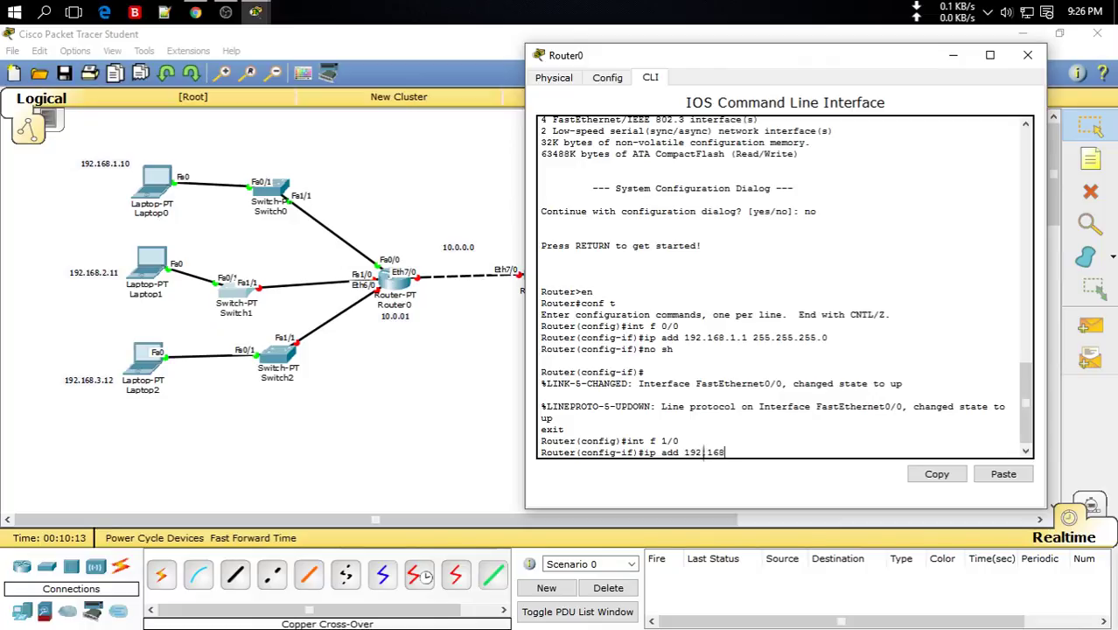
{"action": "type", "text": ".2.1 255.255.255.0"}
{"action": "key", "text": "Return"}
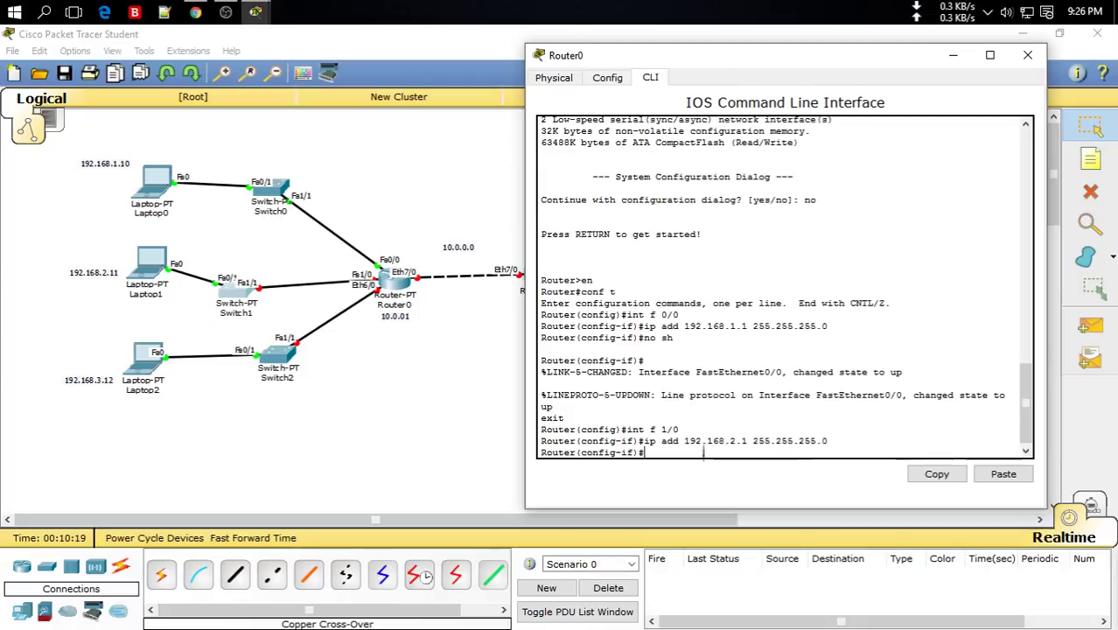
{"action": "type", "text": "no sh"}
{"action": "key", "text": "Return"}
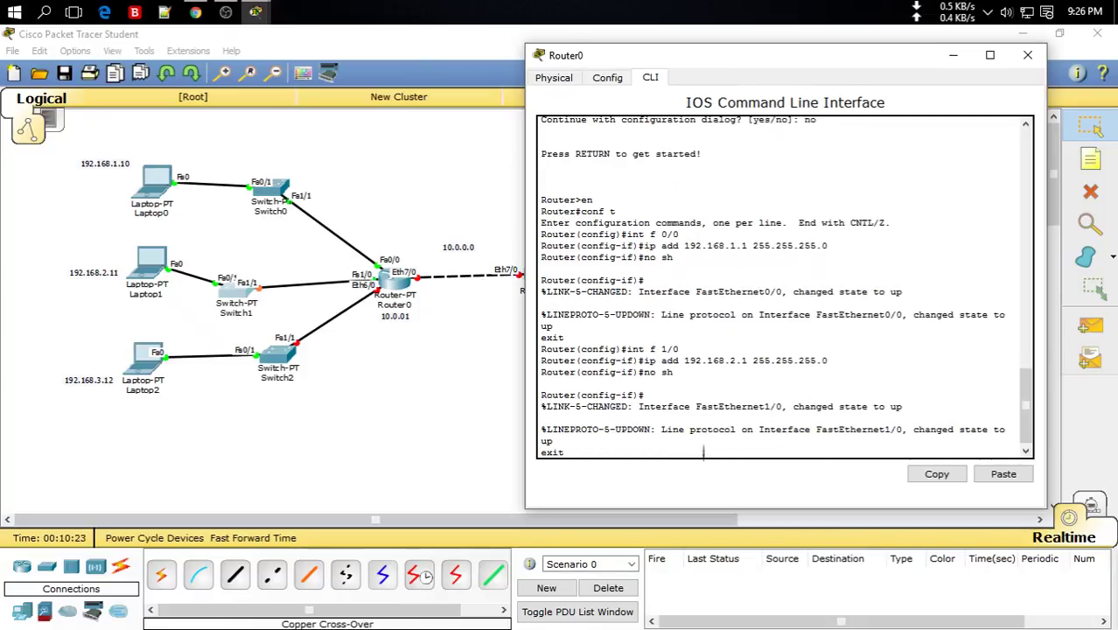
{"action": "key", "text": "Return"}
Give Router0's Ethernet6/0 192.168.3.1 255.255.255.0 and bring it up.
{"action": "type", "text": "int eth"}
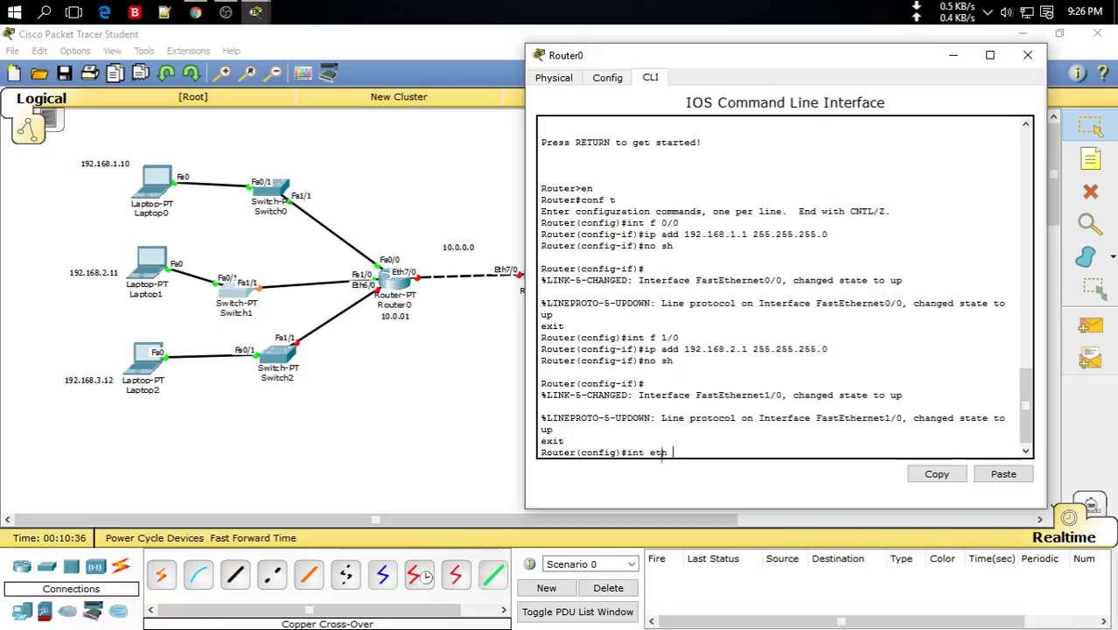
{"action": "type", "text": "0"}
{"action": "key", "text": "Return"}
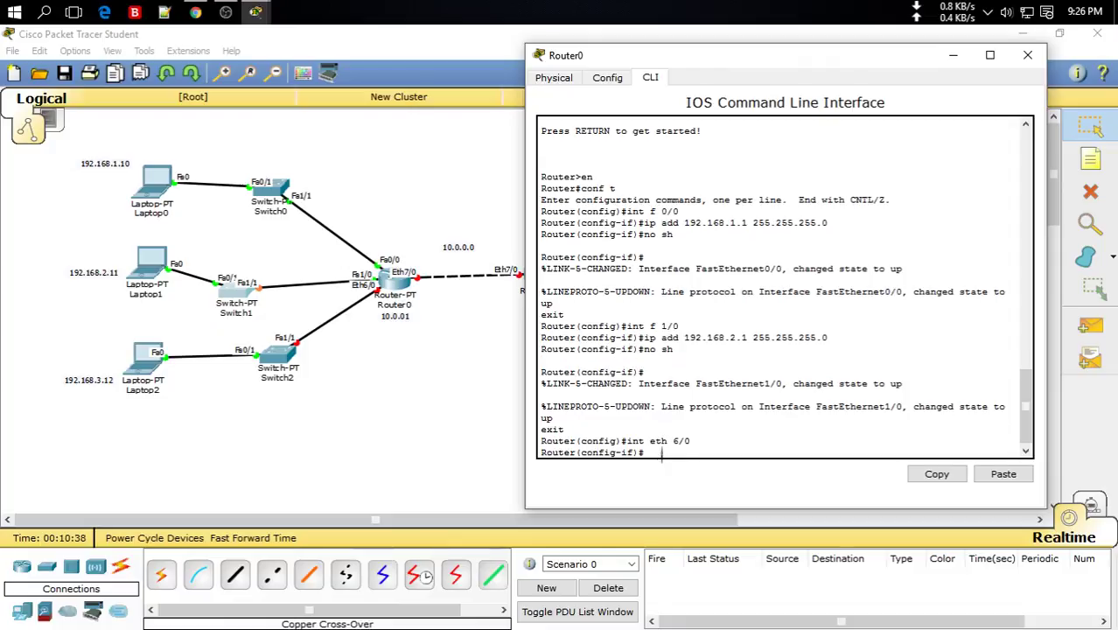
{"action": "type", "text": "ip add 192.168."}
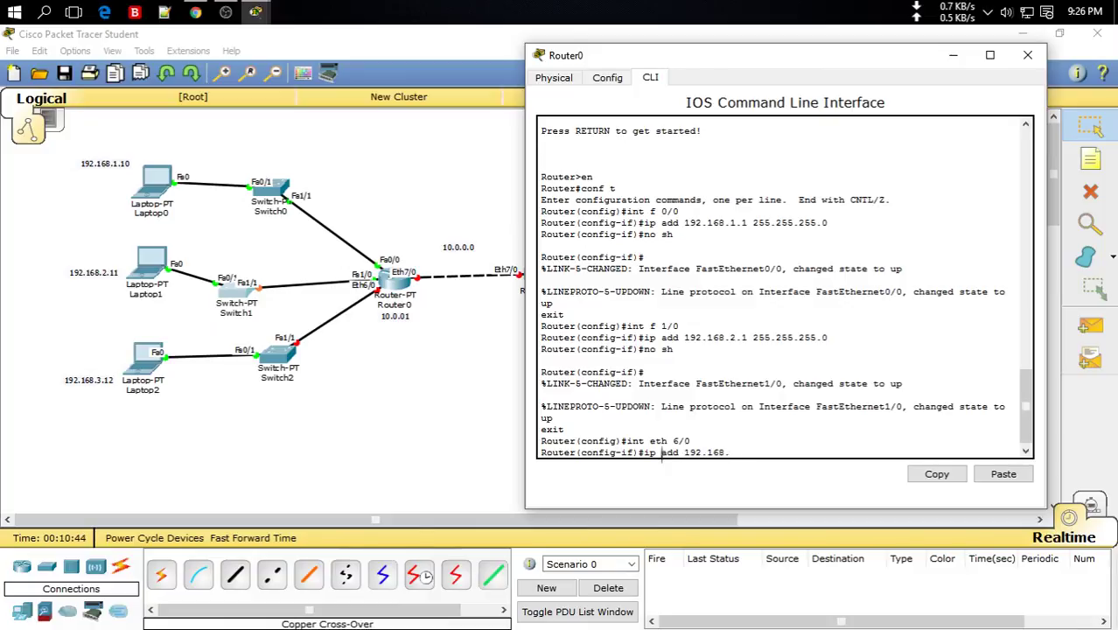
{"action": "type", "text": "3.1 255.255.255.0"}
{"action": "key", "text": "Return"}
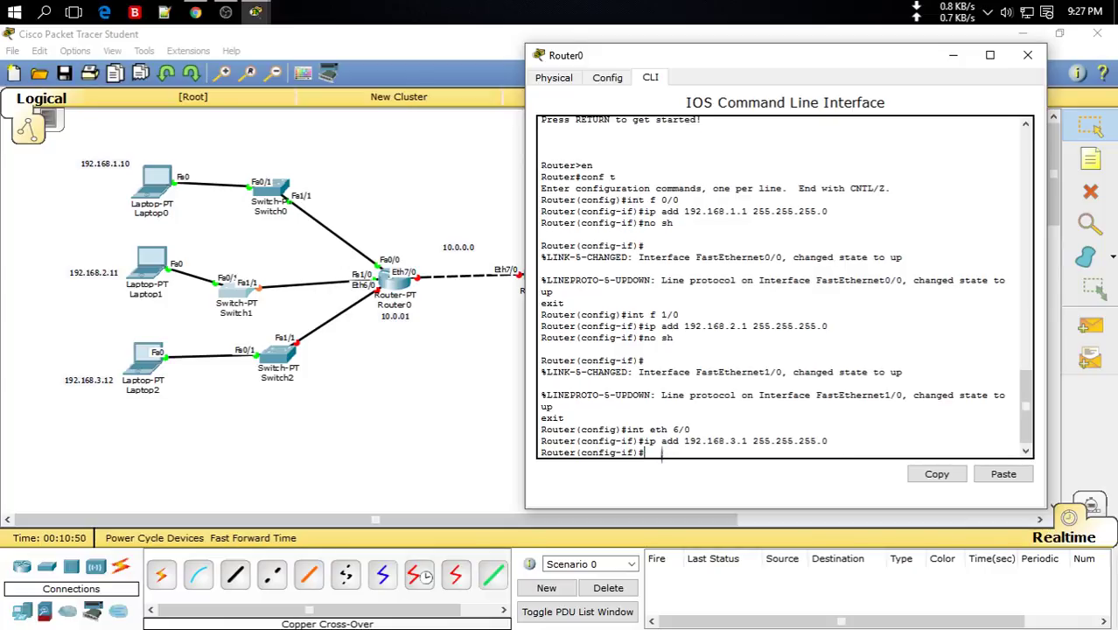
{"action": "type", "text": "no sh"}
{"action": "key", "text": "Return"}
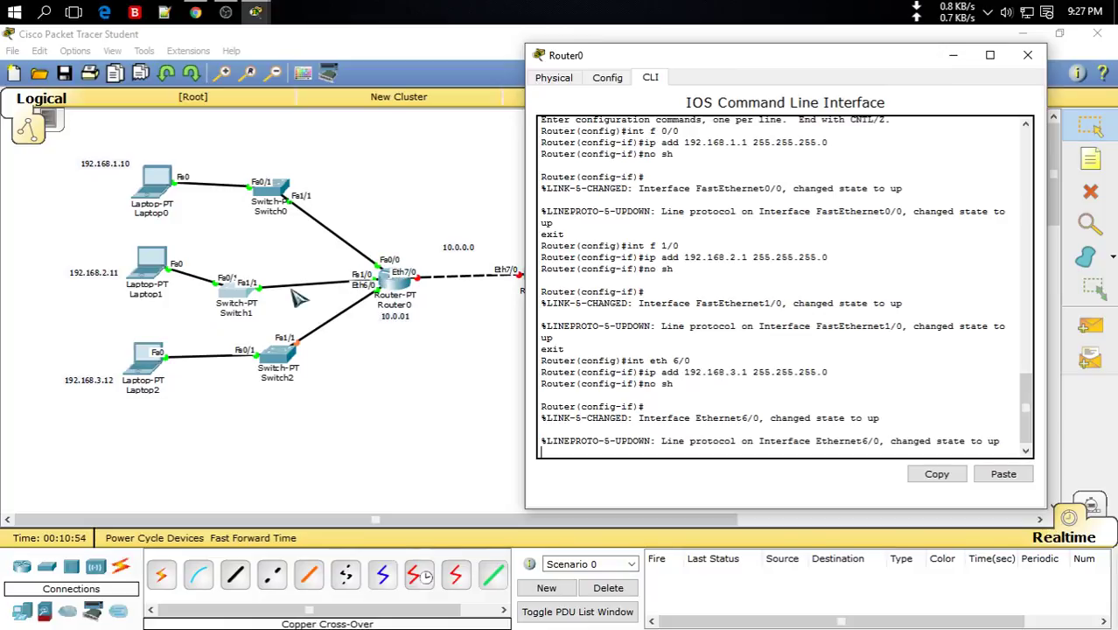
{"action": "left_click_drag", "start_coordinate": [232, 295], "coordinate": [265, 282]}
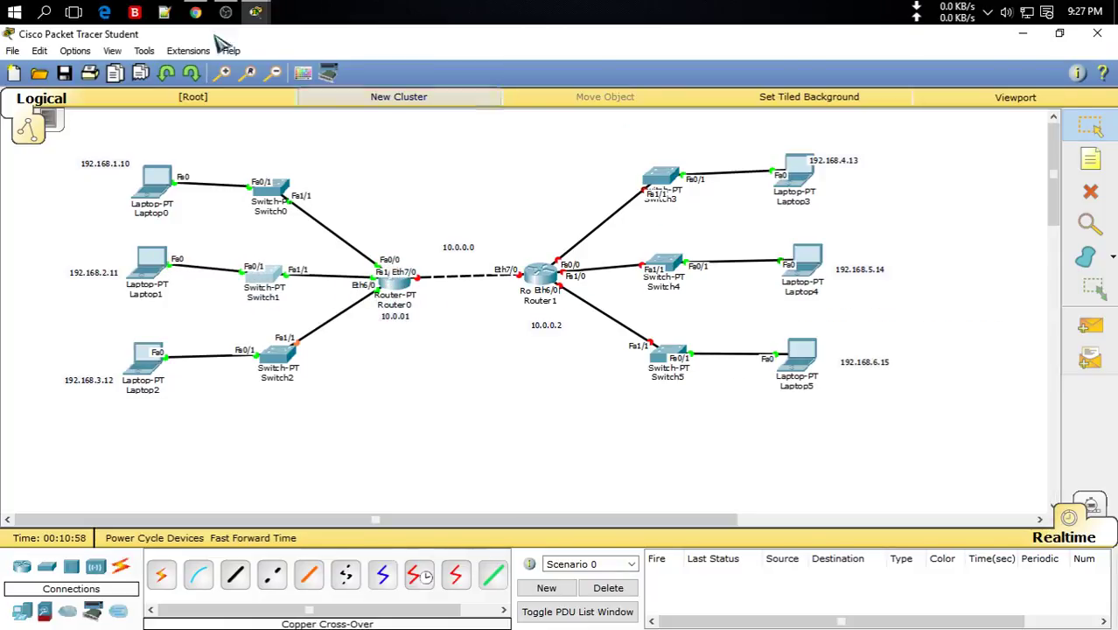
Close Router0's console and Laptop3's window, then open Router1's CLI and move it aside.
{"action": "mouse_move", "coordinate": [270, 11]}
{"action": "left_click", "coordinate": [344, 83]}
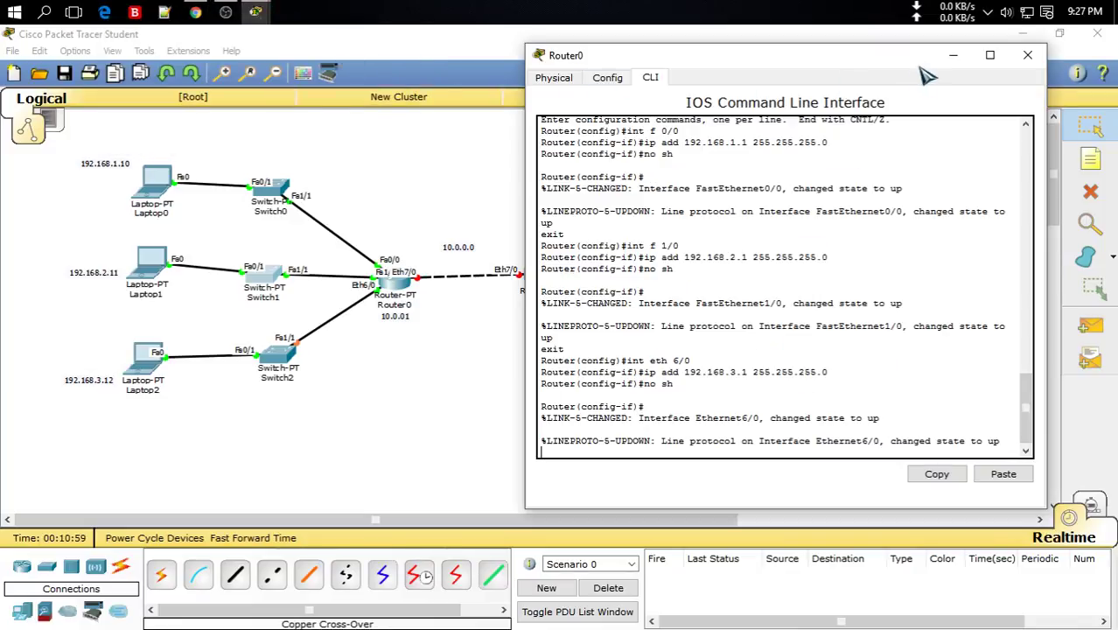
{"action": "left_click", "coordinate": [1028, 55]}
{"action": "left_click", "coordinate": [792, 166]}
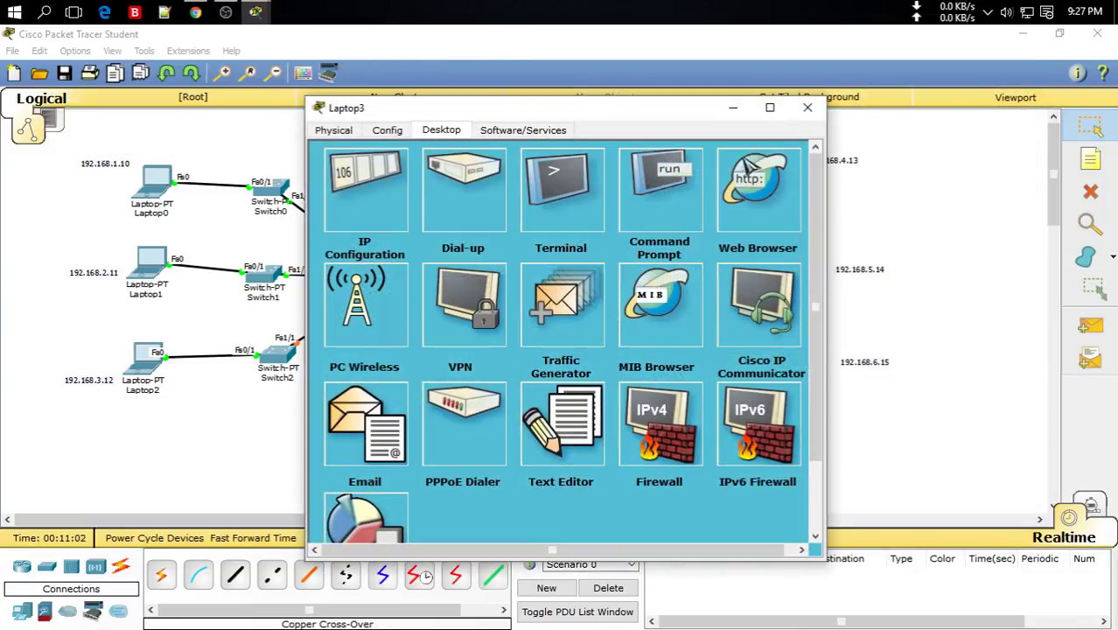
{"action": "left_click", "coordinate": [807, 107]}
{"action": "left_click", "coordinate": [538, 278]}
{"action": "left_click", "coordinate": [430, 129]}
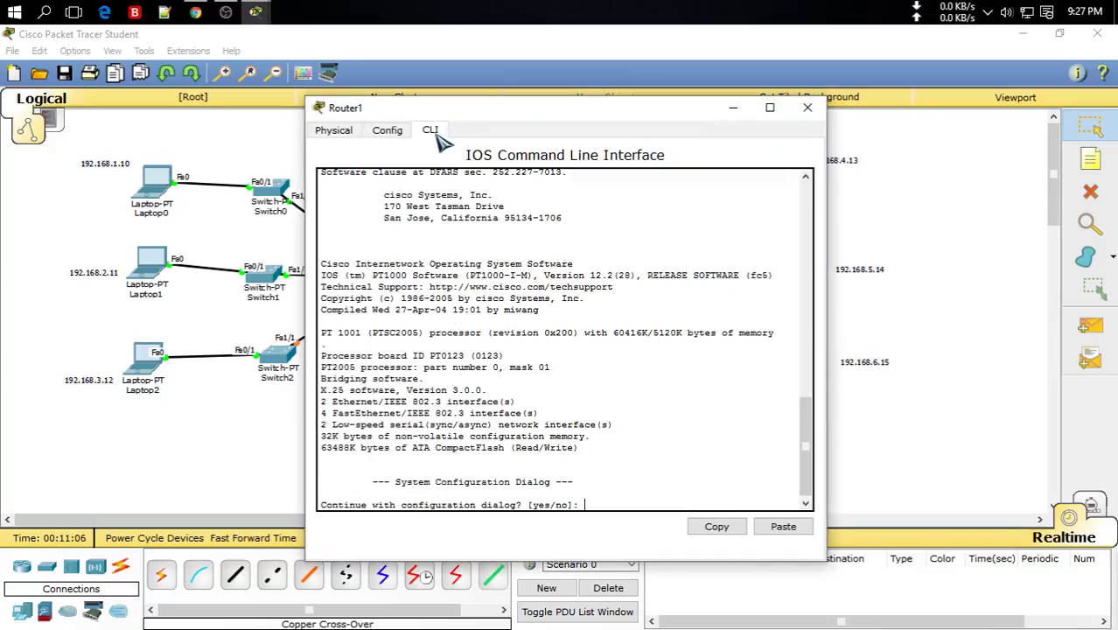
{"action": "left_click_drag", "start_coordinate": [523, 112], "coordinate": [849, 74]}
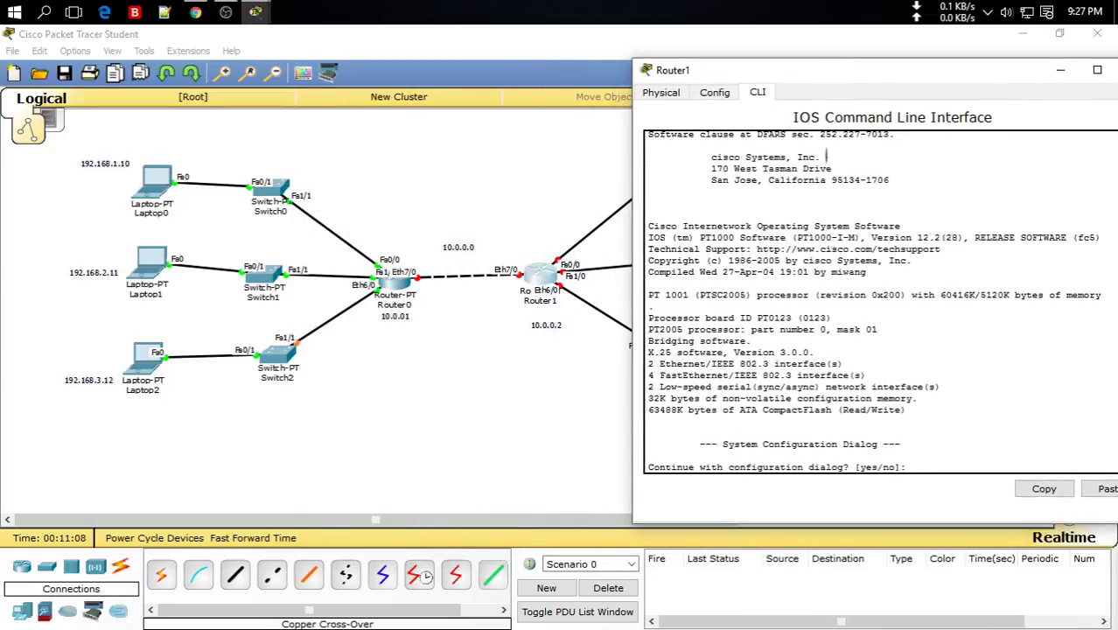
{"action": "left_click_drag", "start_coordinate": [917, 79], "coordinate": [319, 50]}
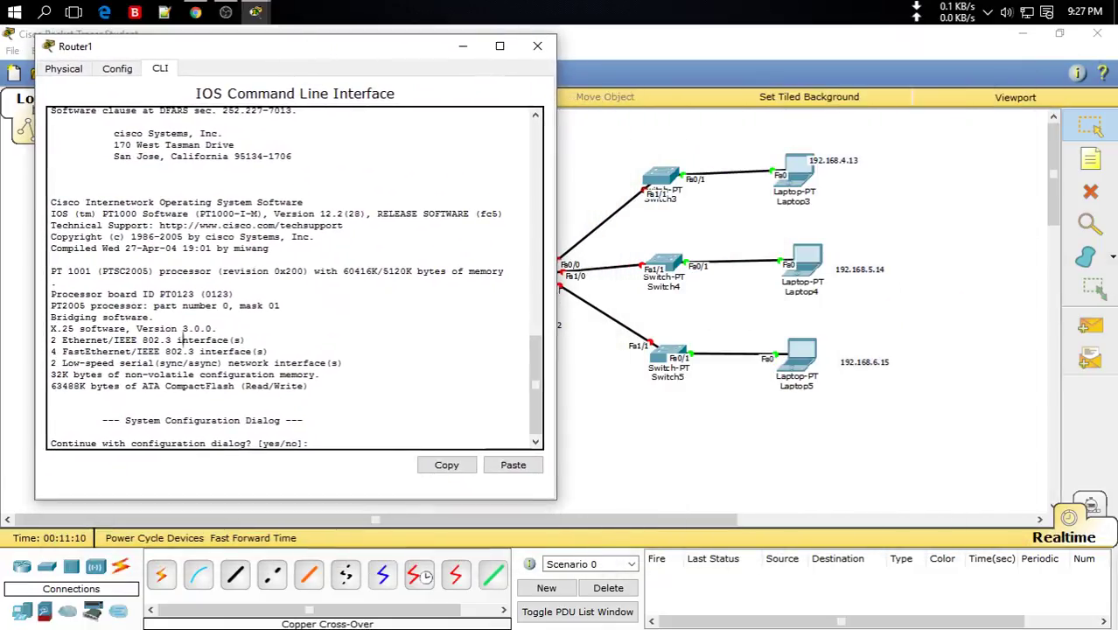
Decline Router1's initial configuration dialog and enter global configuration mode with en and conf t.
{"action": "type", "text": "no"}
{"action": "key", "text": "Return"}
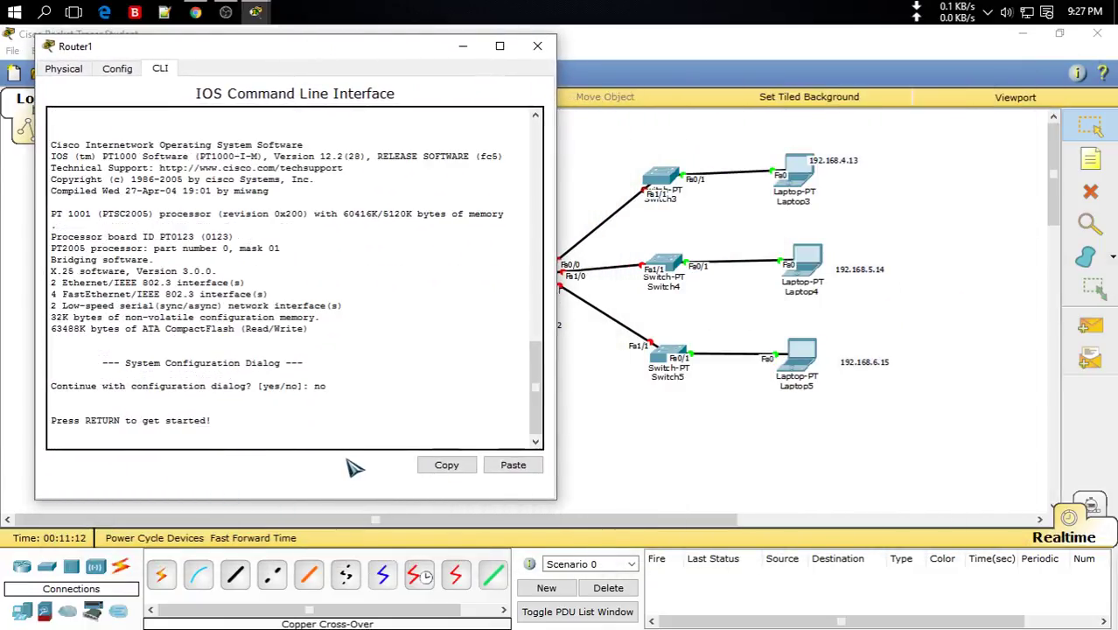
{"action": "key", "text": "Return"}
{"action": "type", "text": "en"}
{"action": "key", "text": "Return"}
{"action": "type", "text": "conf t"}
{"action": "key", "text": "Return"}
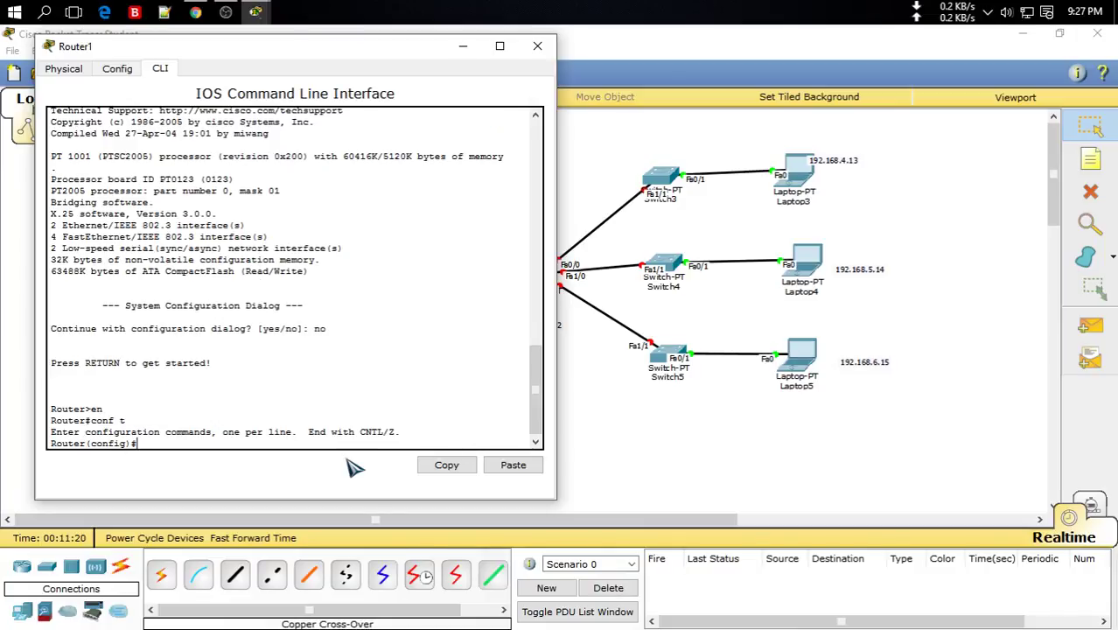
Give Router1's FastEthernet0/0 192.168.4.1 255.255.255.0 and bring it up.
{"action": "type", "text": "int "}
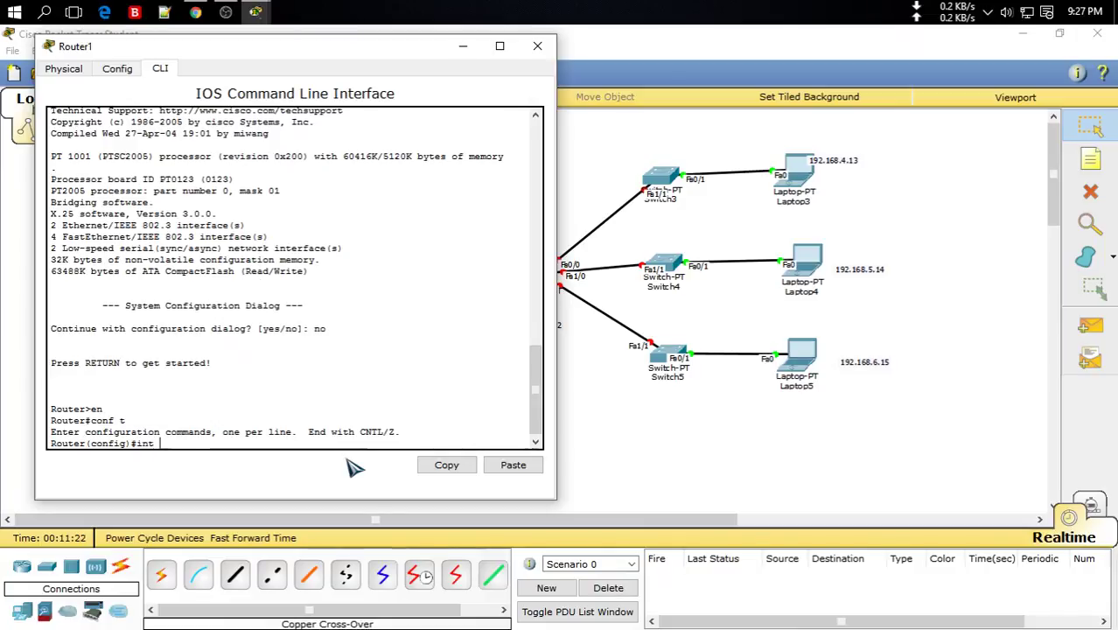
{"action": "type", "text": "f 0/0"}
{"action": "key", "text": "Return"}
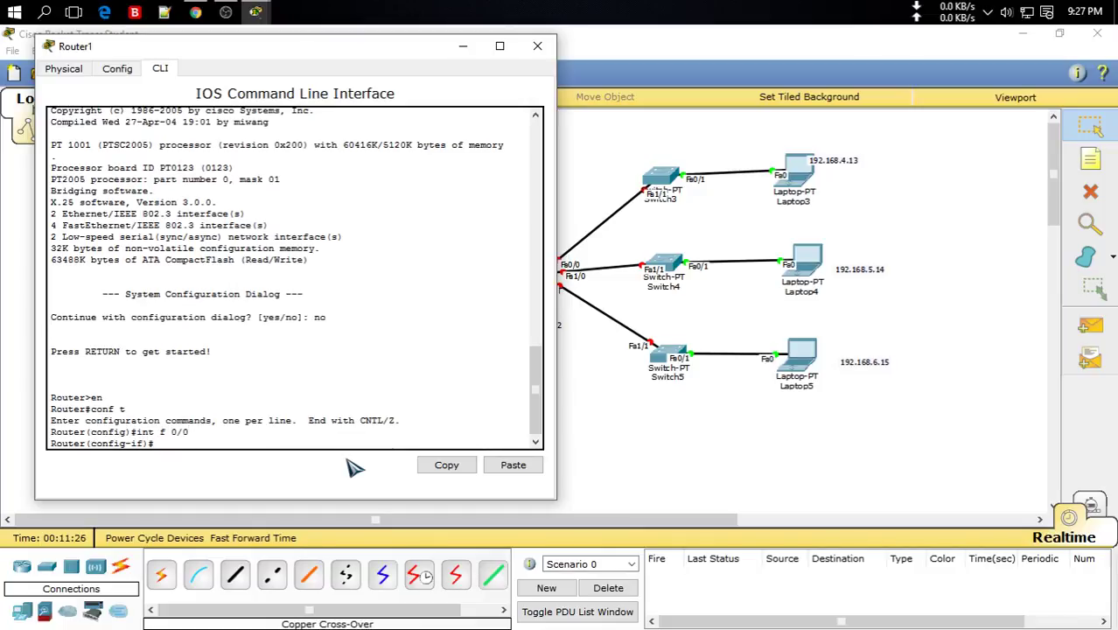
{"action": "type", "text": "ip add 192.168."}
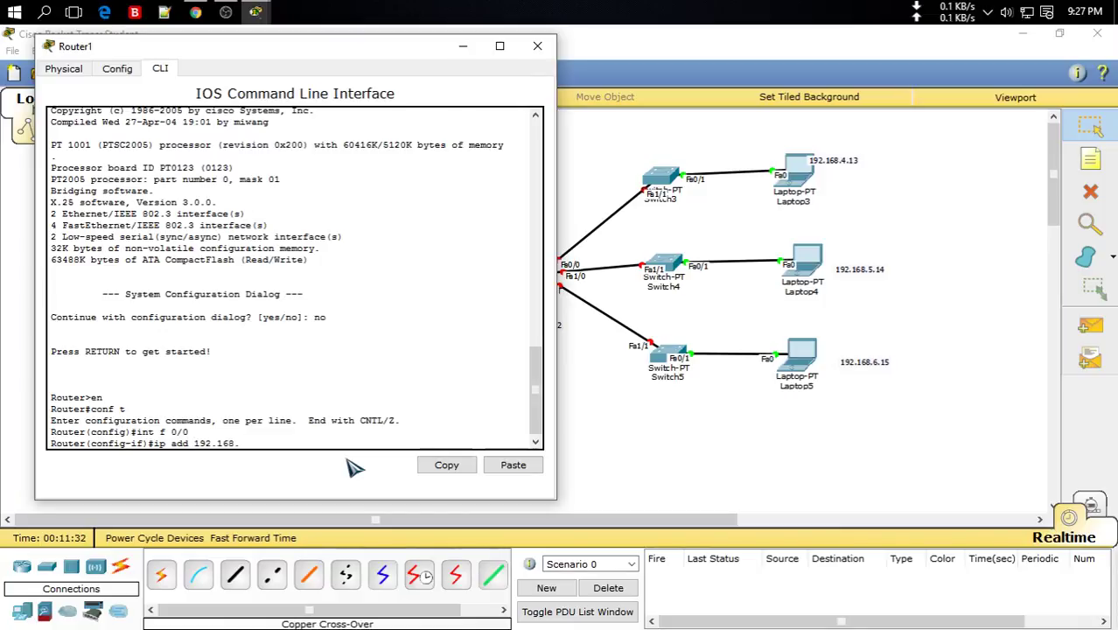
{"action": "type", "text": "4.1 255.255.255.0"}
{"action": "key", "text": "Return"}
{"action": "type", "text": "no sh"}
{"action": "key", "text": "Return"}
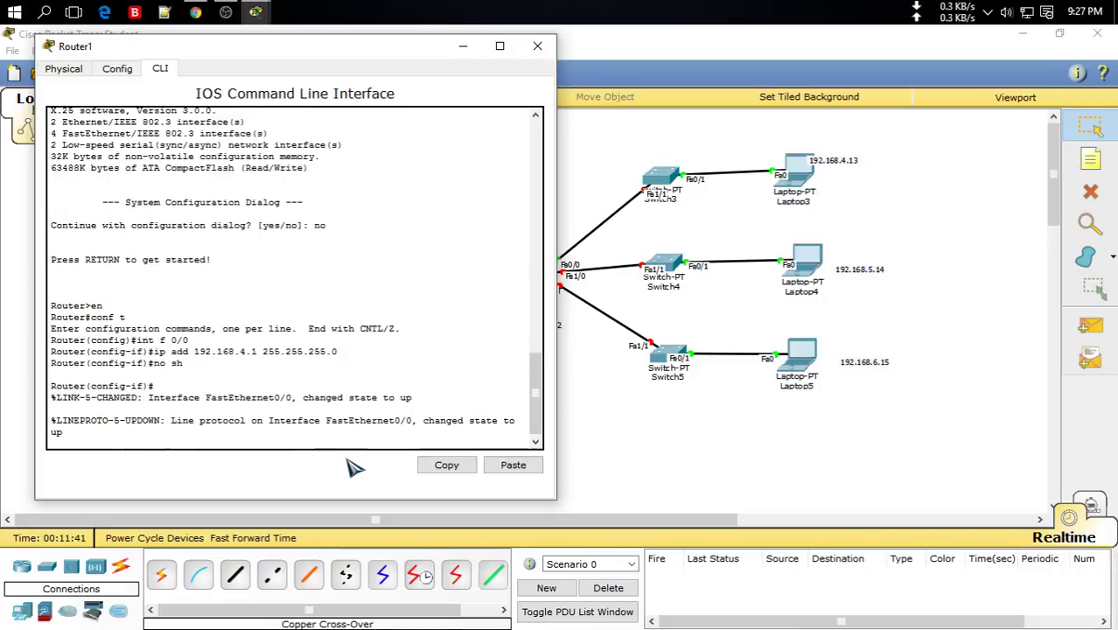
{"action": "type", "text": "exit"}
{"action": "key", "text": "Return"}
Give Router1's FastEthernet1/0 192.168.5.1 255.255.255.0 and bring it up.
{"action": "type", "text": "int "}
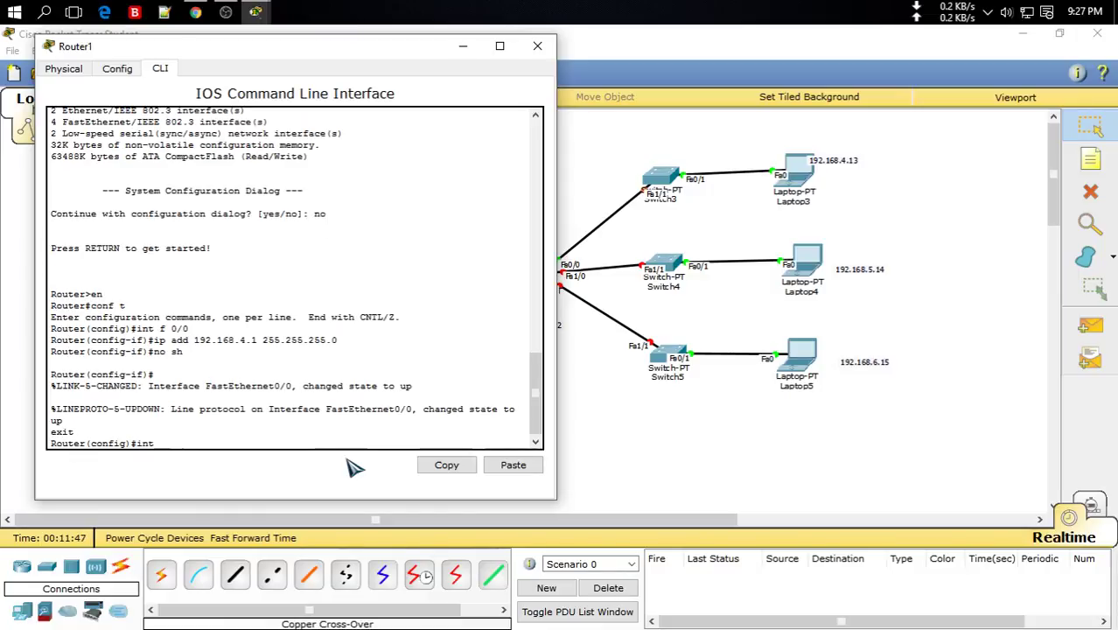
{"action": "type", "text": "f 1/0"}
{"action": "key", "text": "Return"}
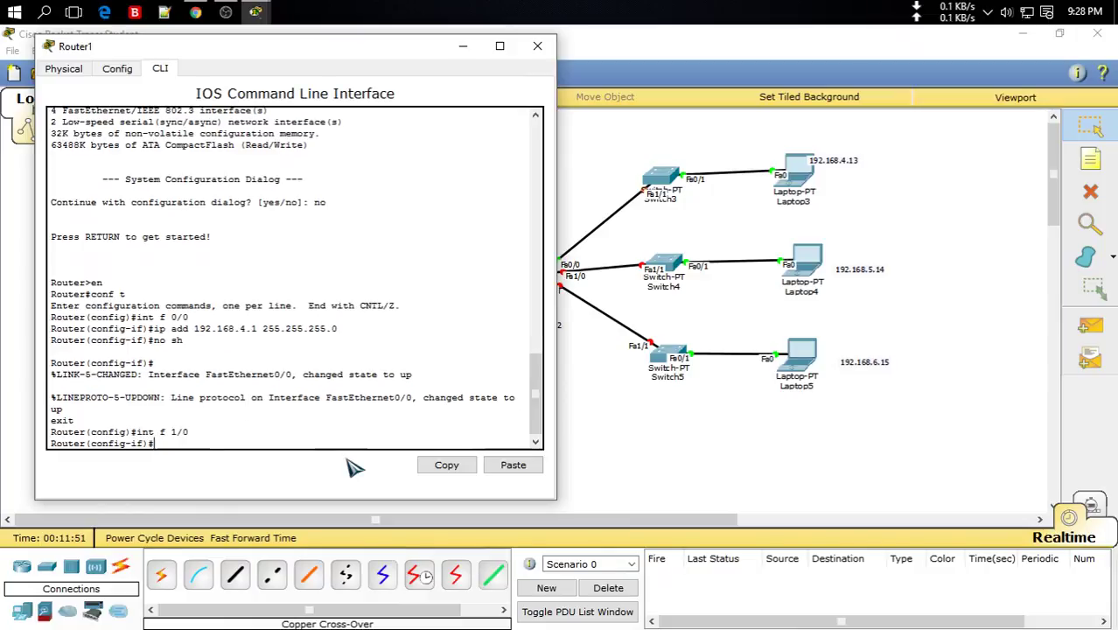
{"action": "type", "text": "ip add 192.168"}
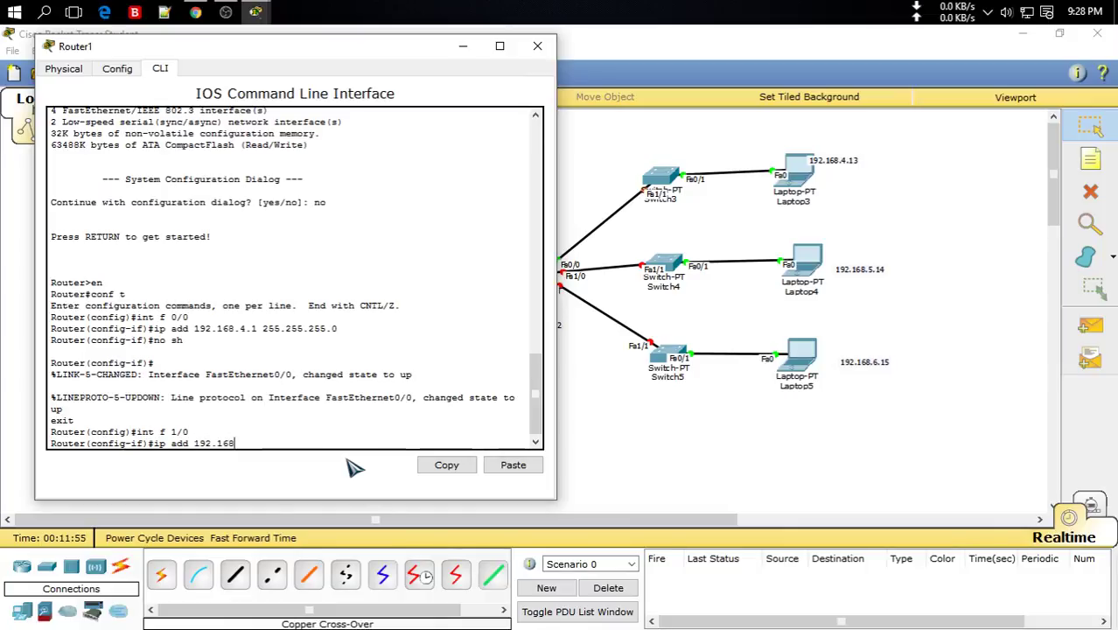
{"action": "type", "text": ".5.1 255.255.255.0"}
{"action": "key", "text": "Return"}
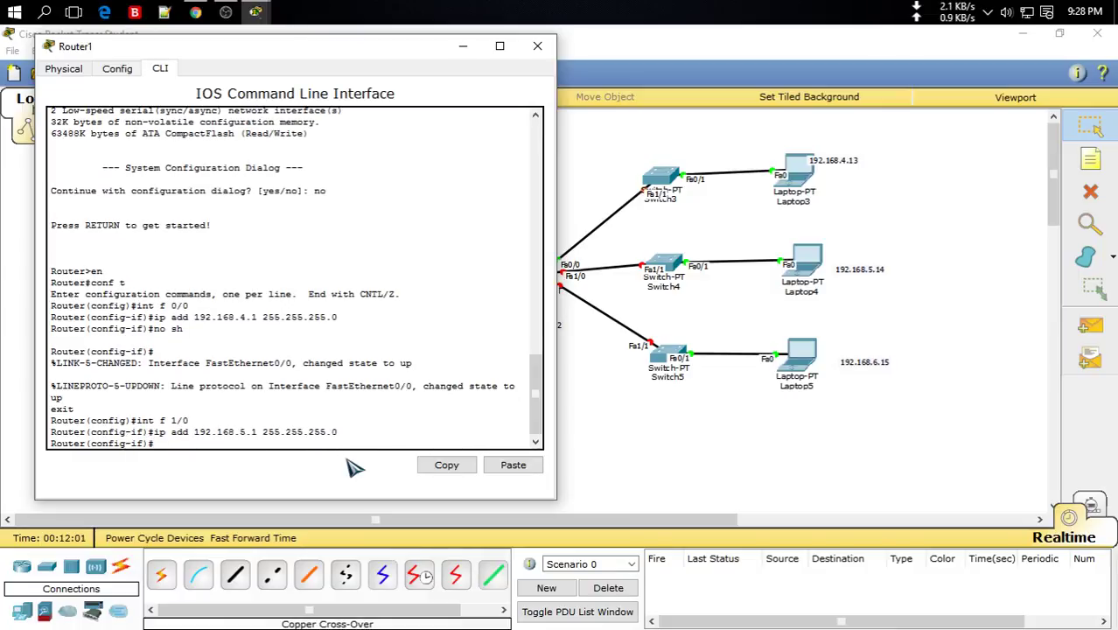
{"action": "type", "text": "no sh"}
{"action": "key", "text": "Return"}
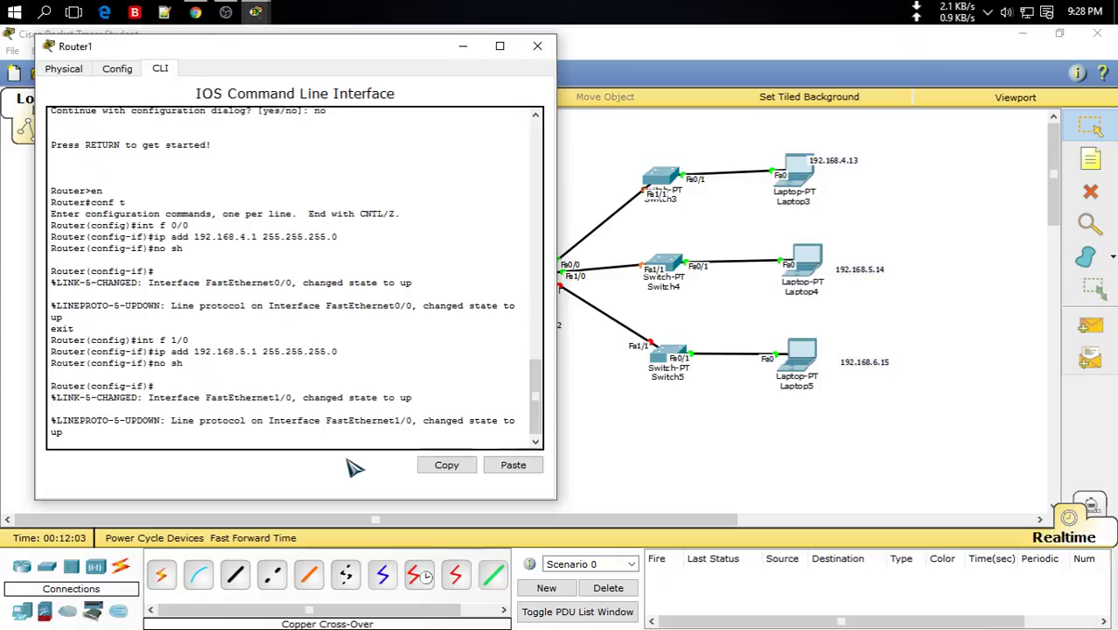
{"action": "type", "text": "exit"}
{"action": "key", "text": "Return"}
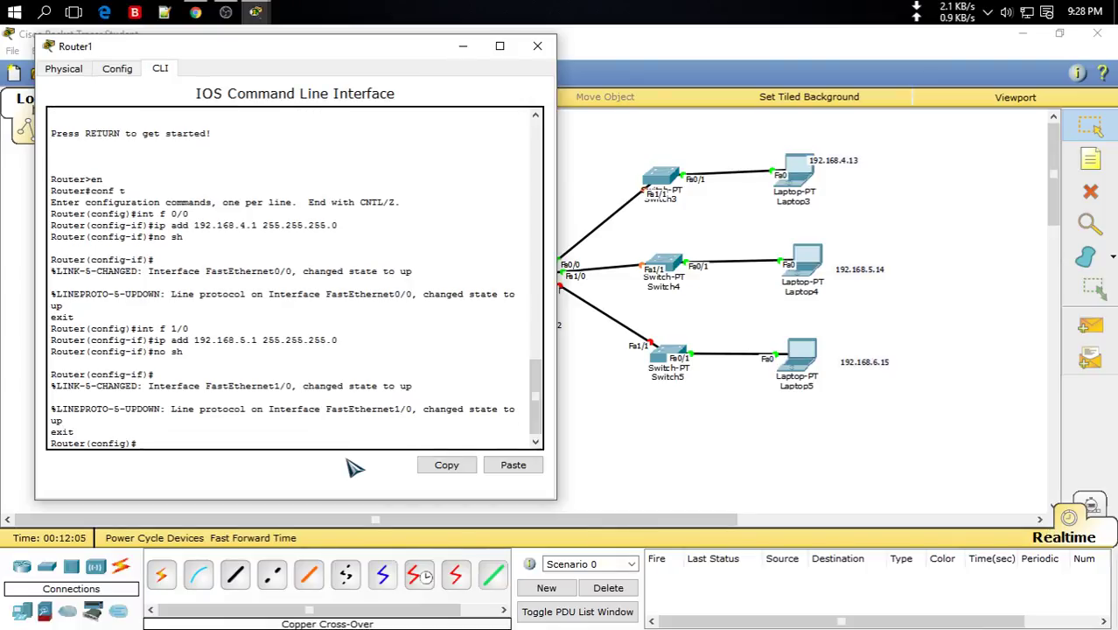
Give Router1's Ethernet6/0 192.168.6.1 255.255.255.0 and bring it up.
{"action": "type", "text": "int"}
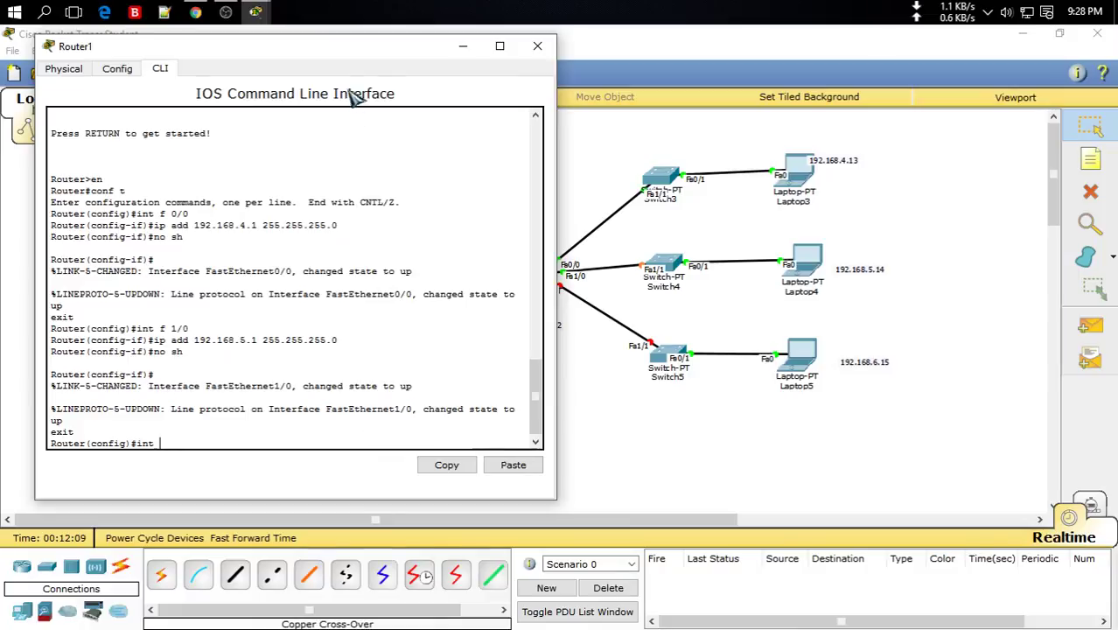
{"action": "left_click_drag", "start_coordinate": [332, 35], "coordinate": [333, 36]}
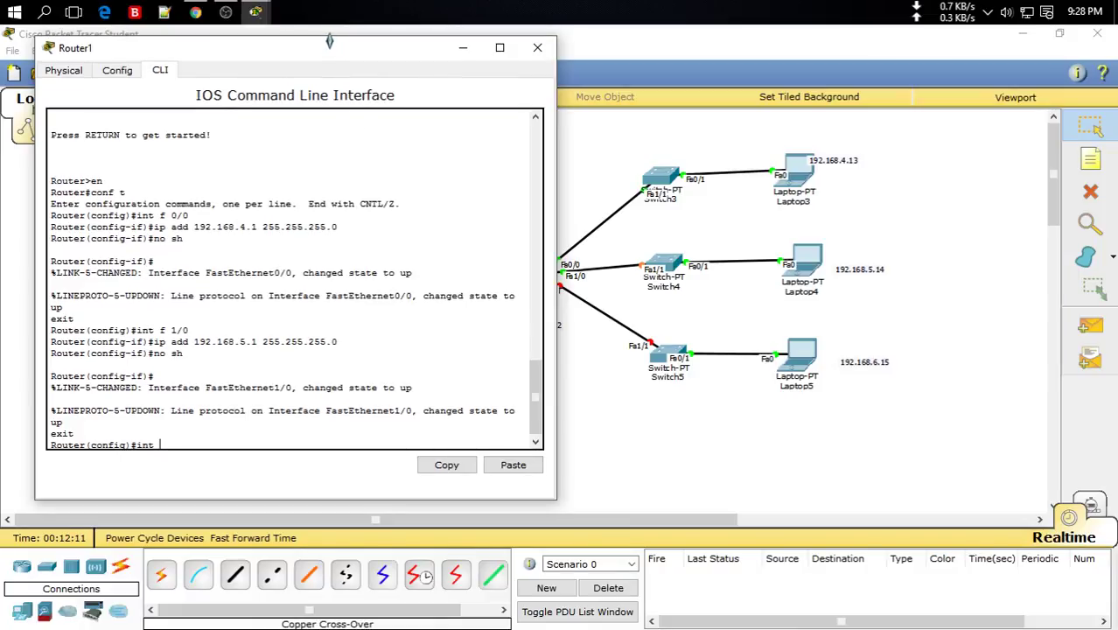
{"action": "left_click_drag", "start_coordinate": [182, 42], "coordinate": [101, 42]}
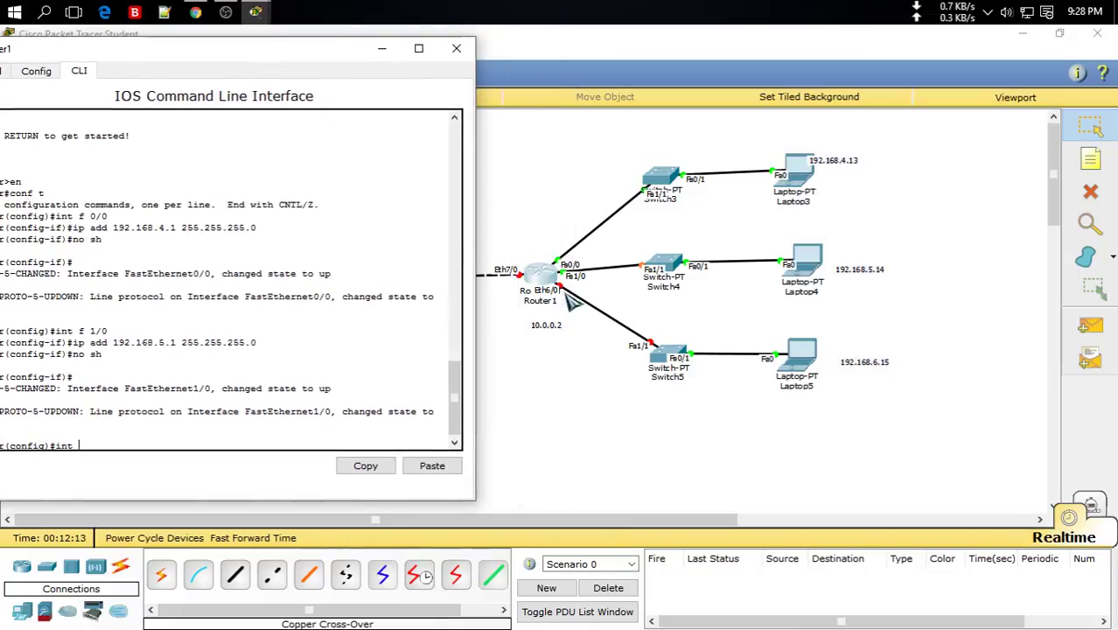
{"action": "left_click_drag", "start_coordinate": [246, 48], "coordinate": [356, 78]}
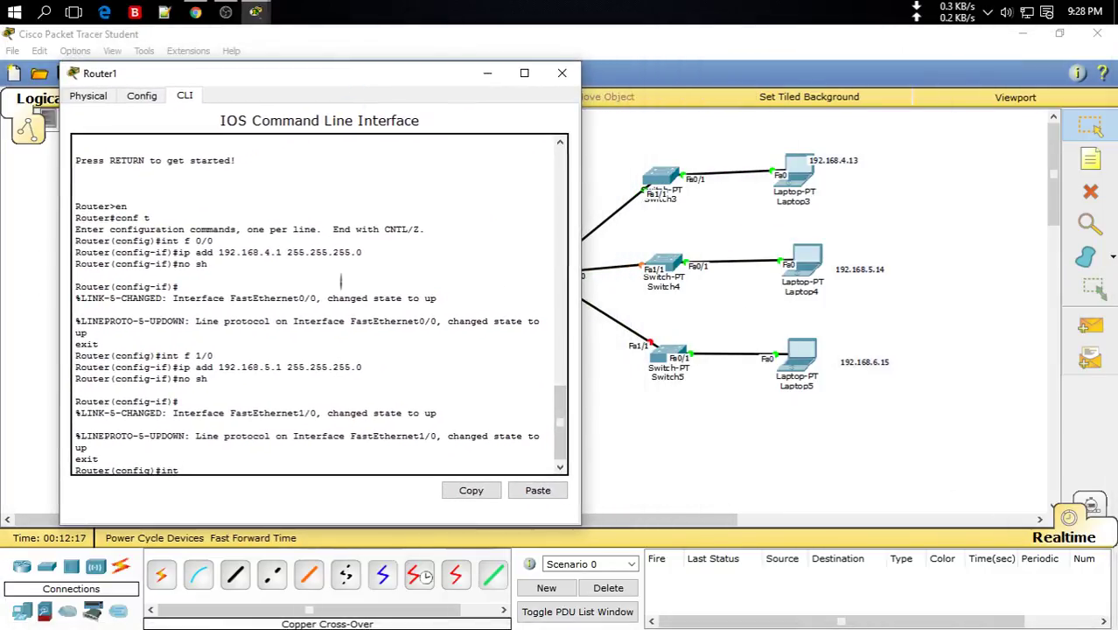
{"action": "type", "text": "eth "}
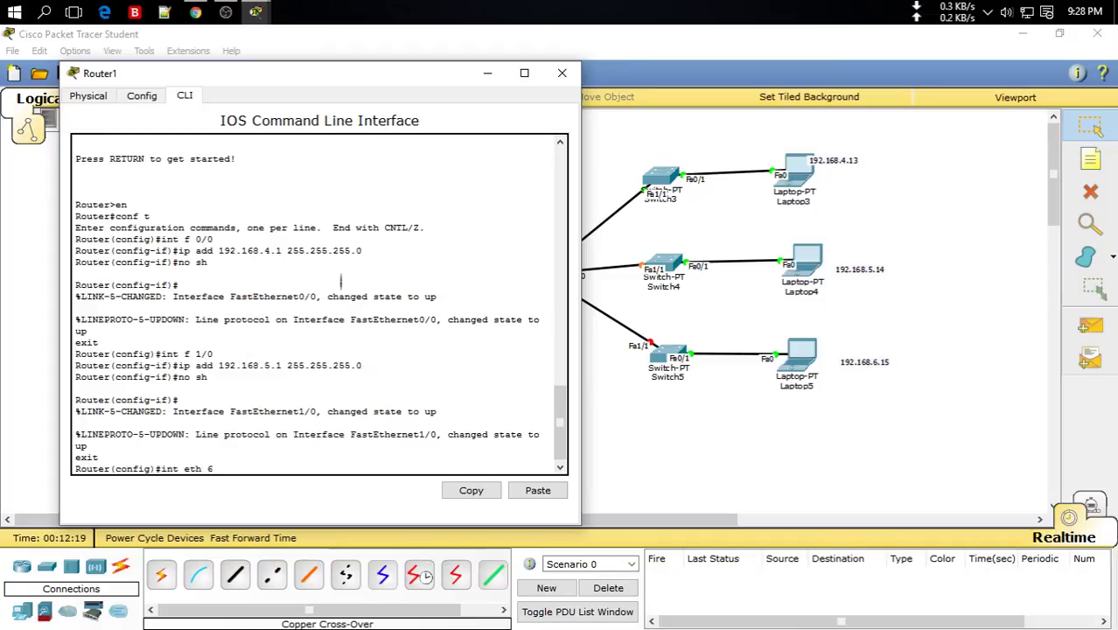
{"action": "type", "text": "6/0"}
{"action": "key", "text": "Return"}
{"action": "type", "text": "ip add 1"}
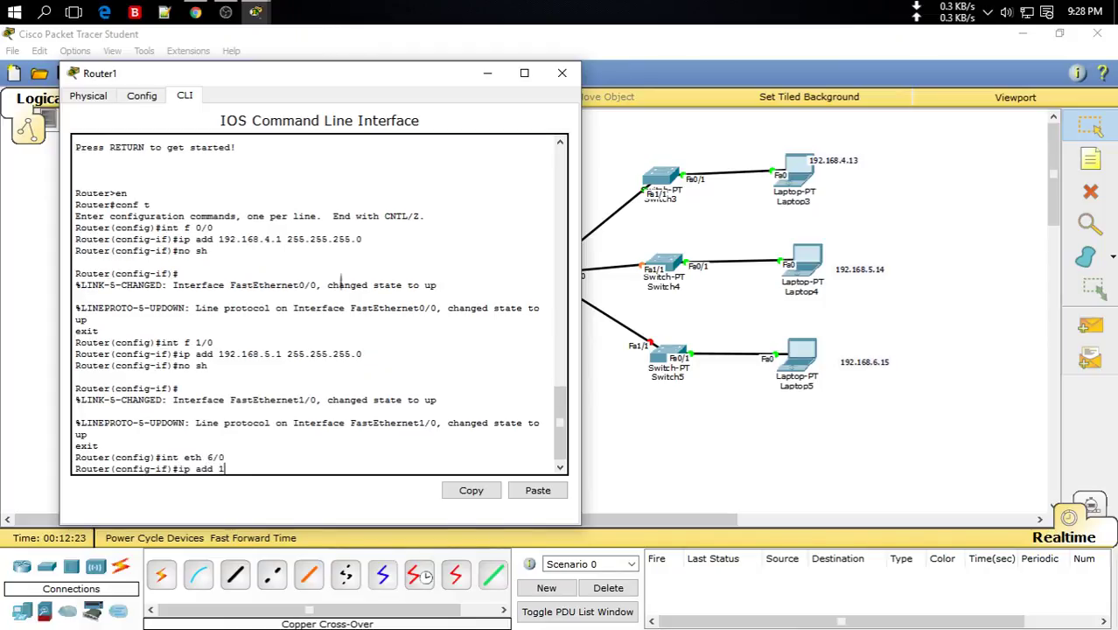
{"action": "type", "text": "92.168.6.1 255.255.2"}
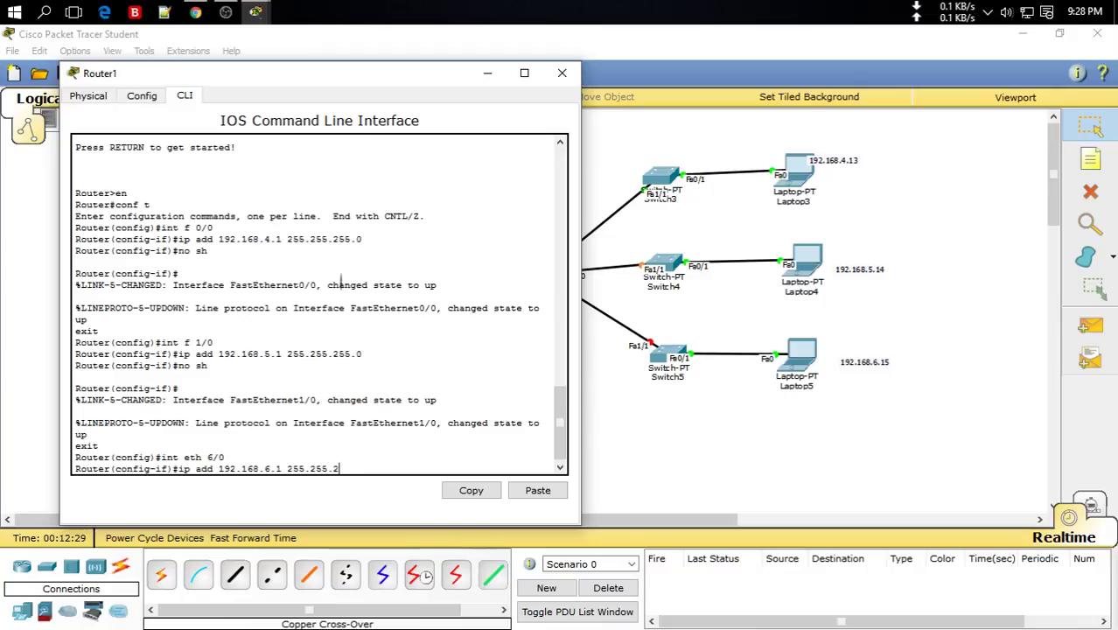
{"action": "type", "text": "55.0"}
{"action": "key", "text": "Return"}
{"action": "type", "text": "no sh"}
{"action": "key", "text": "Return"}
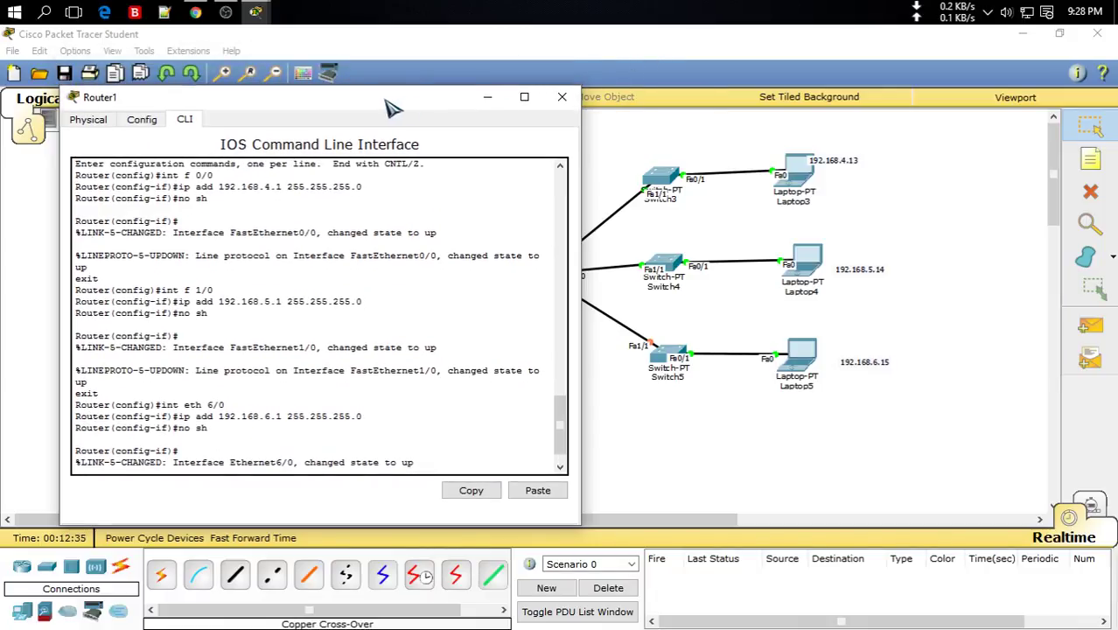
{"action": "left_click_drag", "start_coordinate": [406, 80], "coordinate": [735, 57]}
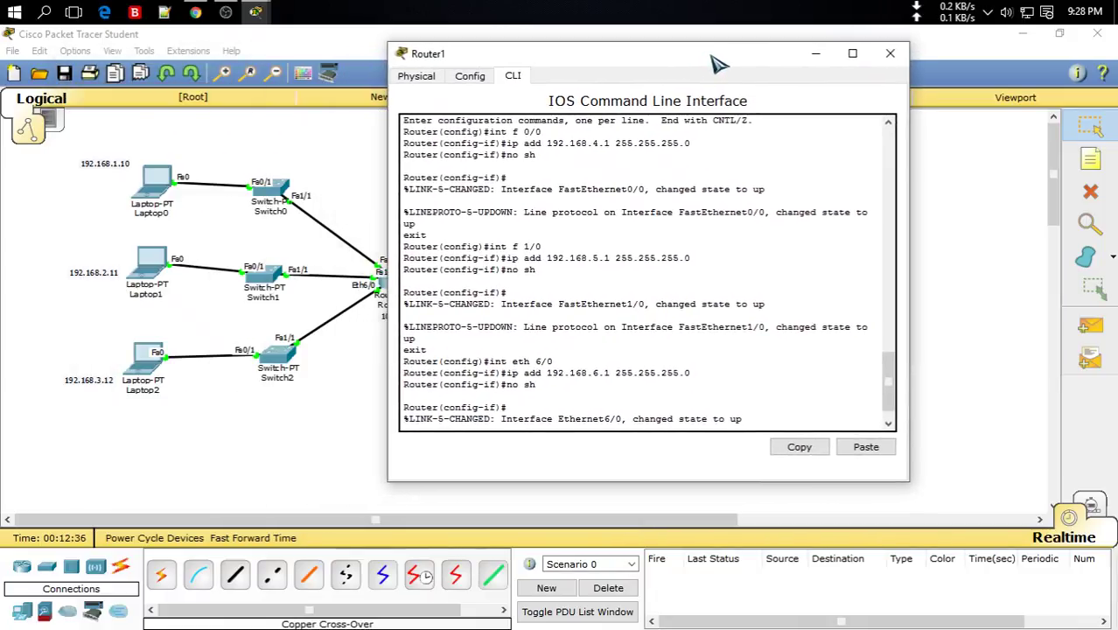
Close Router1's console, move the 10.0.0.2 label under Router1, and open Router0's CLI.
{"action": "left_click", "coordinate": [888, 55]}
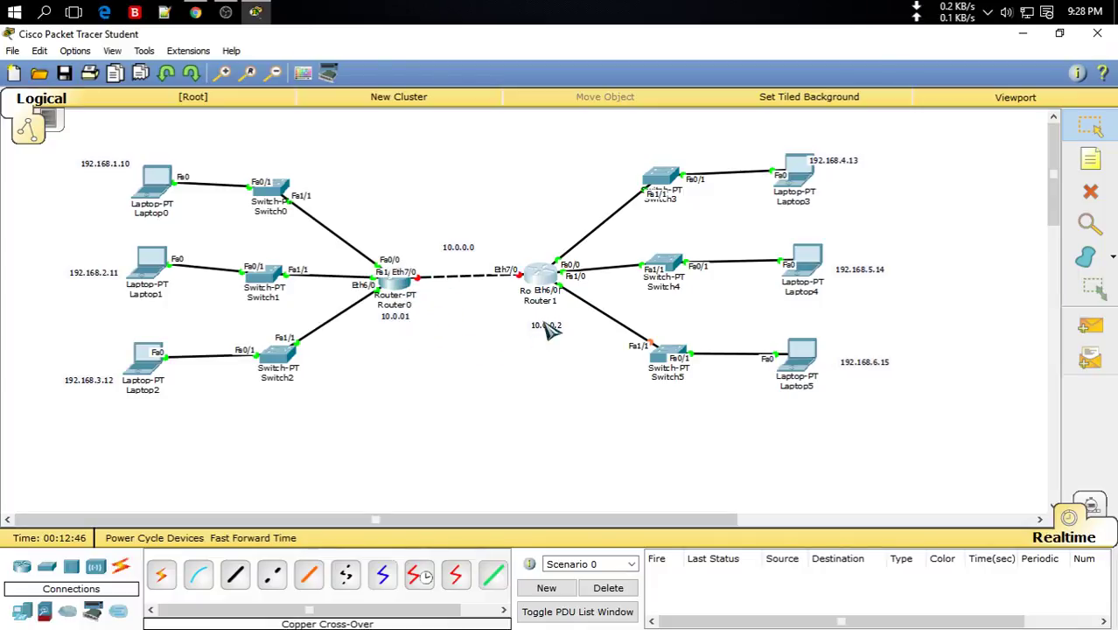
{"action": "left_click_drag", "start_coordinate": [554, 336], "coordinate": [545, 319]}
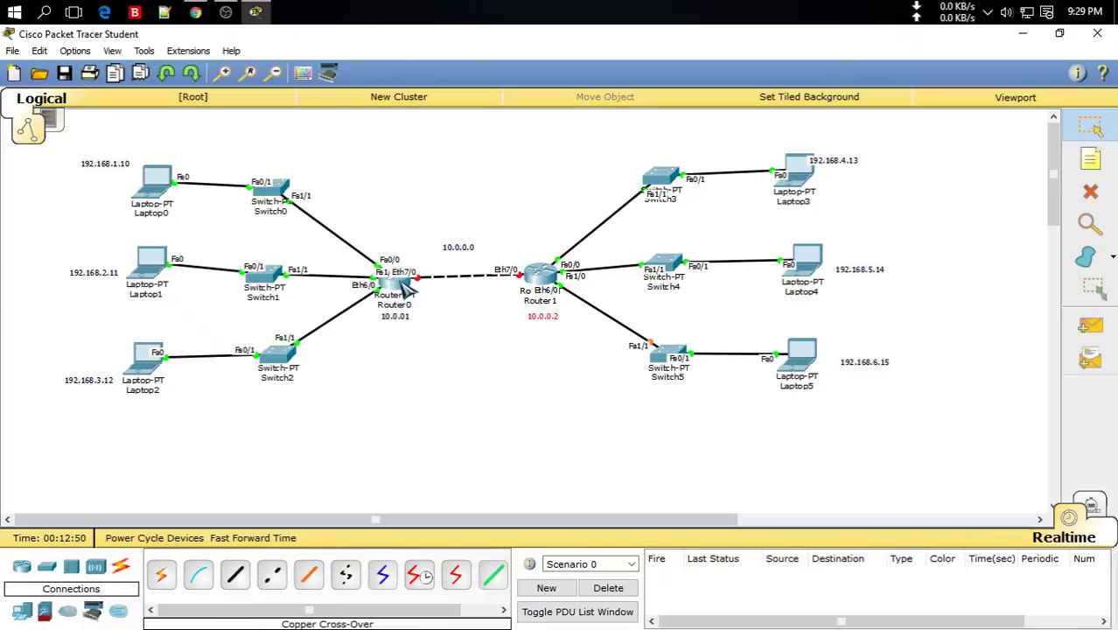
{"action": "left_click", "coordinate": [405, 286]}
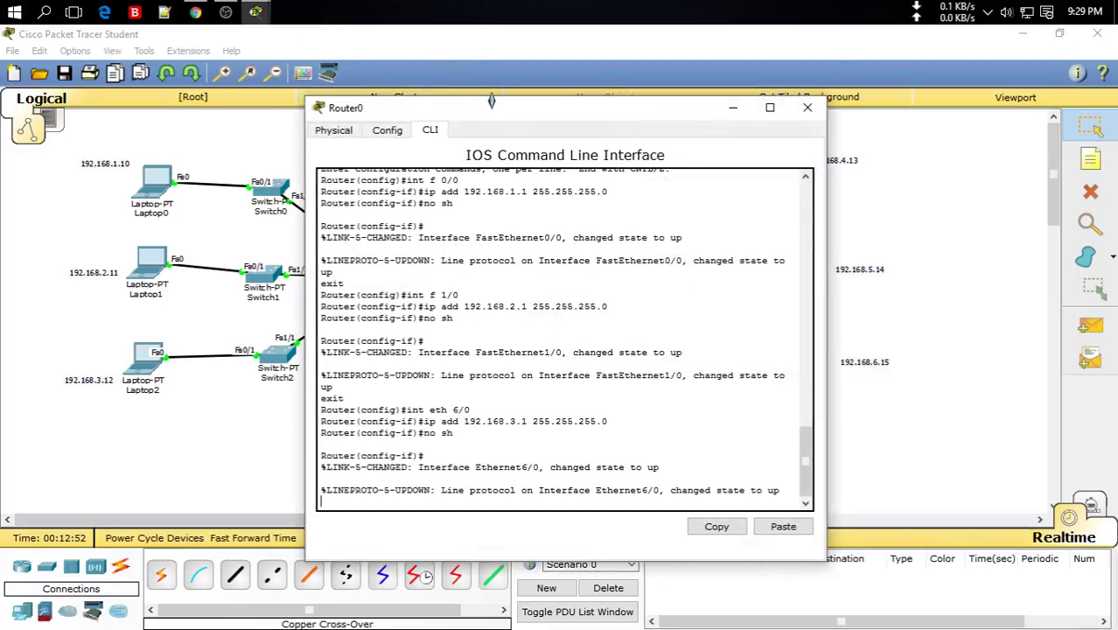
{"action": "left_click_drag", "start_coordinate": [491, 101], "coordinate": [738, 56]}
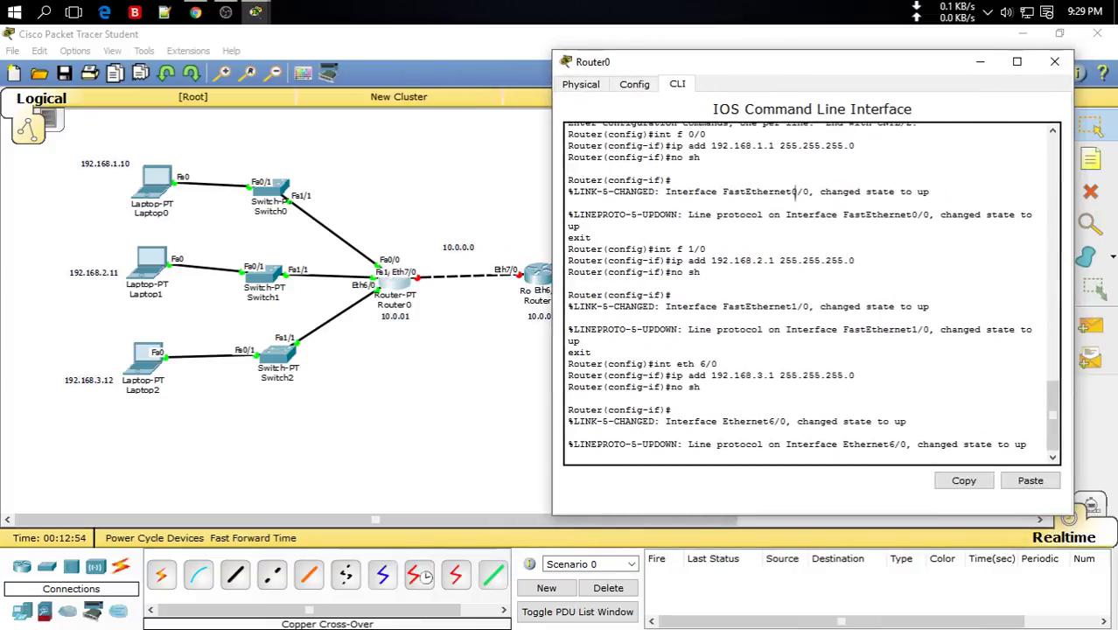
Assign 10.0.0.1 255.0.0.0 to Router0's Ethernet7/0 and enable it.
{"action": "key", "text": "Return"}
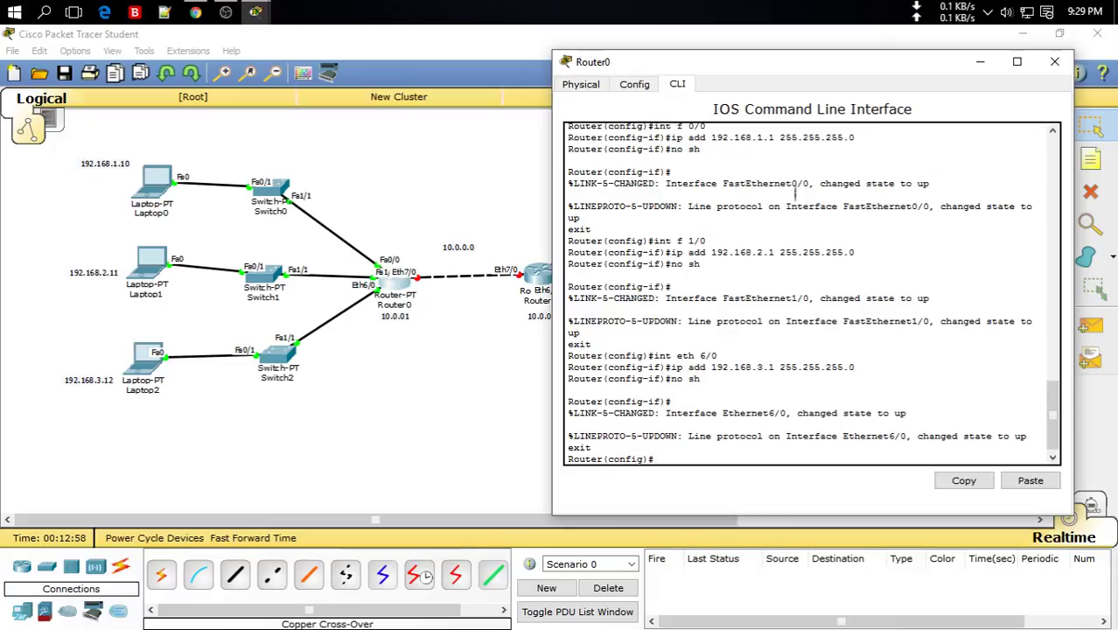
{"action": "type", "text": "int eth 7/0"}
{"action": "key", "text": "Return"}
{"action": "type", "text": "ip add"}
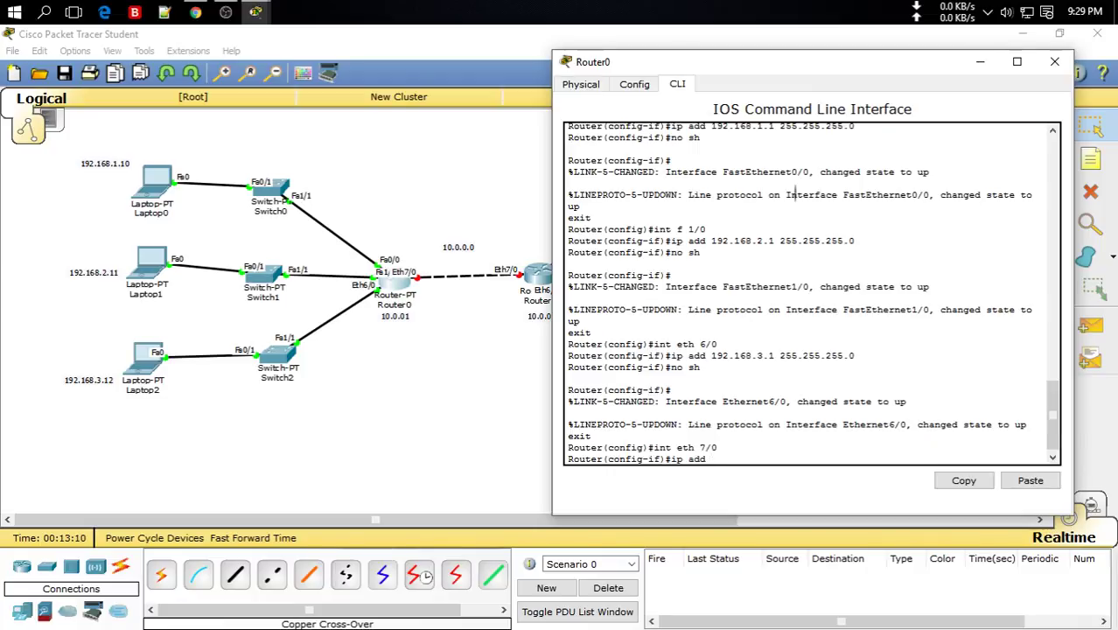
{"action": "type", "text": " 10.0.0.1 255.0.0.0"}
{"action": "key", "text": "Return"}
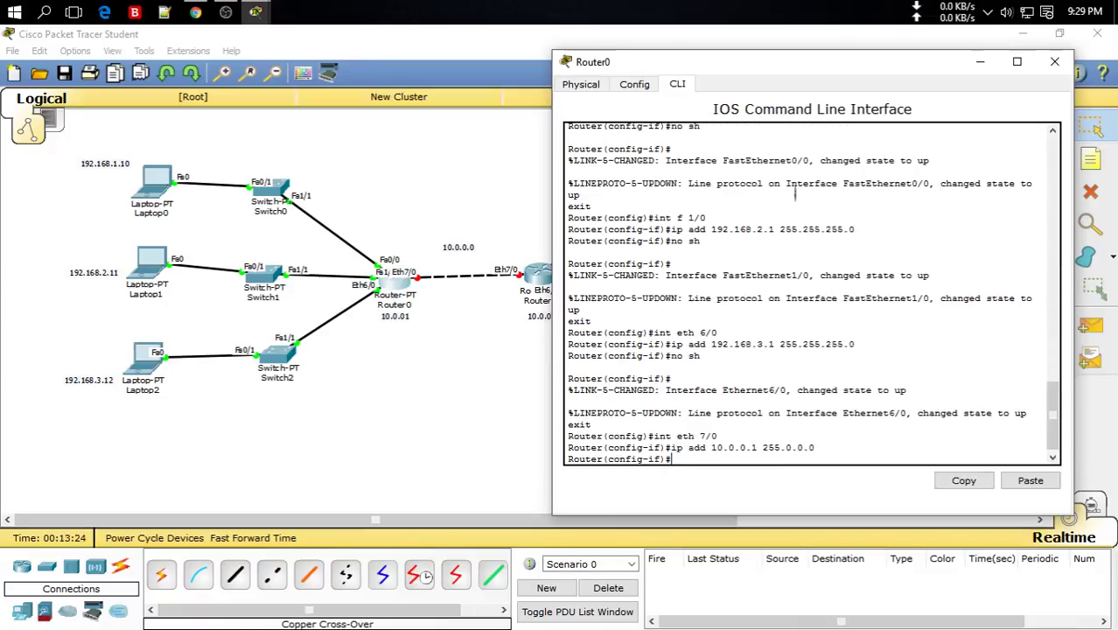
{"action": "type", "text": "no sh"}
{"action": "key", "text": "Return"}
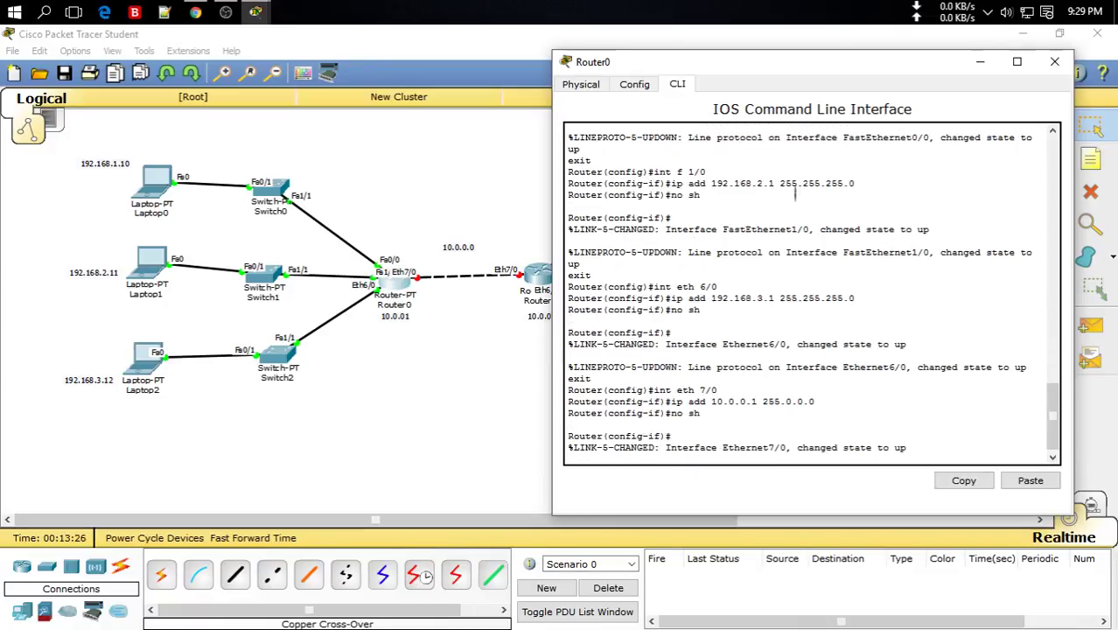
Close Router0's window, open Router1's CLI, exit interface mode, and nudge Router1 right.
{"action": "left_click", "coordinate": [1067, 65]}
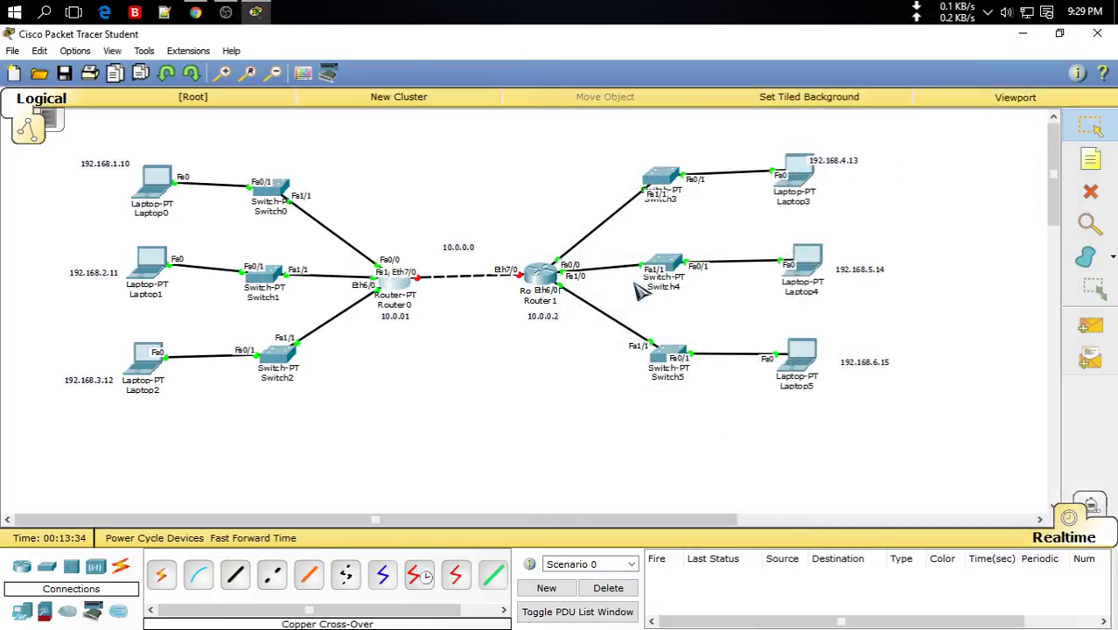
{"action": "left_click", "coordinate": [541, 276]}
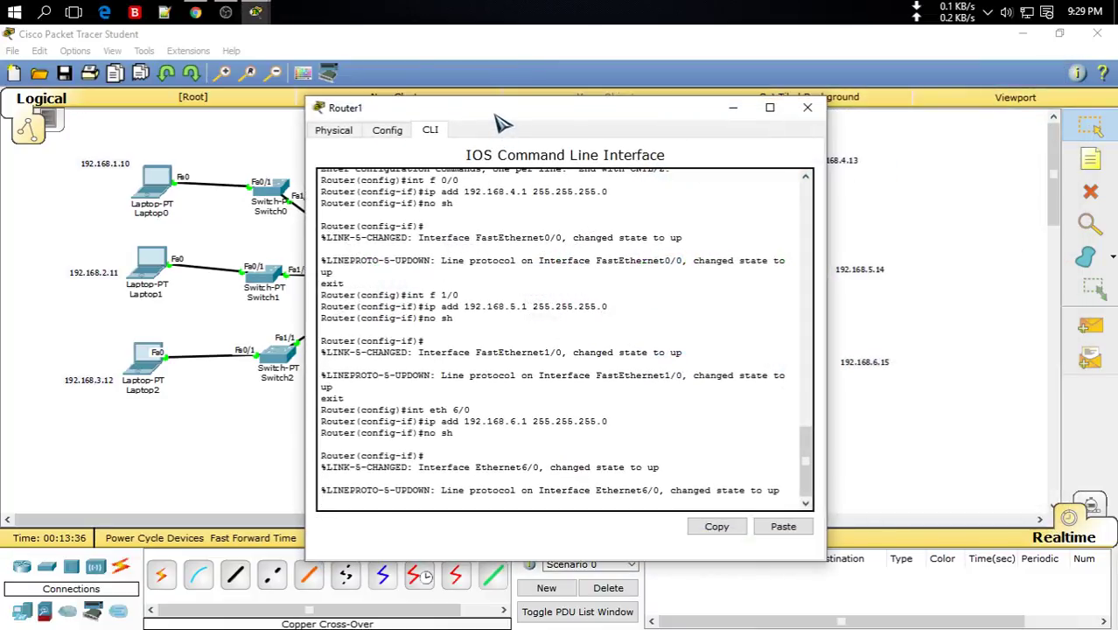
{"action": "left_click_drag", "start_coordinate": [503, 123], "coordinate": [790, 53]}
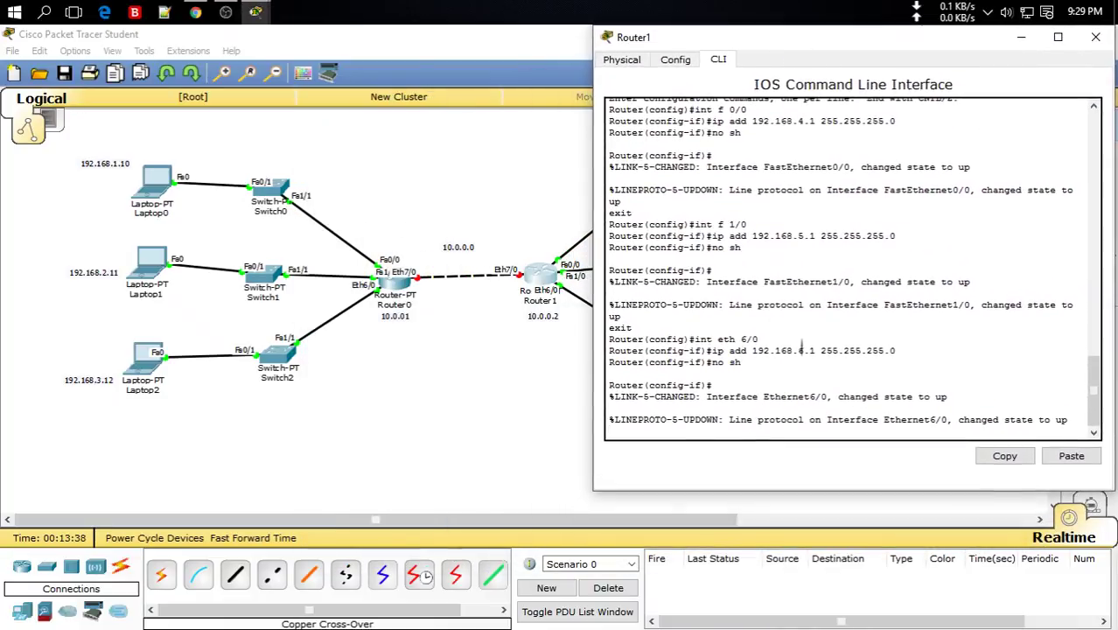
{"action": "type", "text": "exit"}
{"action": "key", "text": "Return"}
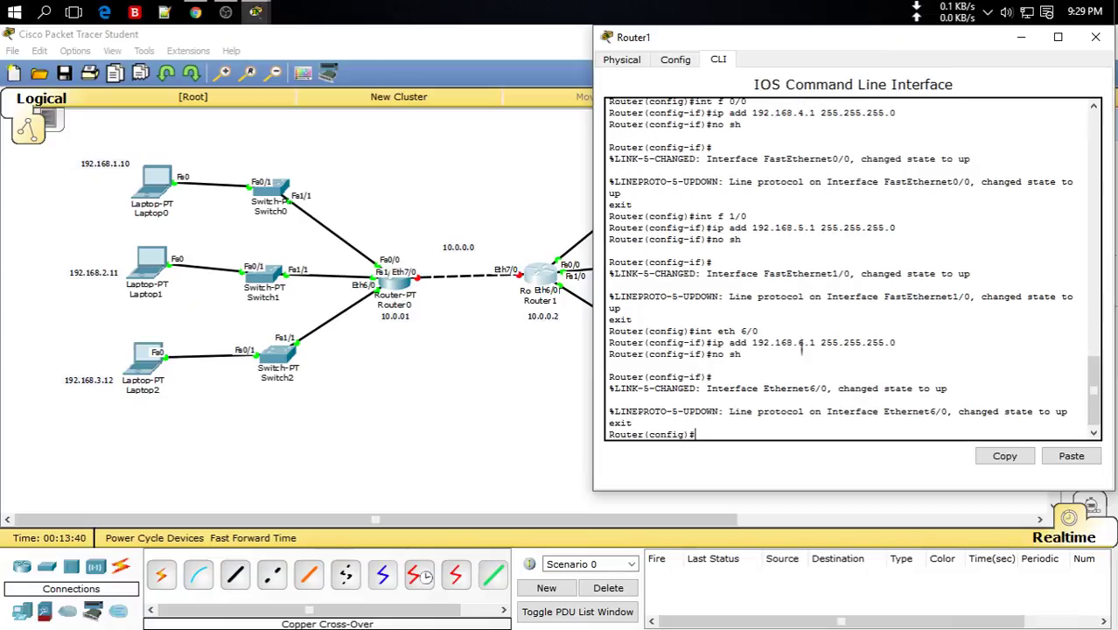
{"action": "left_click_drag", "start_coordinate": [939, 44], "coordinate": [343, 43]}
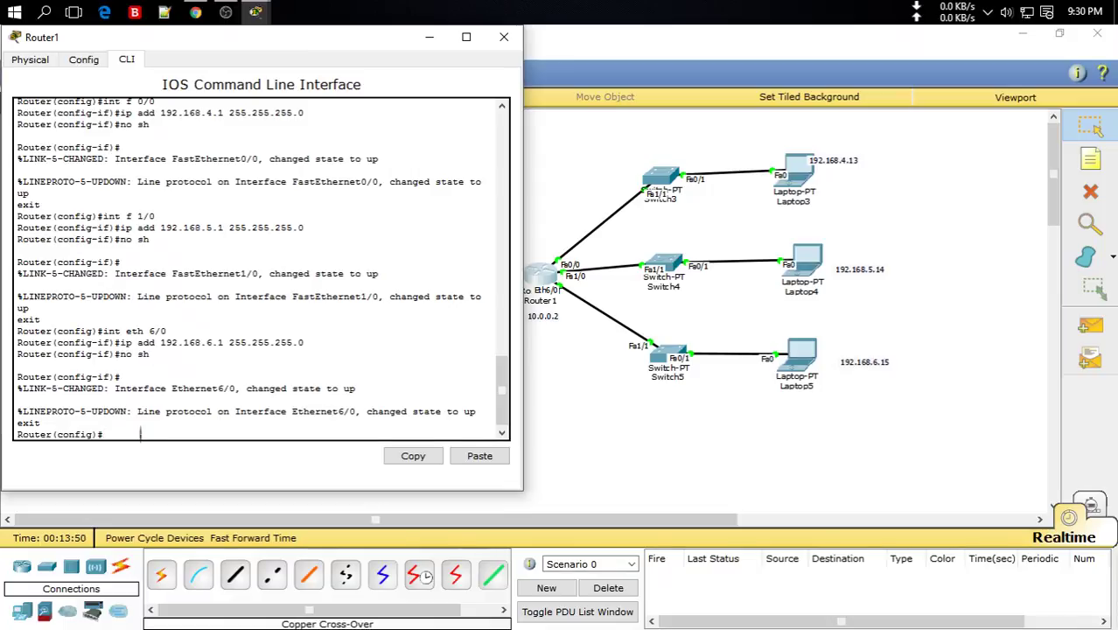
{"action": "type", "text": "int eth"}
{"action": "left_click_drag", "start_coordinate": [306, 39], "coordinate": [249, 42]}
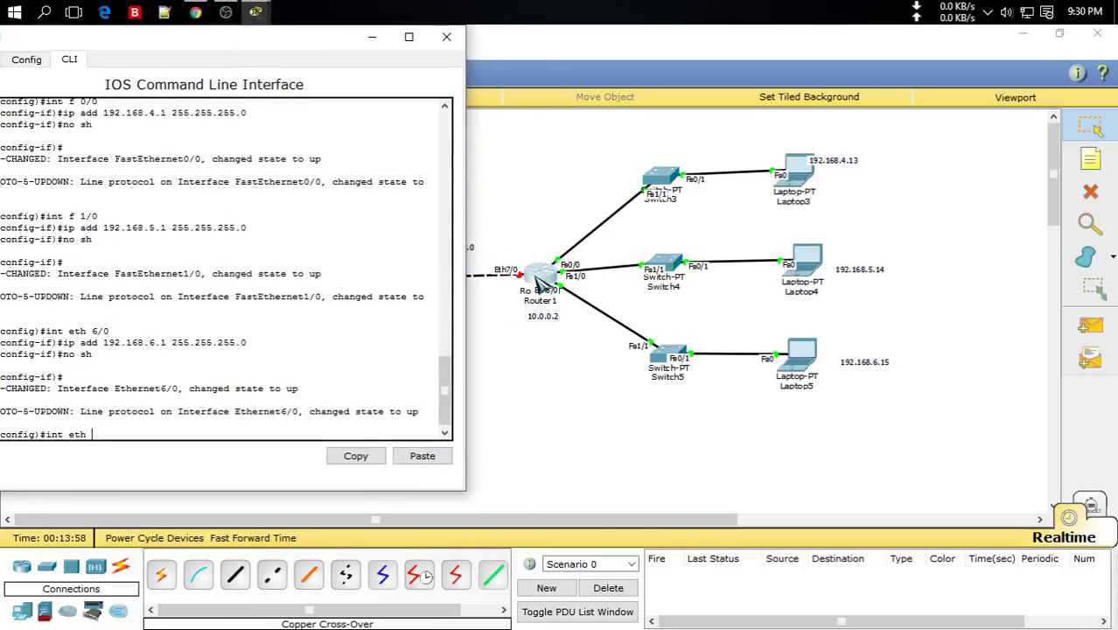
{"action": "left_click_drag", "start_coordinate": [541, 277], "coordinate": [578, 285]}
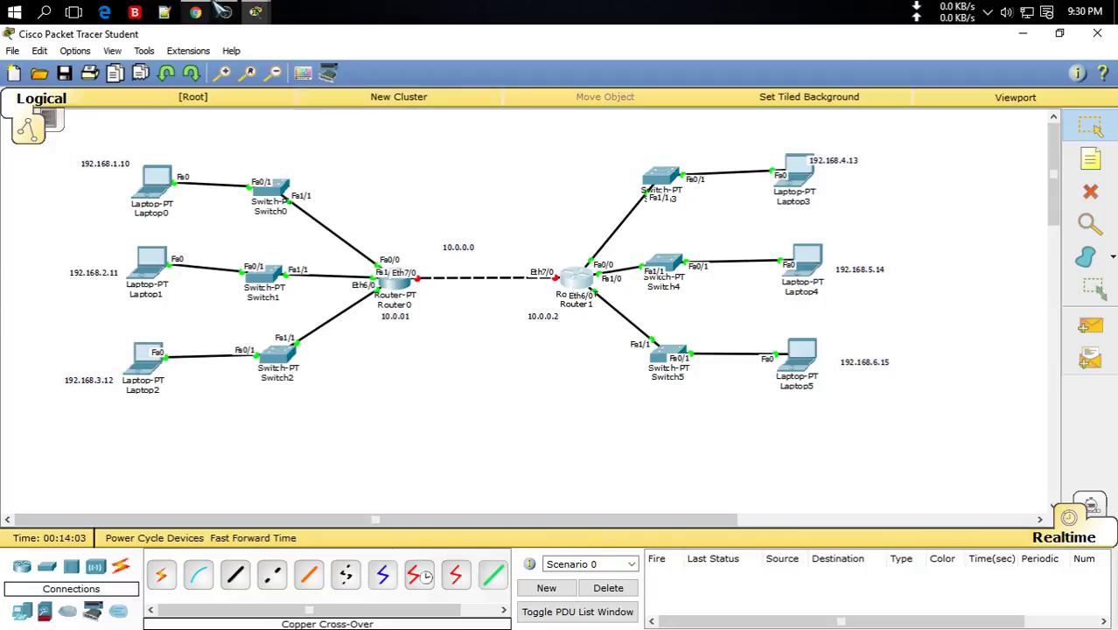
{"action": "mouse_move", "coordinate": [267, 9]}
{"action": "left_click", "coordinate": [304, 88]}
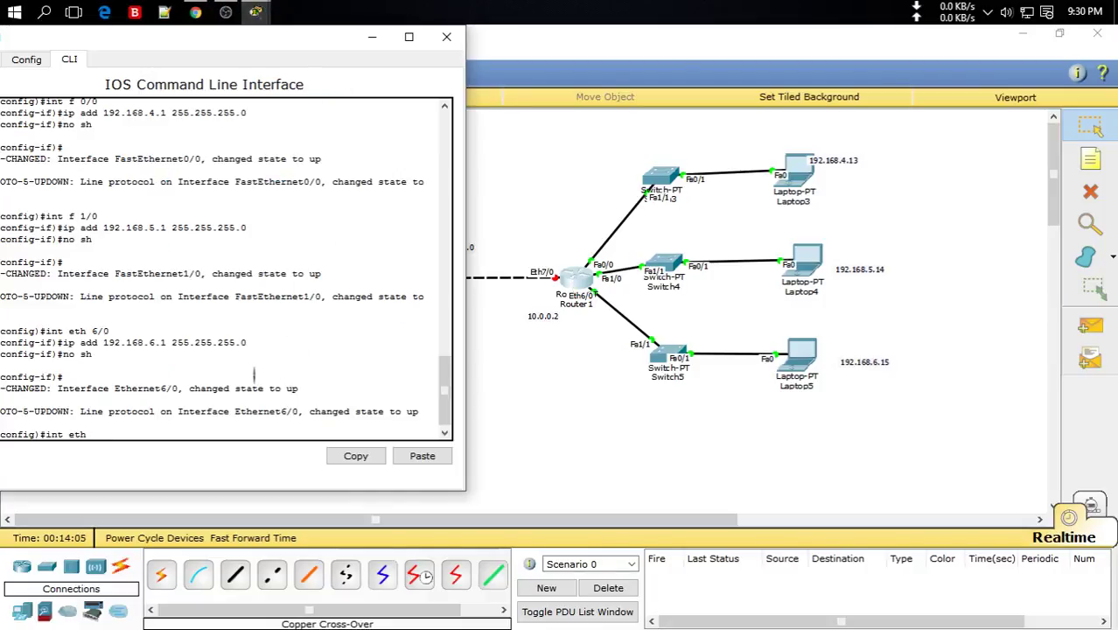
Assign 10.0.0.2 255.0.0.0 to Router1's Ethernet7/0 and bring it up.
{"action": "type", "text": "int eth 7/0"}
{"action": "key", "text": "Return"}
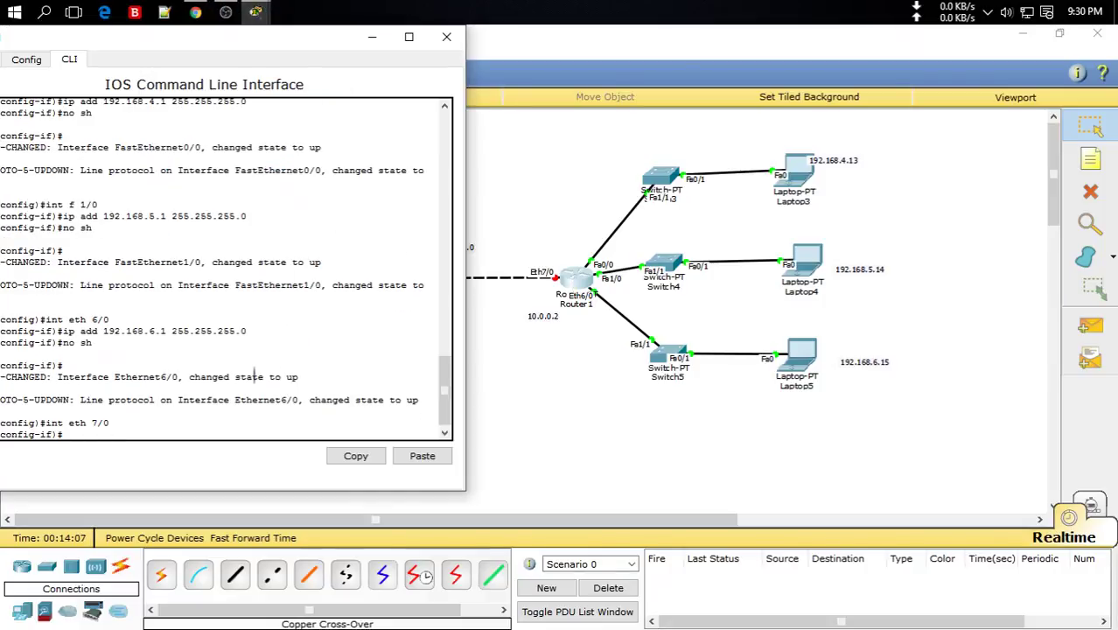
{"action": "type", "text": "ip add 10.0.0.2 255."}
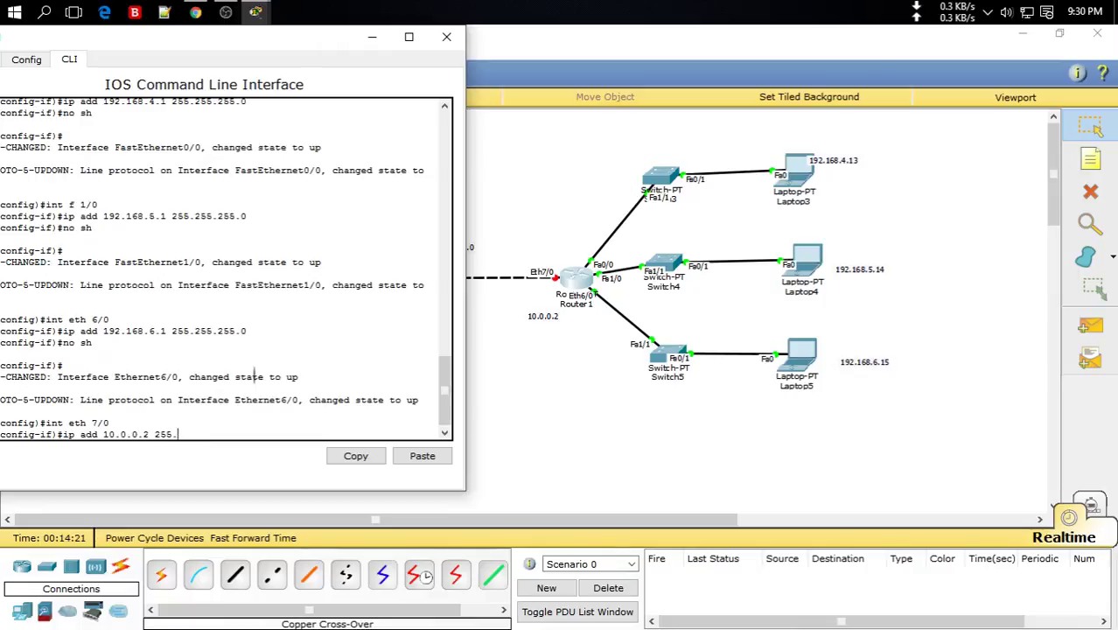
{"action": "type", "text": "255.0.0.0"}
{"action": "key", "text": "Return"}
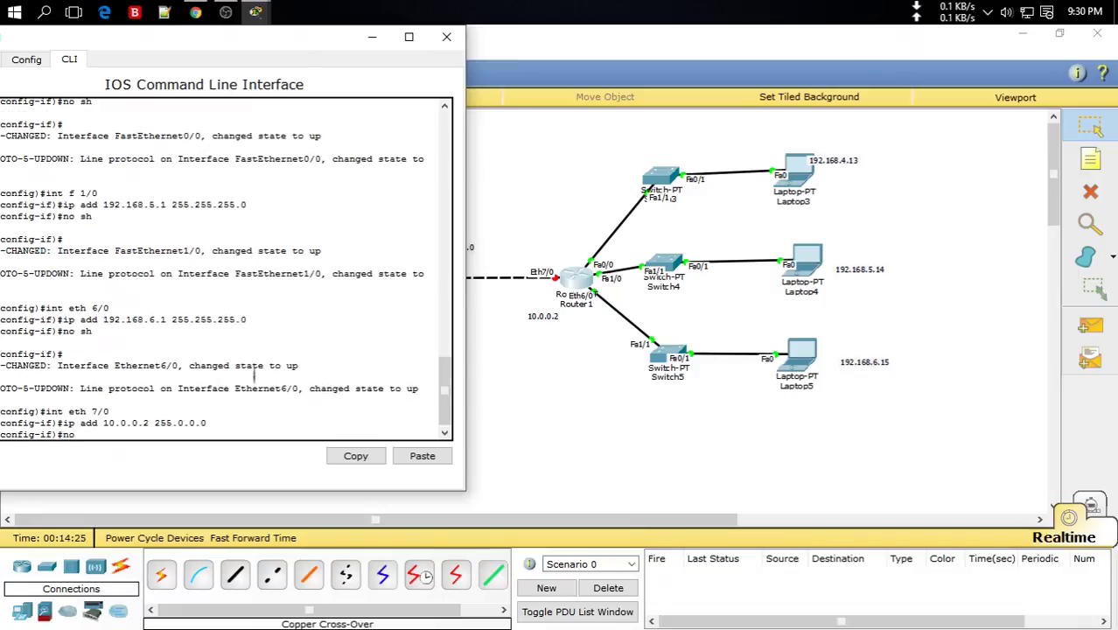
{"action": "type", "text": "no sh"}
{"action": "key", "text": "Return"}
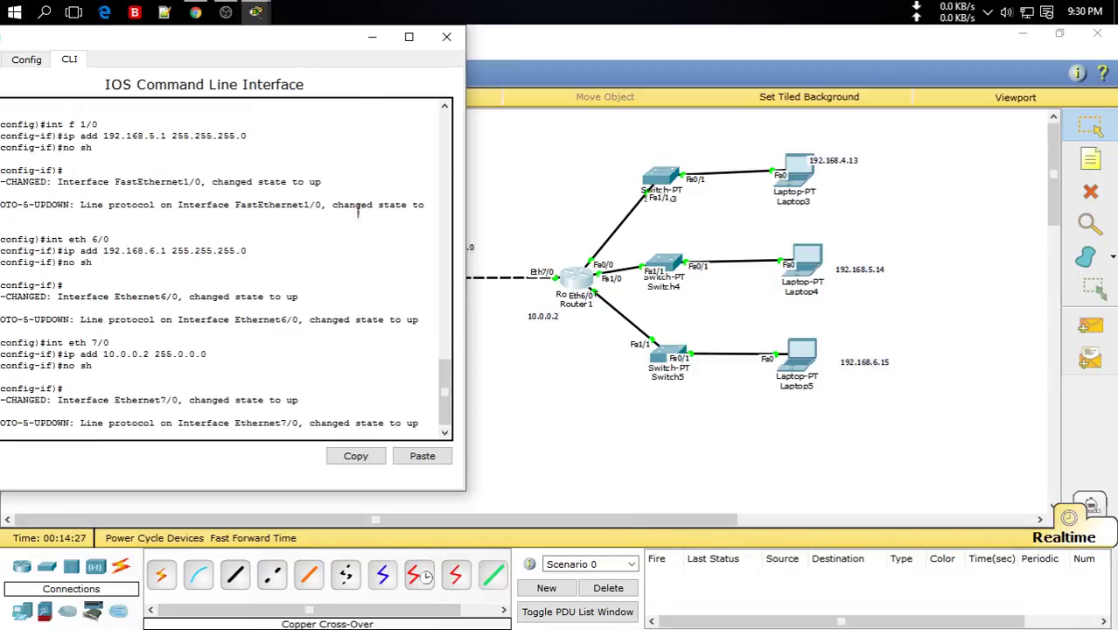
{"action": "left_click_drag", "start_coordinate": [341, 46], "coordinate": [862, 72]}
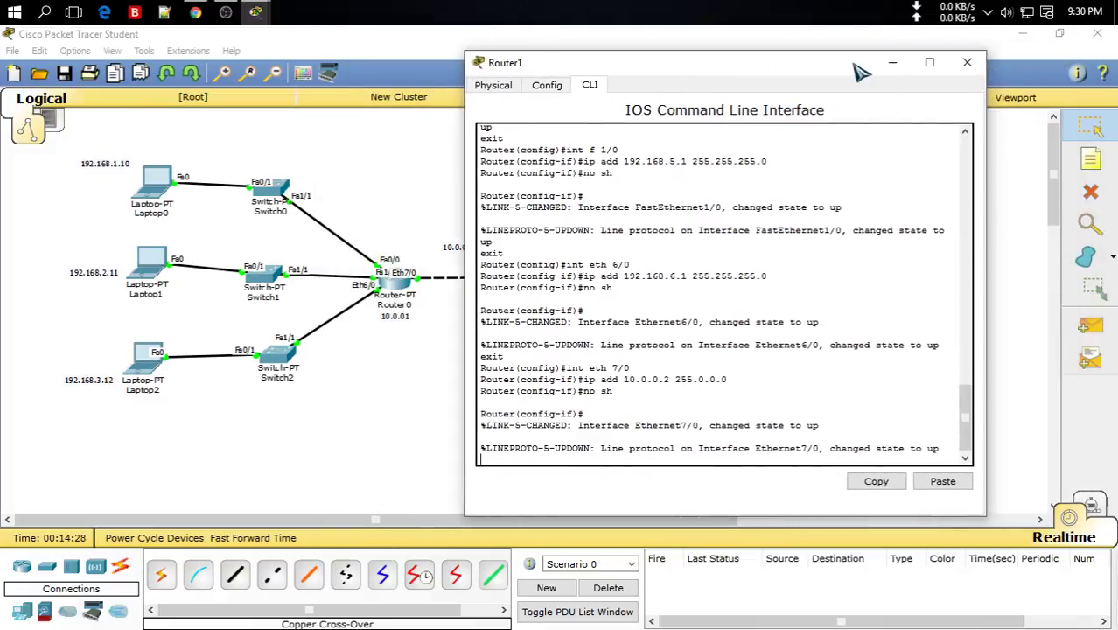
Send simple PDUs Laptop3→Router1, Laptop0→Router0 and Laptop0→Laptop5, then delete them.
{"action": "left_click", "coordinate": [968, 64]}
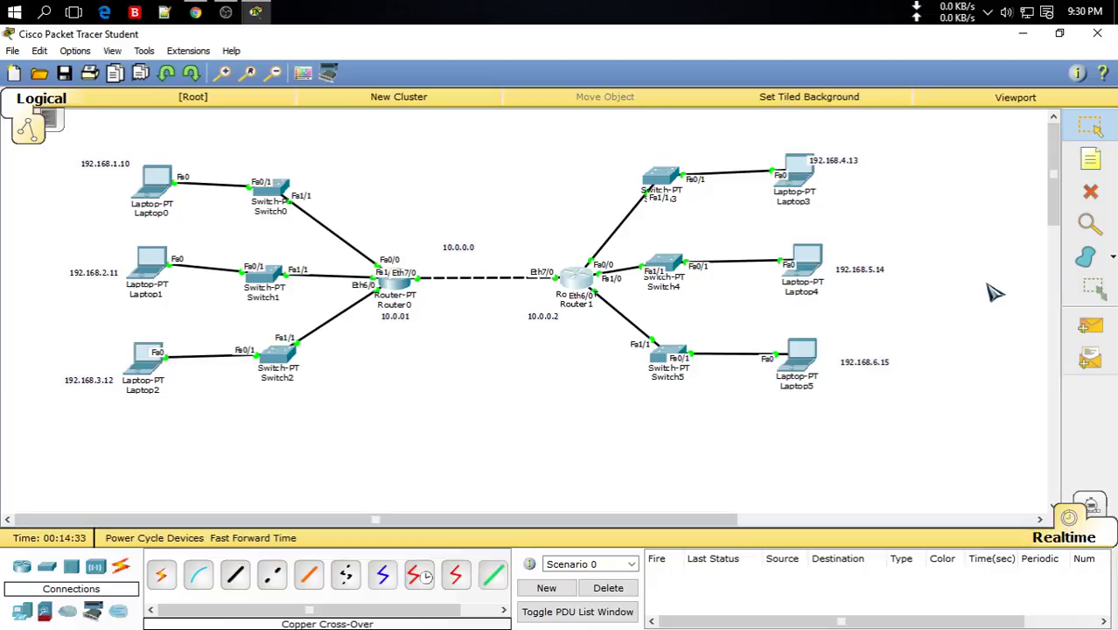
{"action": "left_click", "coordinate": [1105, 334]}
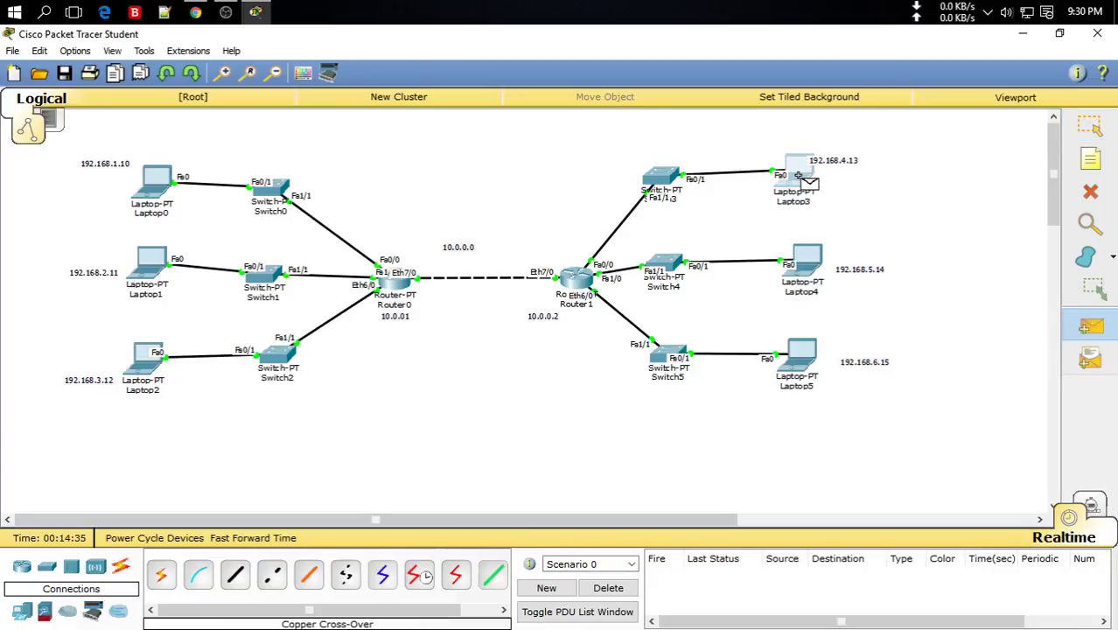
{"action": "left_click", "coordinate": [595, 273]}
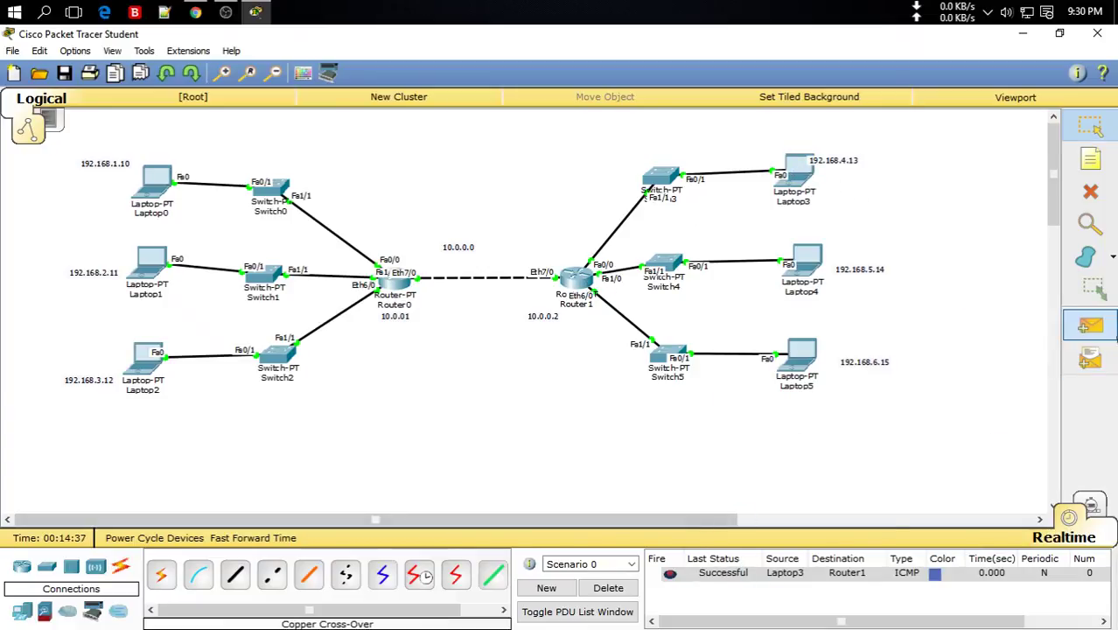
{"action": "left_click", "coordinate": [1104, 327]}
{"action": "left_click", "coordinate": [160, 187]}
{"action": "left_click", "coordinate": [394, 284]}
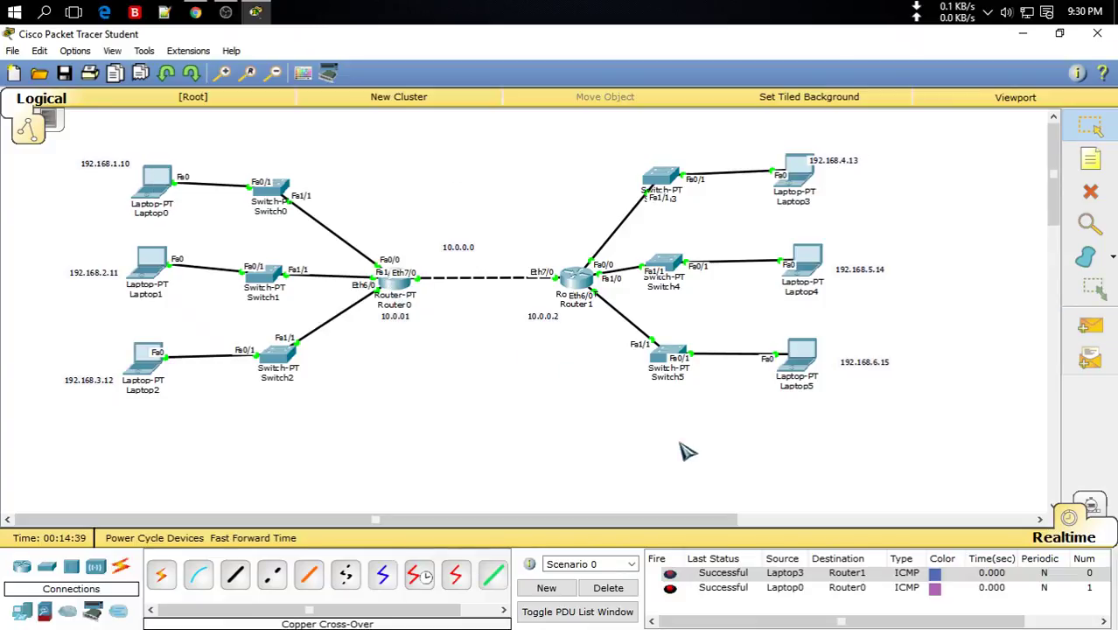
{"action": "left_click", "coordinate": [1103, 336]}
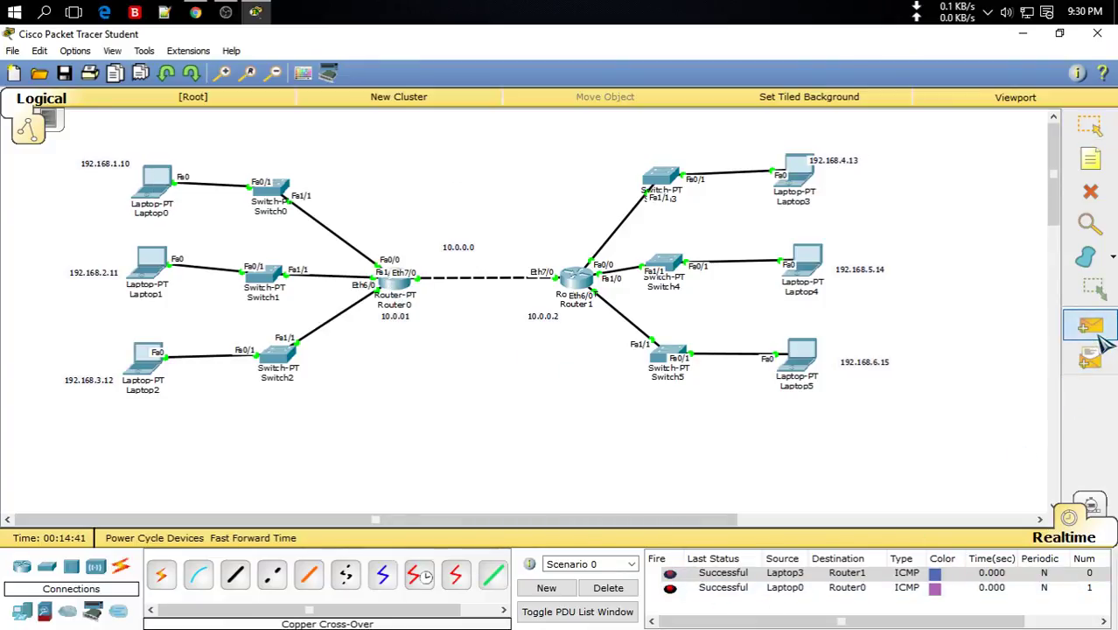
{"action": "left_click", "coordinate": [161, 187]}
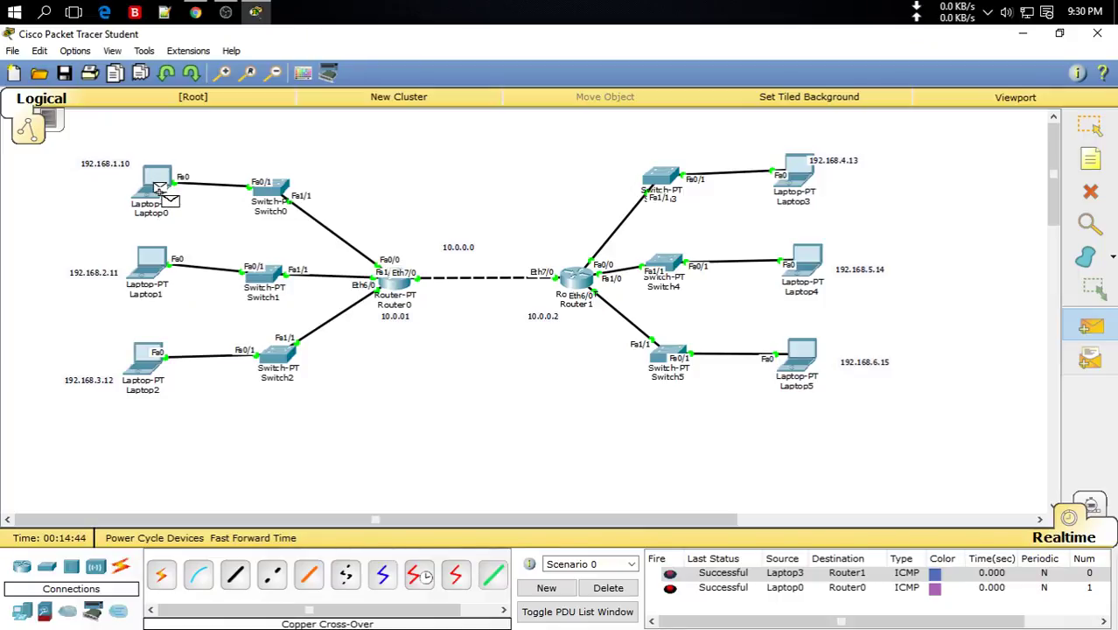
{"action": "left_click", "coordinate": [792, 368]}
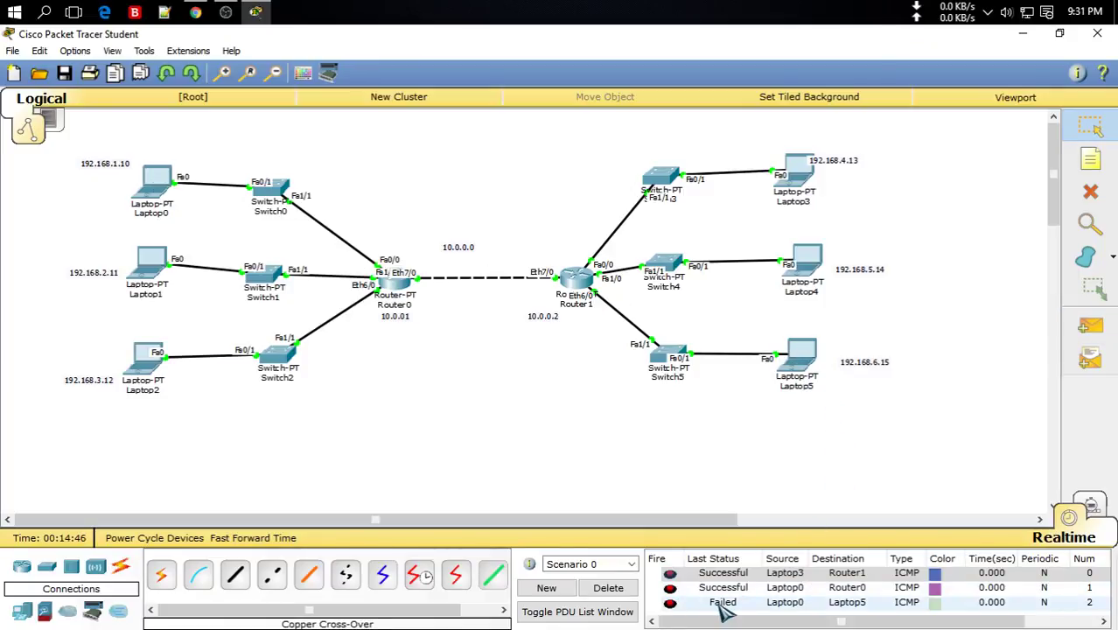
{"action": "left_click", "coordinate": [612, 588]}
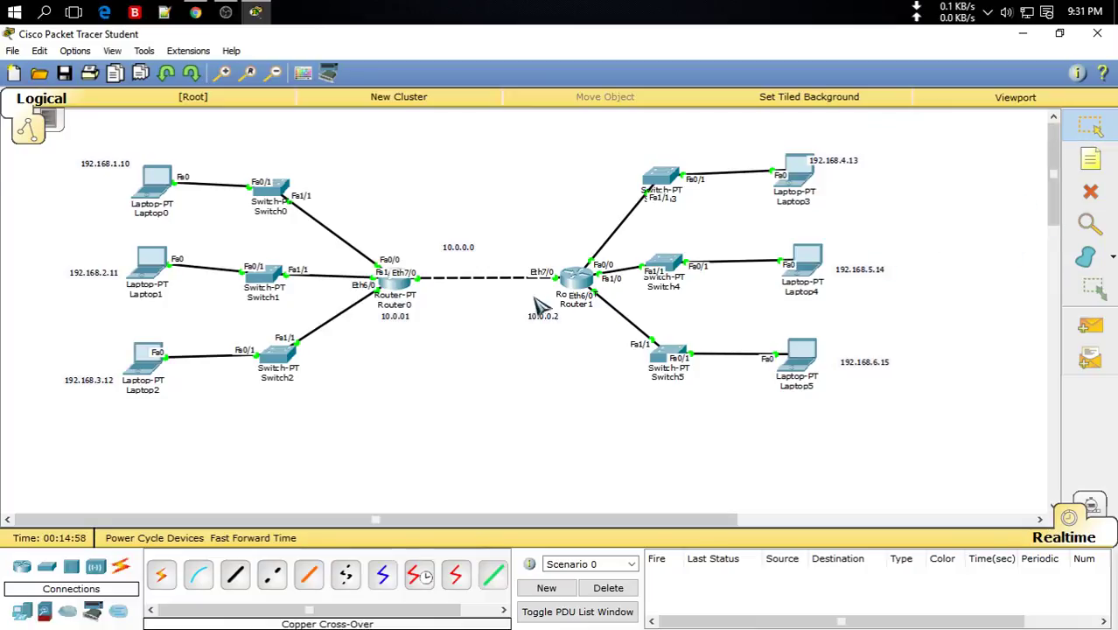
On Router0, start router rip and advertise network 192.168.1.0.
{"action": "left_click", "coordinate": [396, 285]}
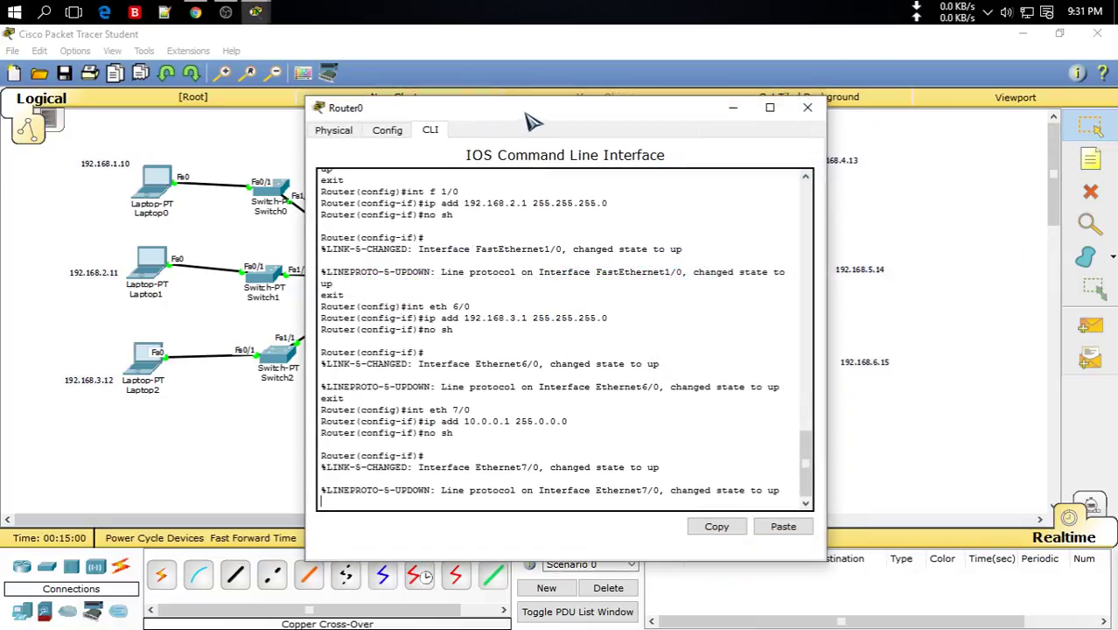
{"action": "left_click_drag", "start_coordinate": [532, 123], "coordinate": [746, 52]}
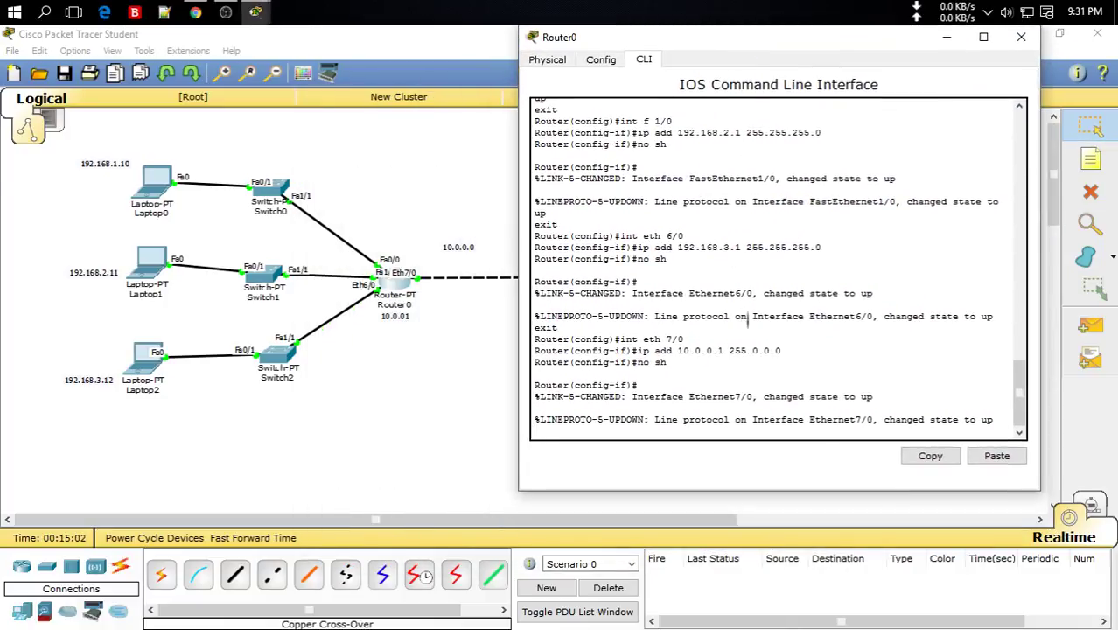
{"action": "type", "text": "exit"}
{"action": "key", "text": "Return"}
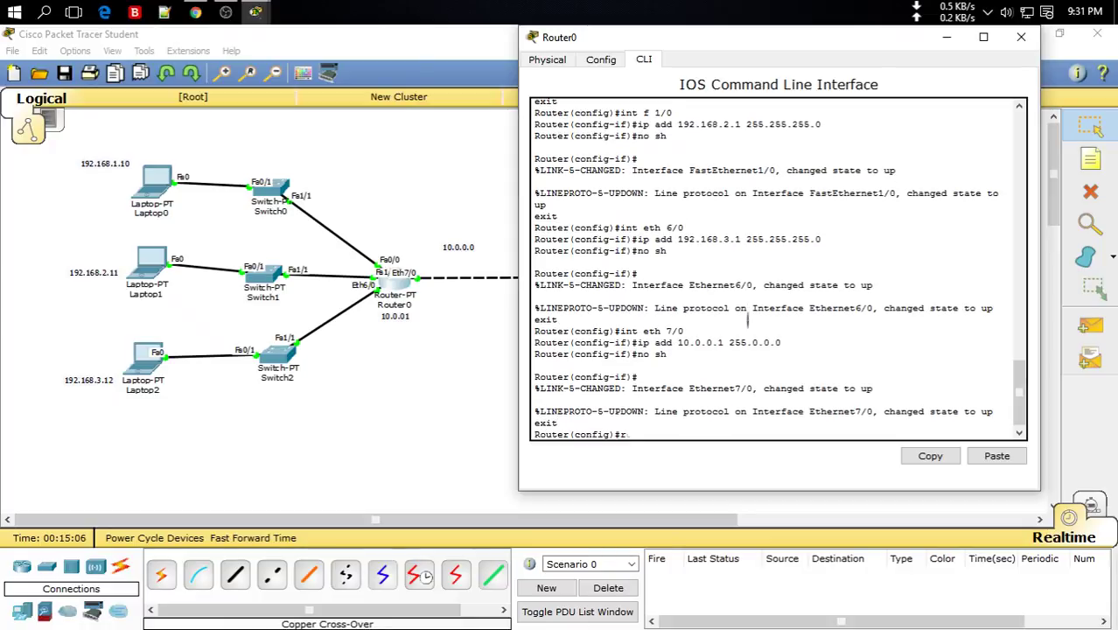
{"action": "type", "text": "router rip"}
{"action": "key", "text": "Return"}
{"action": "type", "text": "net work 192.168.1.0"}
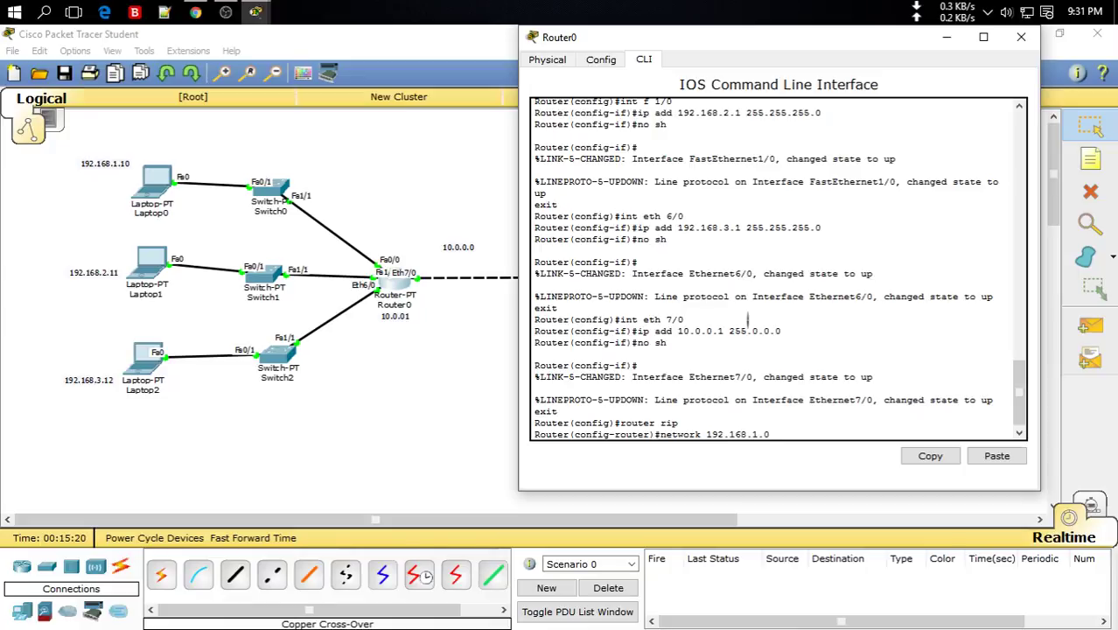
{"action": "key", "text": "Return"}
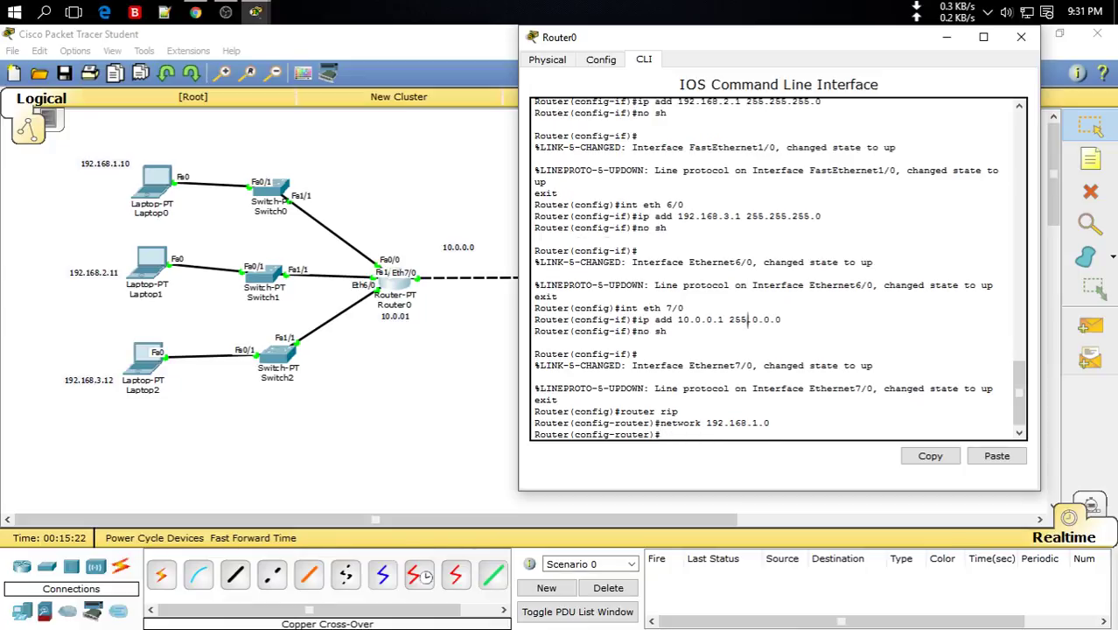
Add networks 192.168.2.0, 192.168.3.0 and 10.0.0.0 to Router0's RIP.
{"action": "type", "text": "network 192.168"}
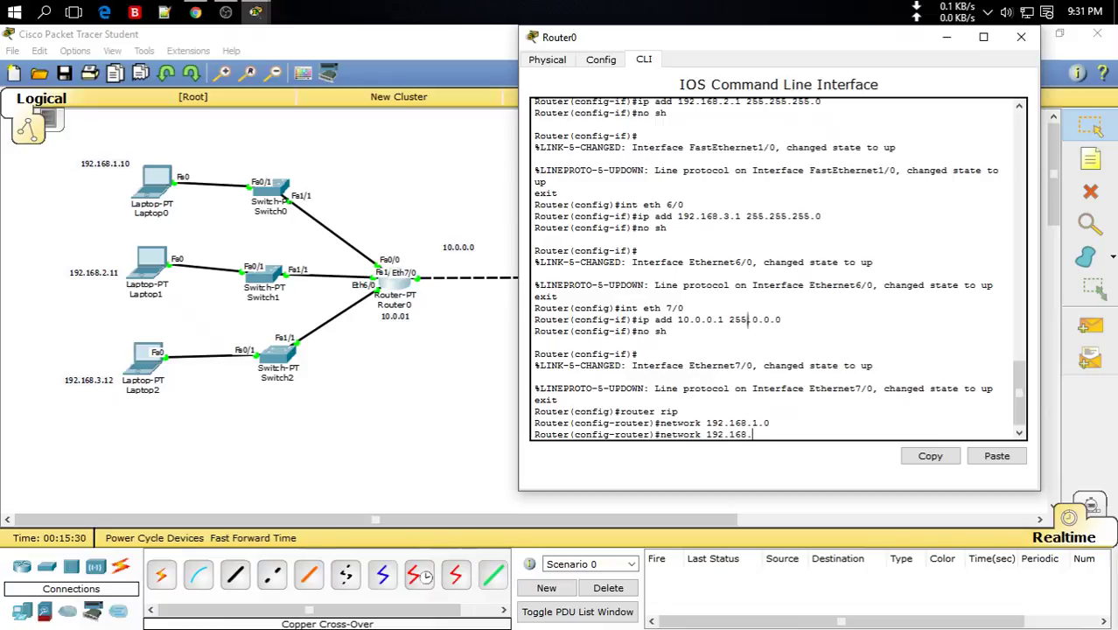
{"action": "type", "text": ".2.0"}
{"action": "key", "text": "Return"}
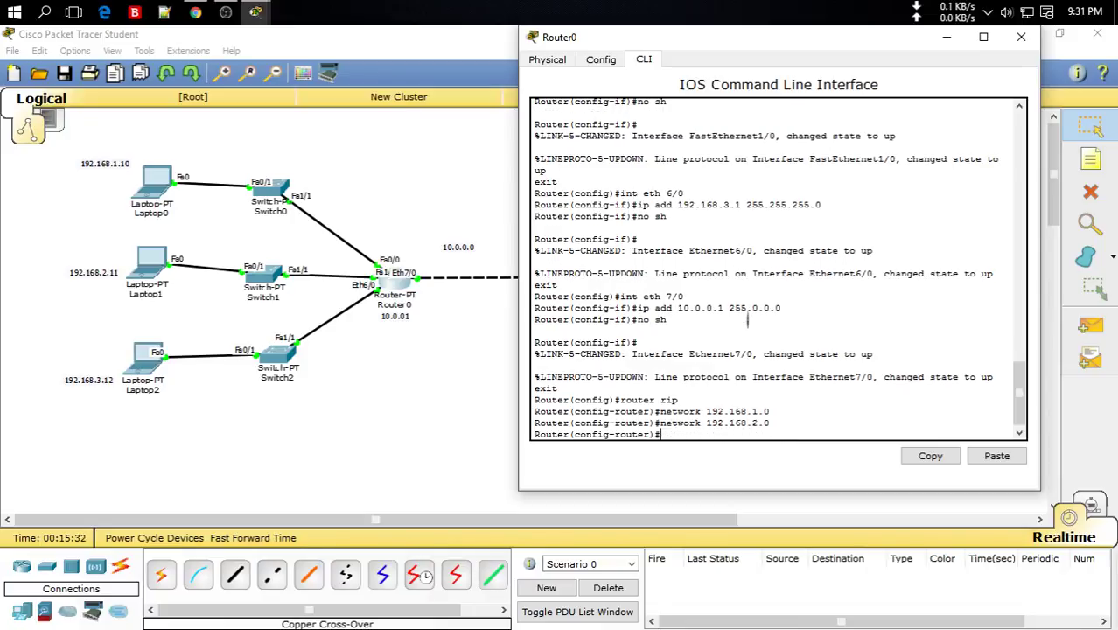
{"action": "type", "text": "network 192.168.30"}
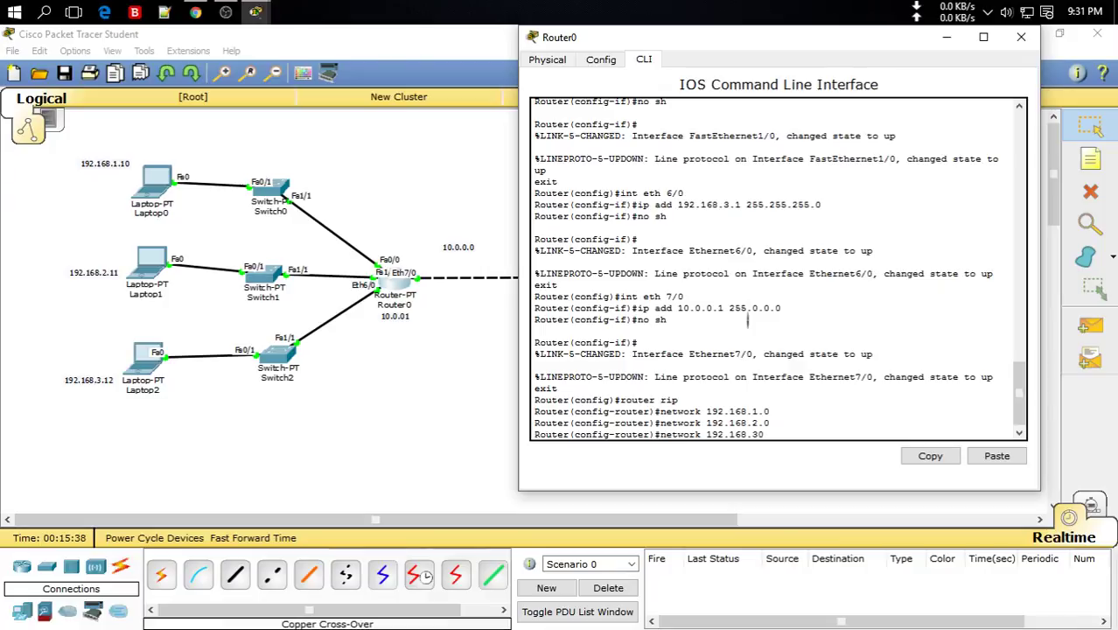
{"action": "key", "text": "BackSpace"}
{"action": "type", "text": "."}
{"action": "key", "text": "Return"}
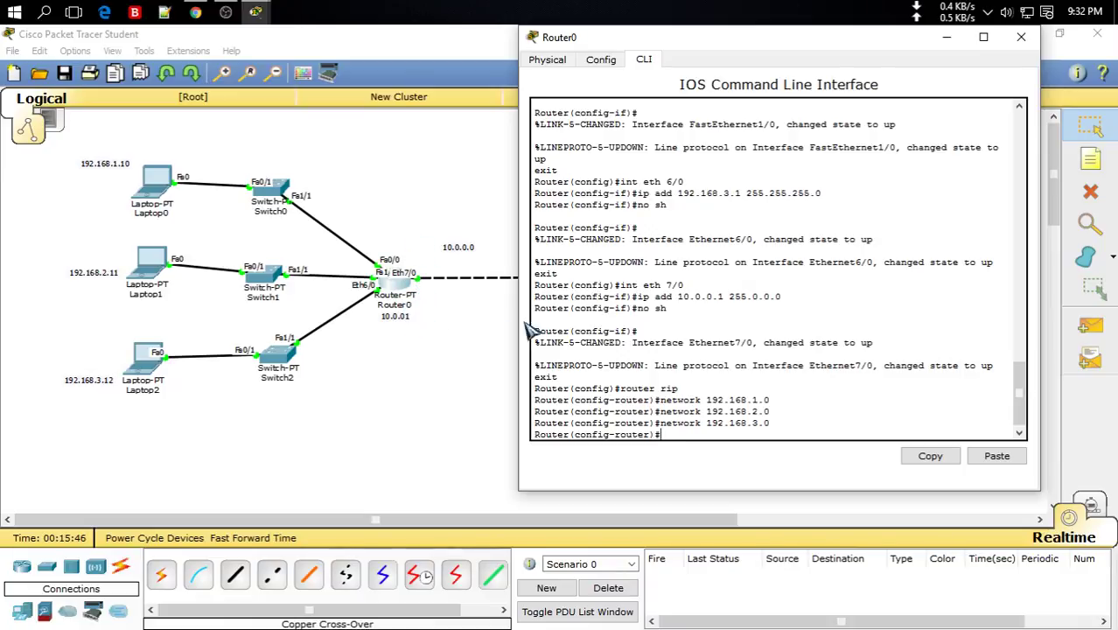
{"action": "type", "text": "network 10."}
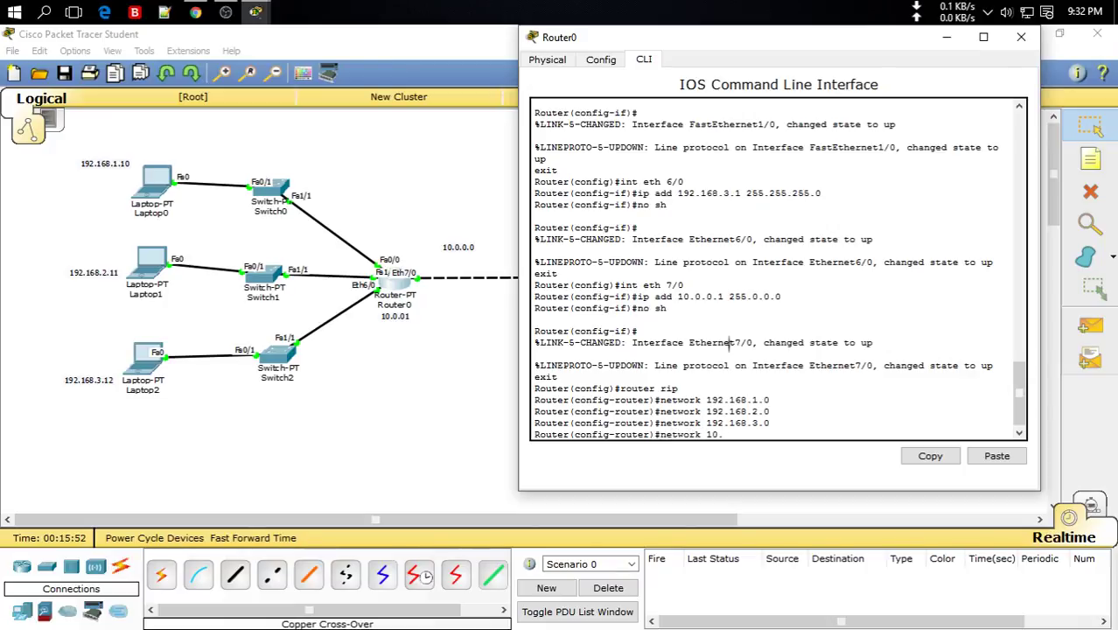
{"action": "type", "text": "0.0.0"}
{"action": "key", "text": "Return"}
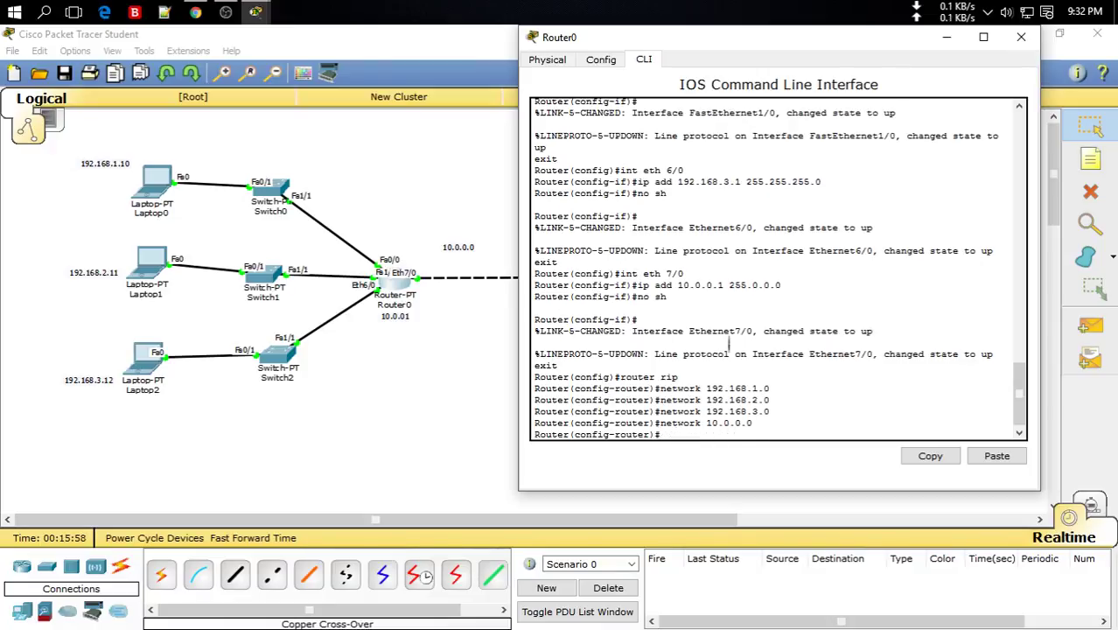
Open Router1's CLI, start router rip, and advertise network 192.168.4.0.
{"action": "left_click", "coordinate": [1021, 37]}
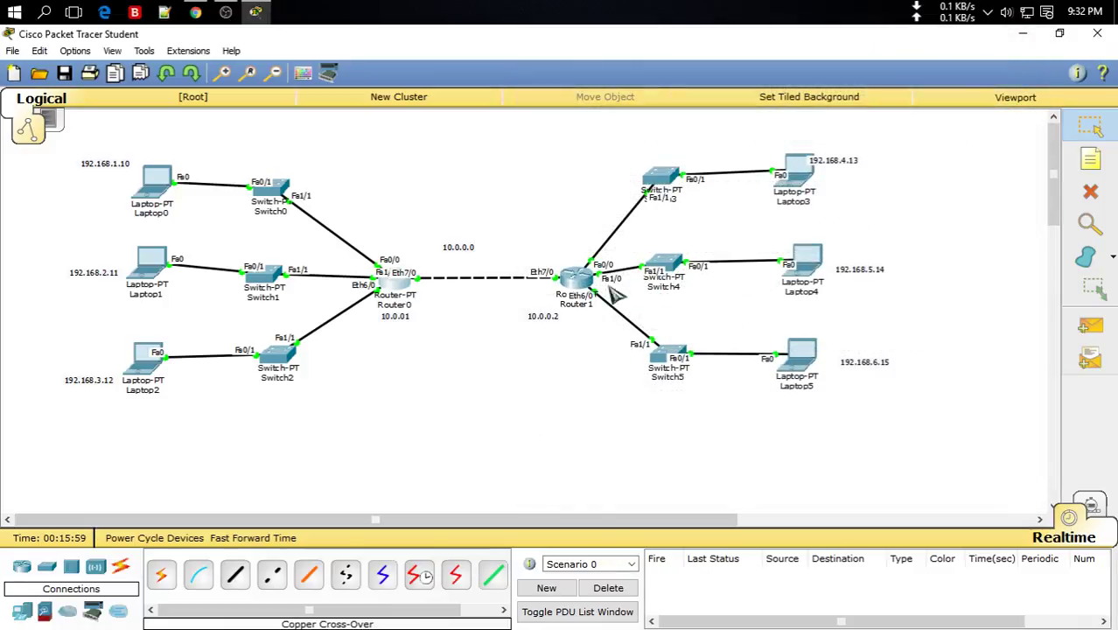
{"action": "left_click", "coordinate": [577, 280]}
{"action": "left_click_drag", "start_coordinate": [524, 117], "coordinate": [232, 65]}
{"action": "type", "text": "exit"}
{"action": "key", "text": "Return"}
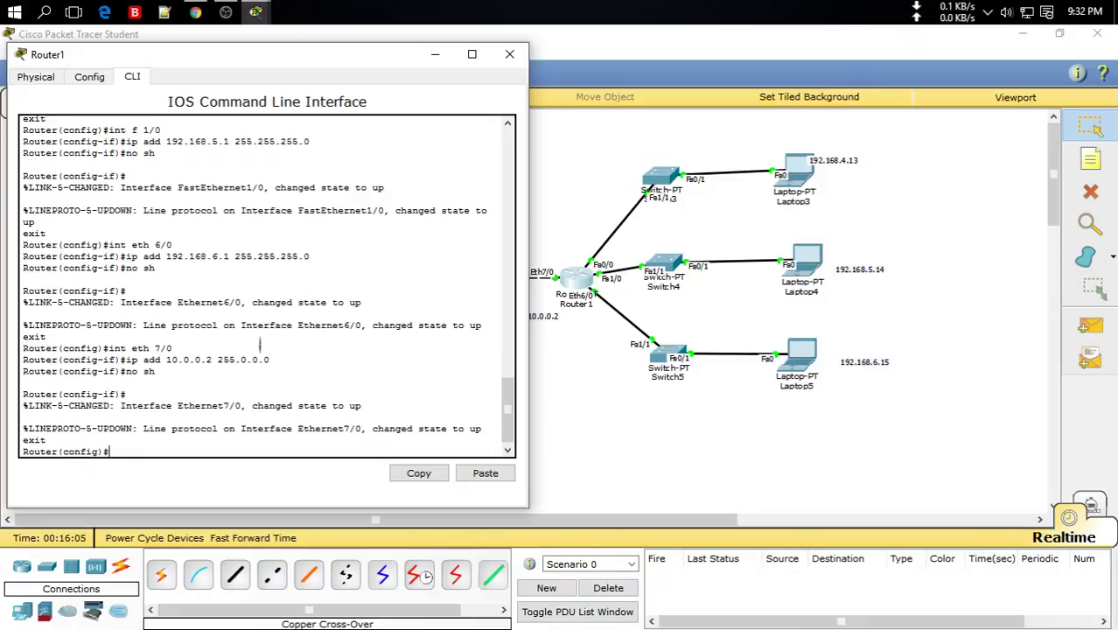
{"action": "type", "text": "router rip"}
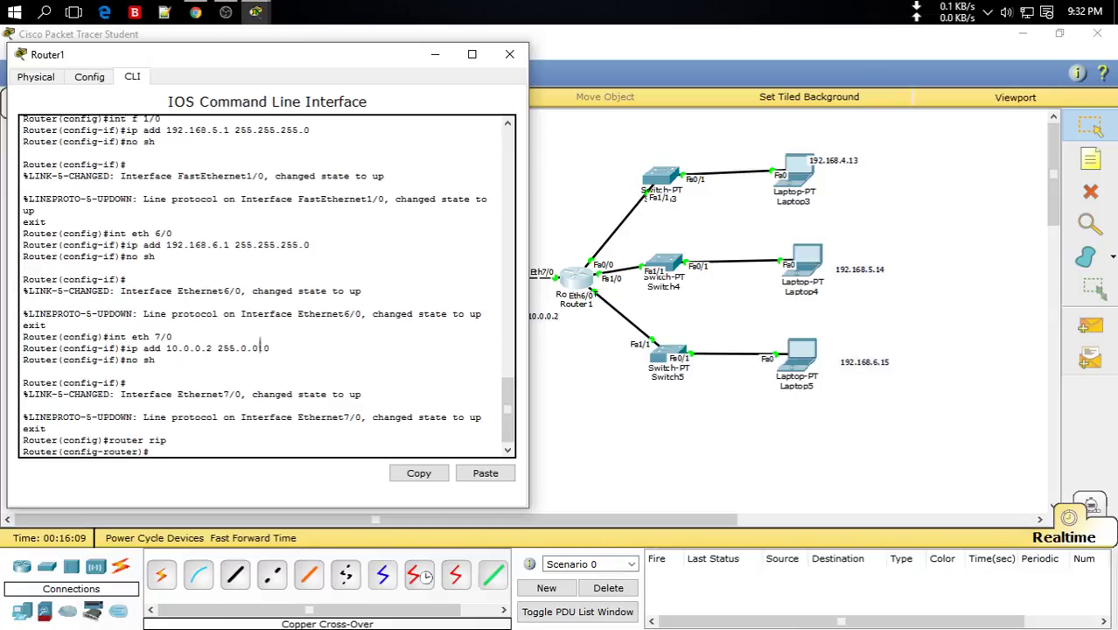
{"action": "type", "text": "ork 192.168.4."}
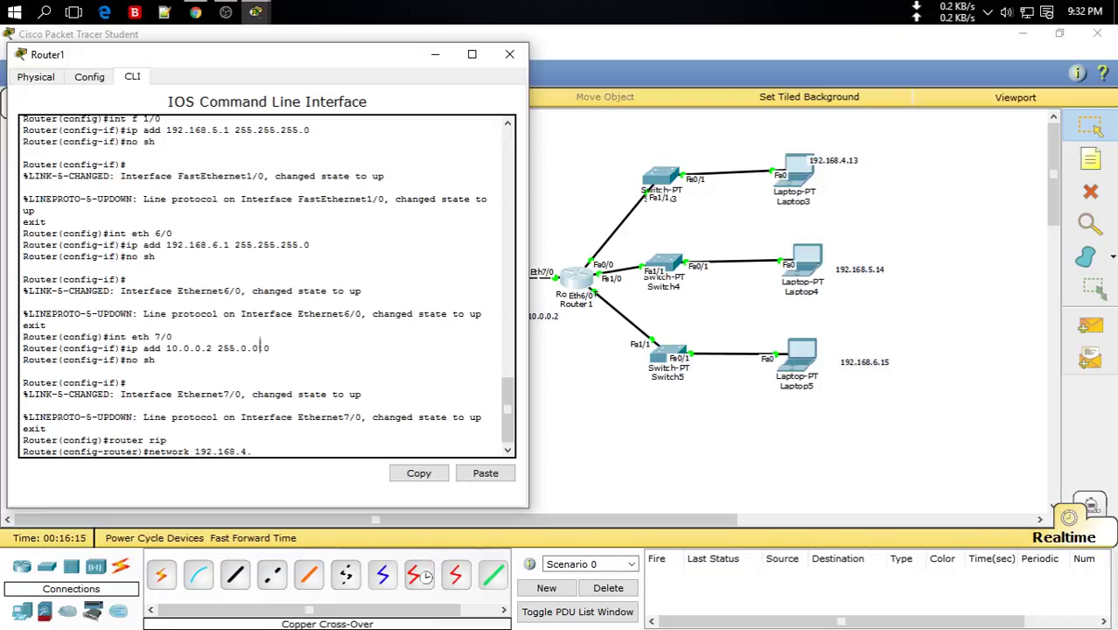
{"action": "type", "text": "0"}
{"action": "key", "text": "Return"}
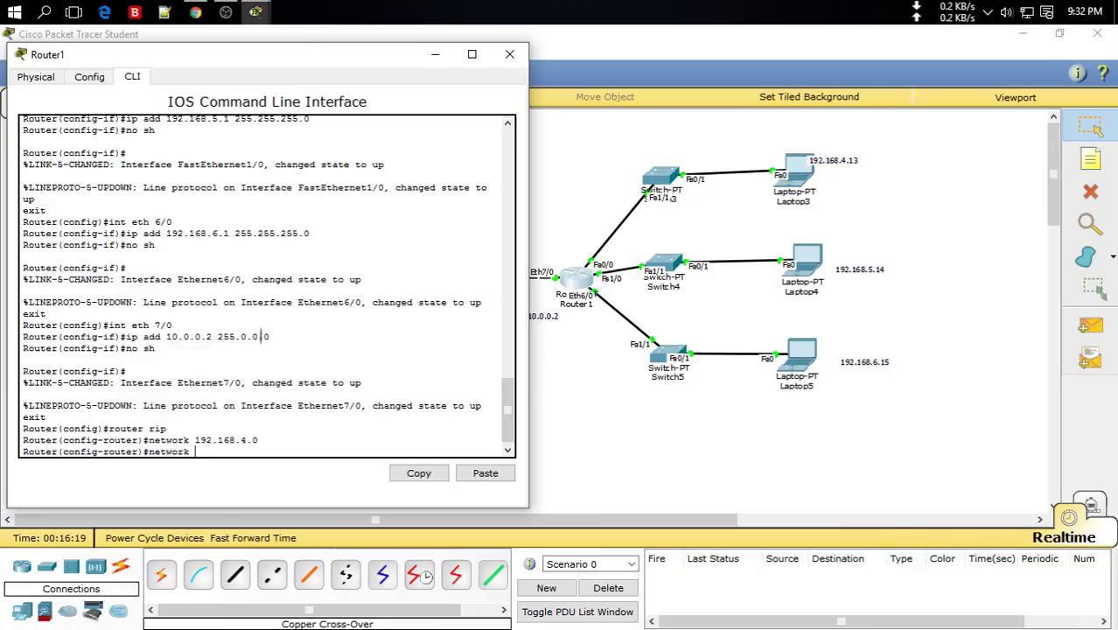
Add networks 192.168.5.0, 192.168.6.0 and 10.0.0.0 to Router1's RIP.
{"action": "type", "text": "network"}
{"action": "left_click_drag", "start_coordinate": [147, 435], "coordinate": [254, 440]}
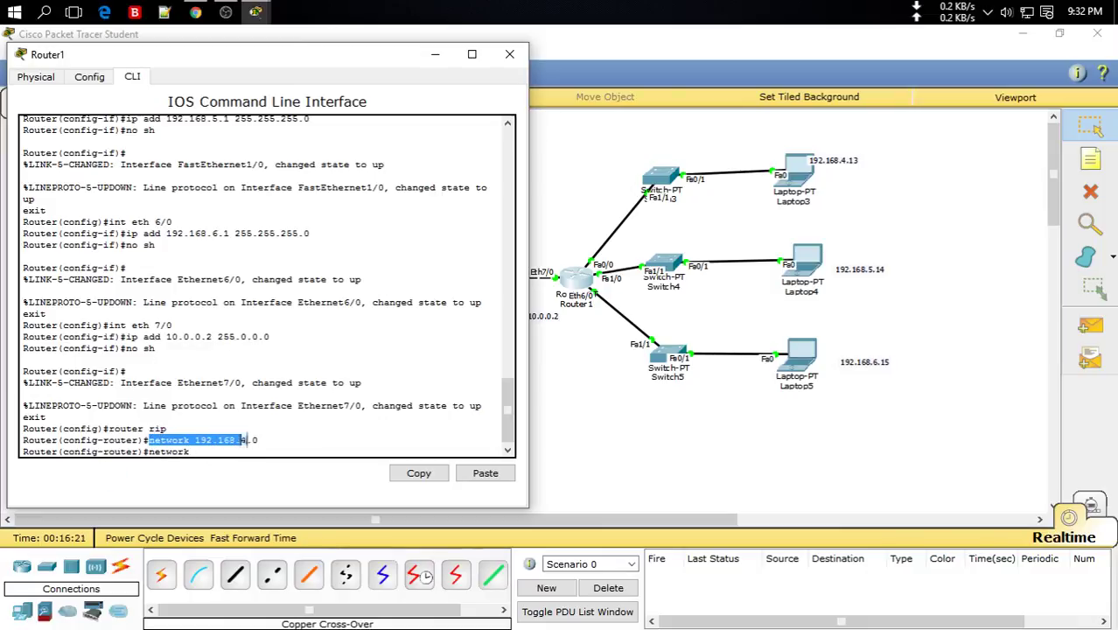
{"action": "left_click", "coordinate": [418, 473]}
{"action": "left_click", "coordinate": [229, 451]}
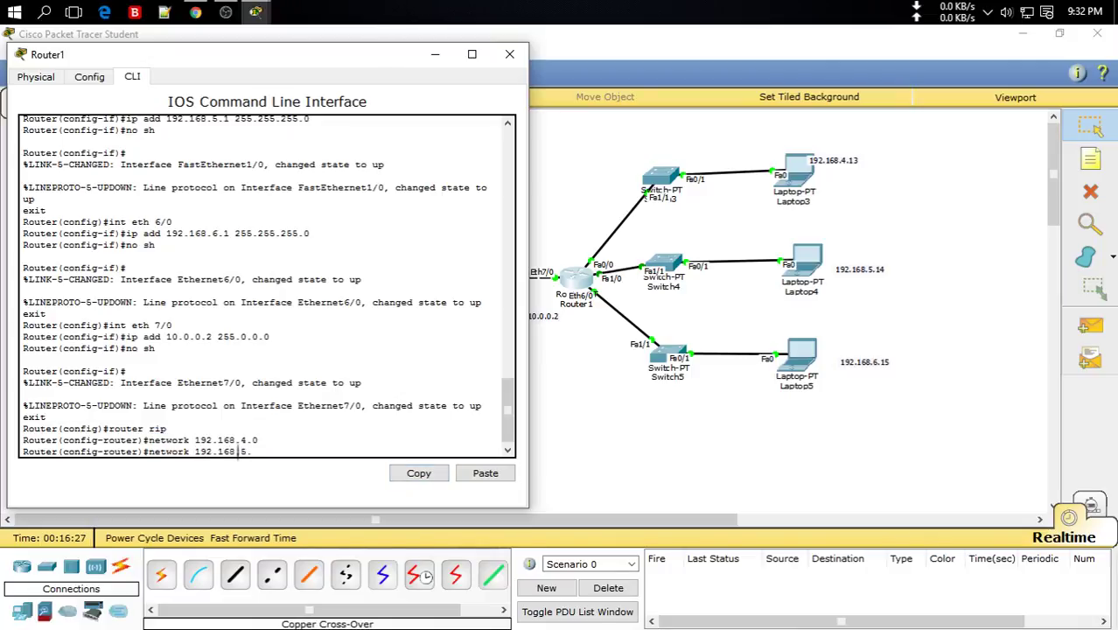
{"action": "type", "text": "0"}
{"action": "key", "text": "Return"}
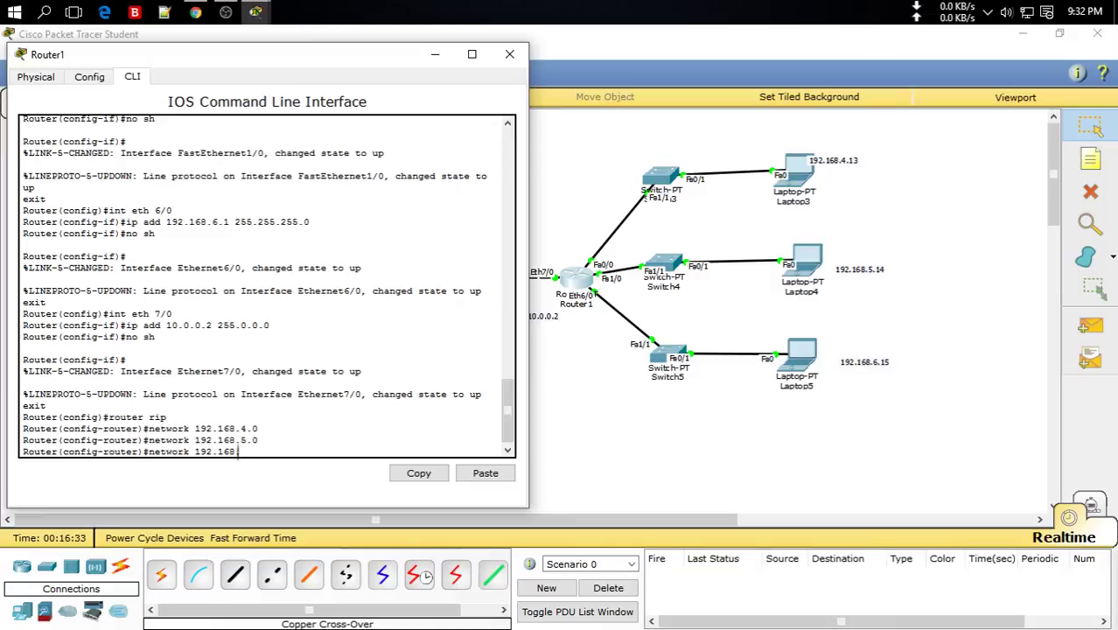
{"action": "type", "text": "network 192.168.6.0"}
{"action": "key", "text": "Return"}
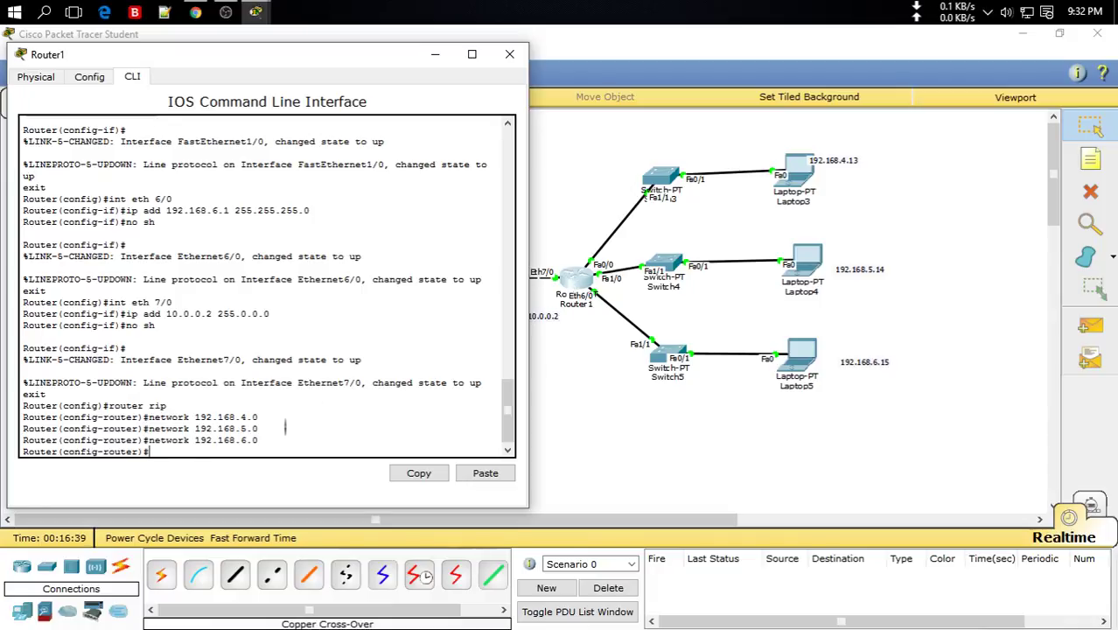
{"action": "type", "text": "network 1"}
{"action": "key", "text": "BackSpace"}
{"action": "key", "text": "BackSpace"}
{"action": "key", "text": "BackSpace"}
{"action": "type", "text": "10.0.0."}
{"action": "key", "text": "Return"}
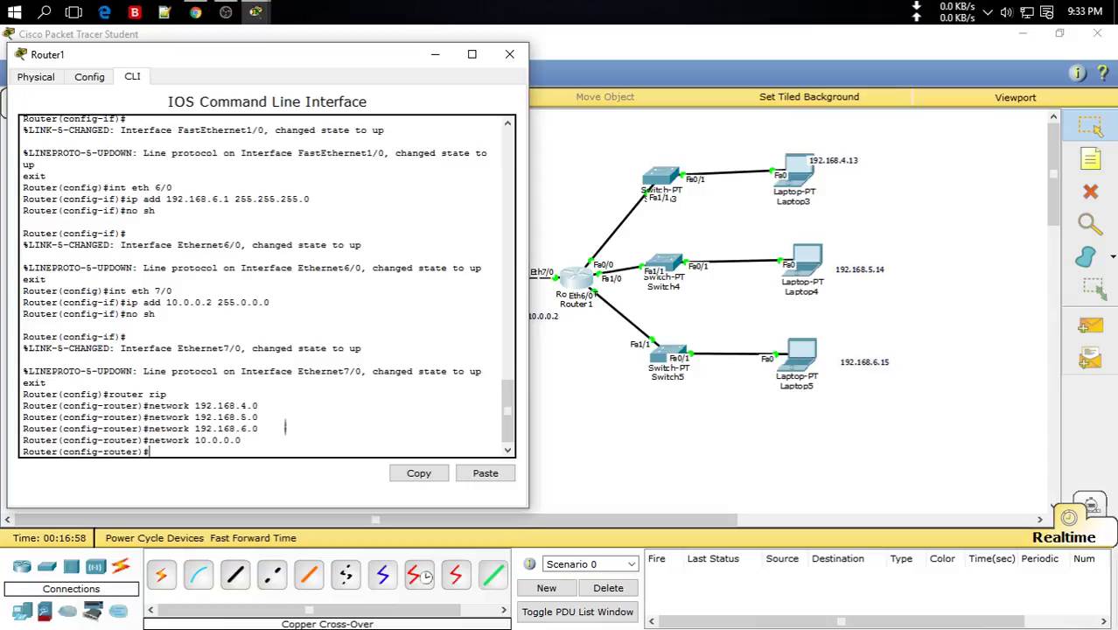
Close Router1's window and send a simple PDU ping from Laptop3 to Laptop2, which fails.
{"action": "left_click", "coordinate": [509, 54]}
{"action": "left_click", "coordinate": [1091, 326]}
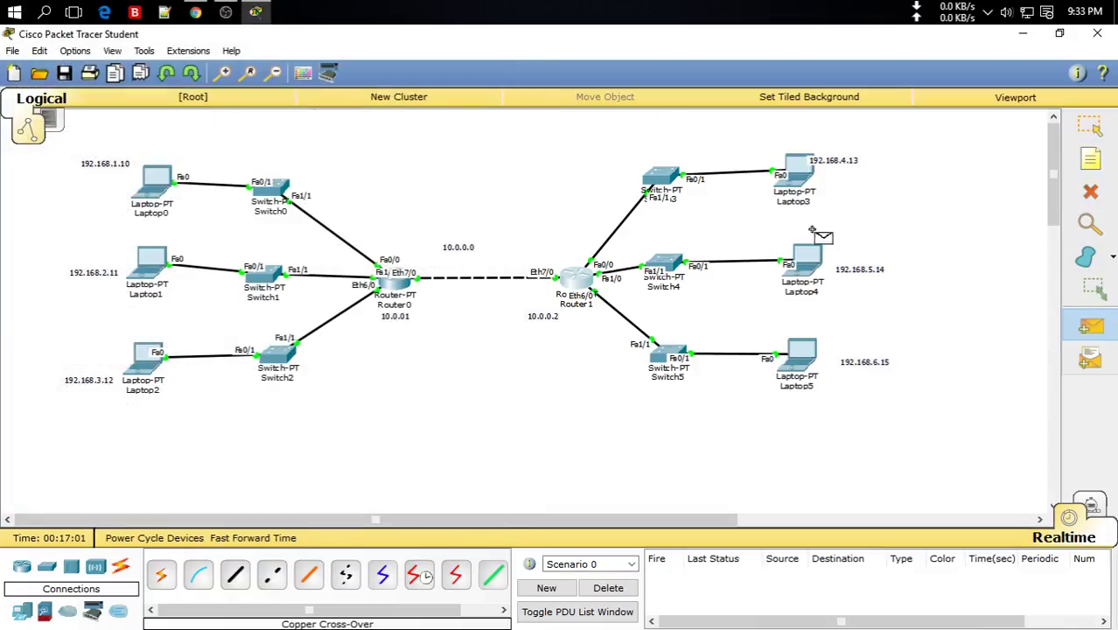
{"action": "left_click", "coordinate": [774, 186]}
{"action": "left_click", "coordinate": [150, 359]}
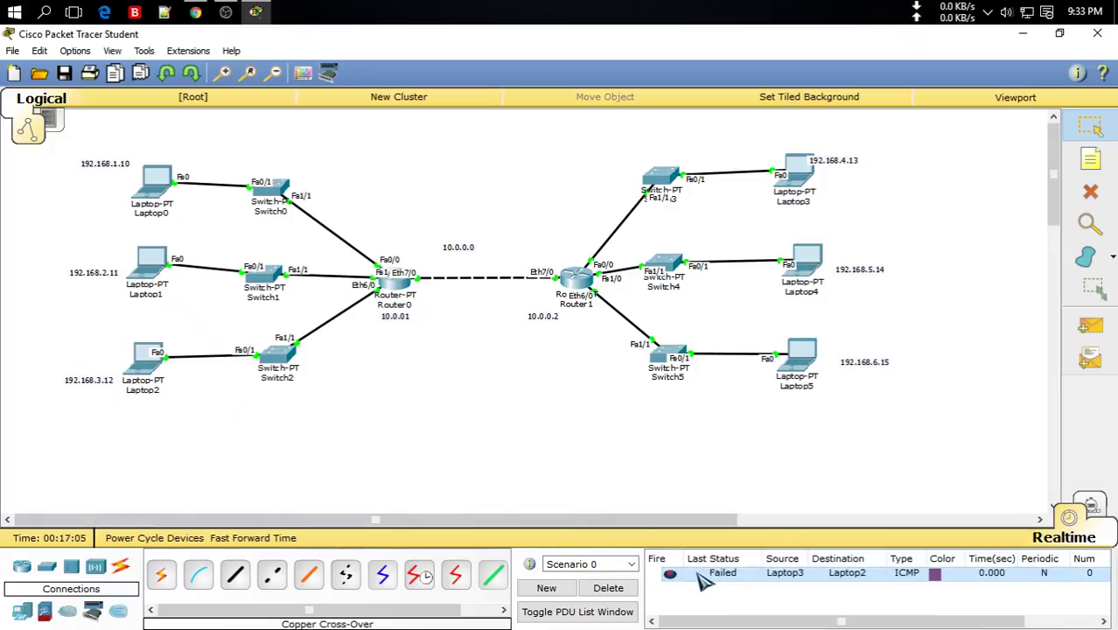
Ping Laptop0 to Laptop5 (fails) and Laptop2 to Router0 (succeeds) with simple PDUs.
{"action": "left_click", "coordinate": [1102, 338]}
{"action": "left_click", "coordinate": [158, 184]}
{"action": "left_click", "coordinate": [800, 368]}
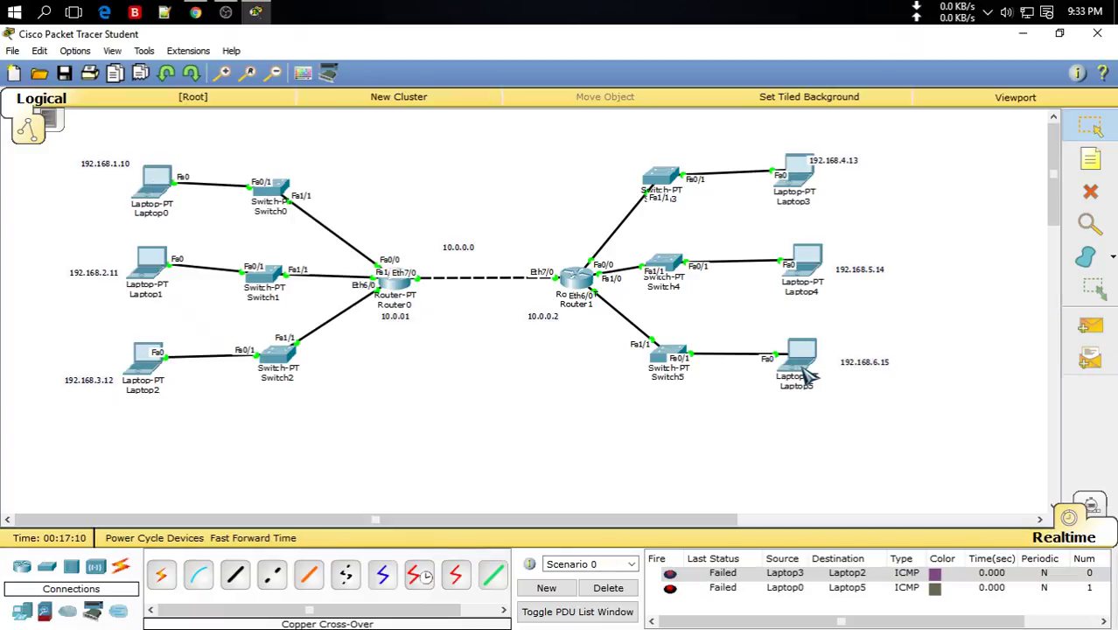
{"action": "left_click", "coordinate": [1091, 328]}
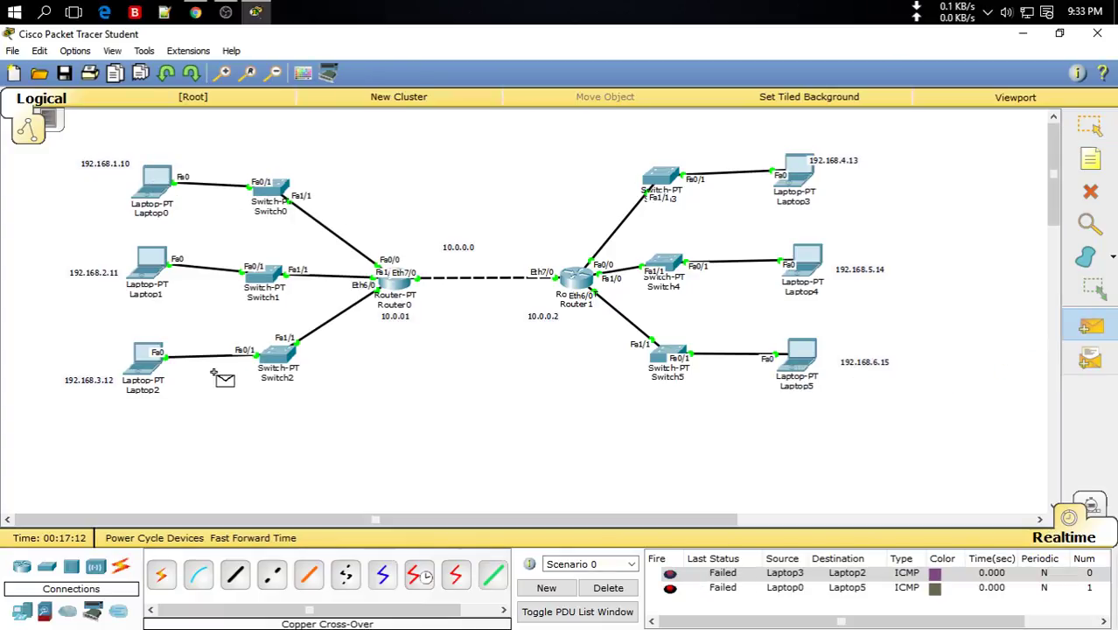
{"action": "left_click", "coordinate": [154, 360]}
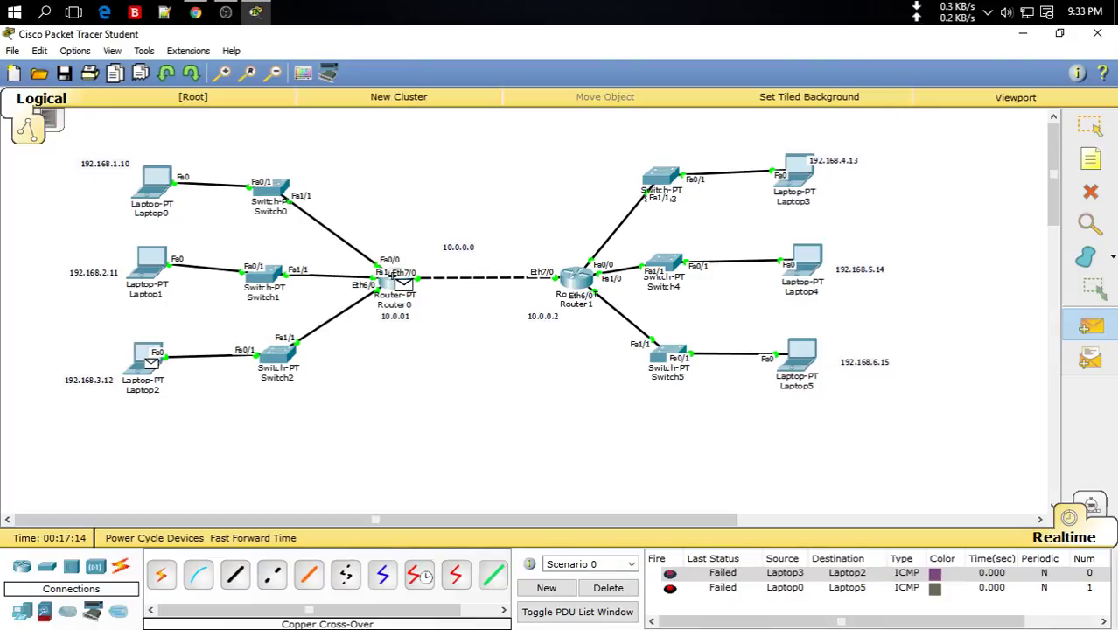
{"action": "left_click", "coordinate": [393, 284]}
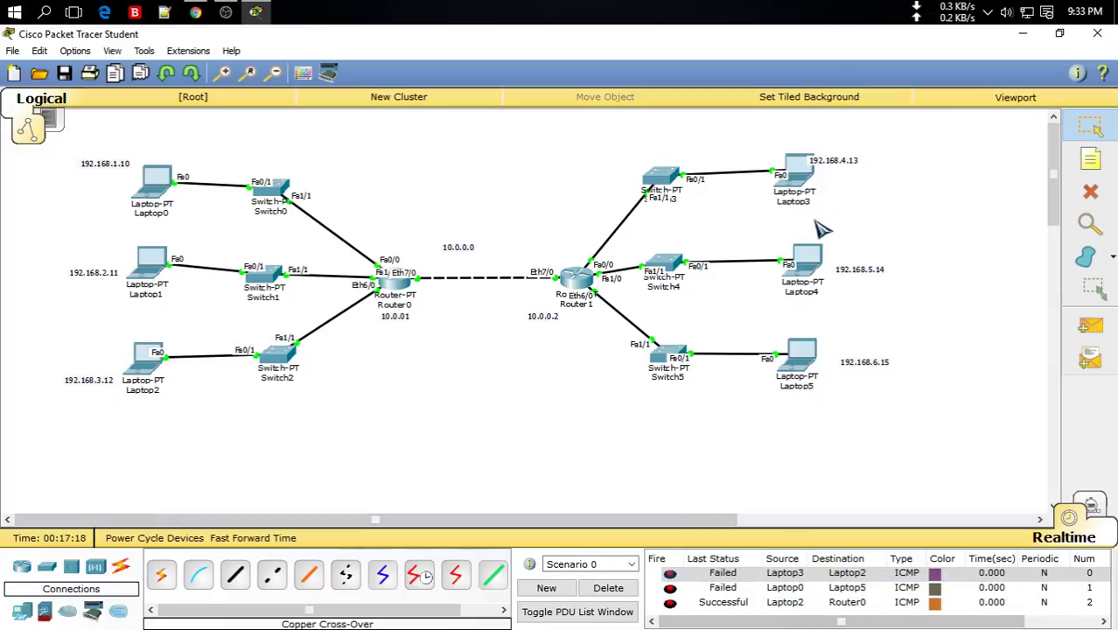
Bring the OBS recorder window forward, then minimize it to show the Packet Tracer topology.
{"action": "mouse_move", "coordinate": [234, 11]}
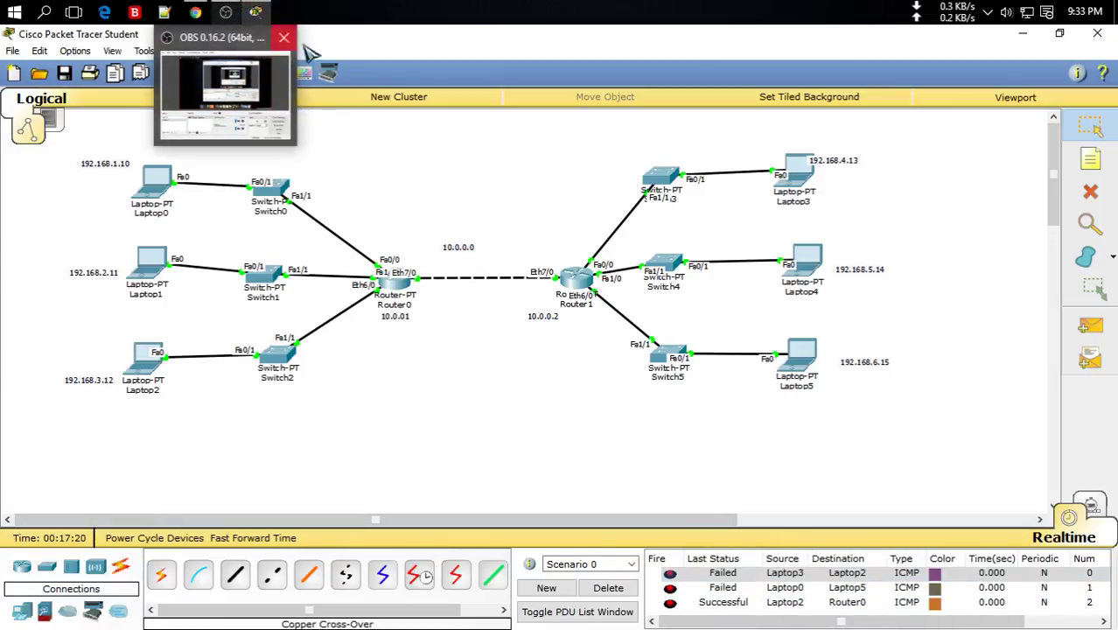
{"action": "left_click", "coordinate": [227, 79]}
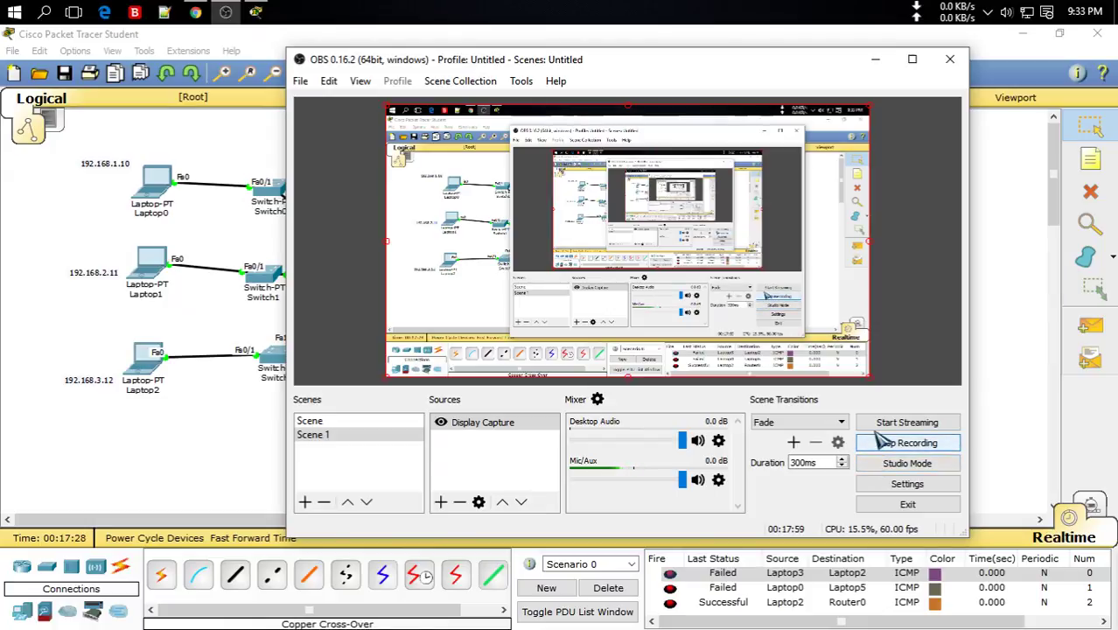
{"action": "left_click", "coordinate": [875, 59]}
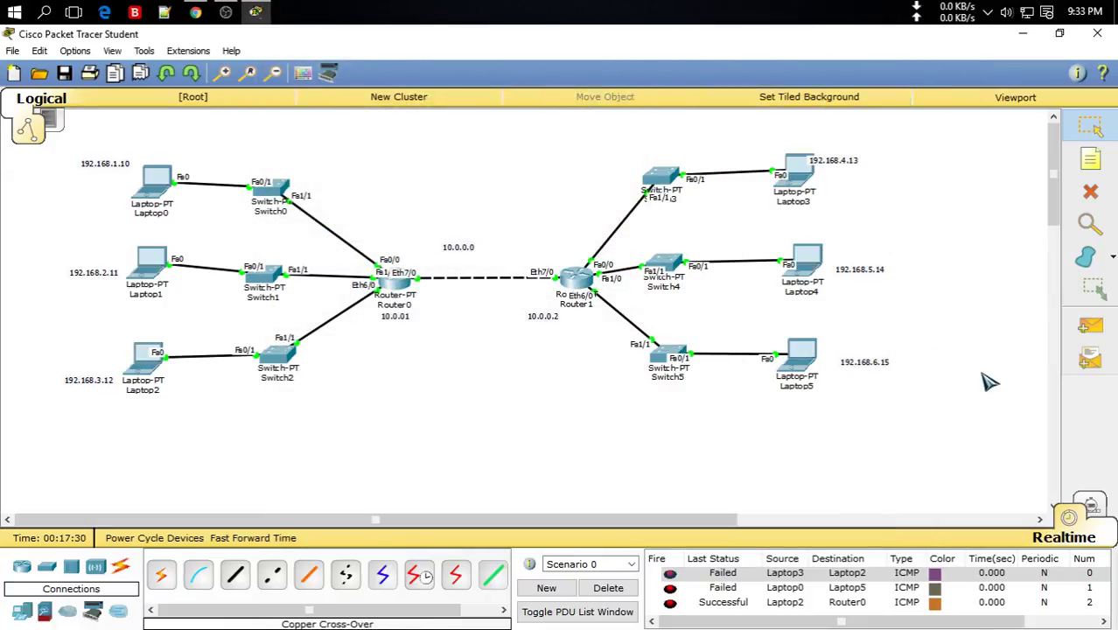
Send a Laptop0 to Laptop3 simple PDU, then delete all earlier ping results.
{"action": "left_click", "coordinate": [1090, 325]}
{"action": "left_click", "coordinate": [162, 187]}
{"action": "left_click", "coordinate": [811, 171]}
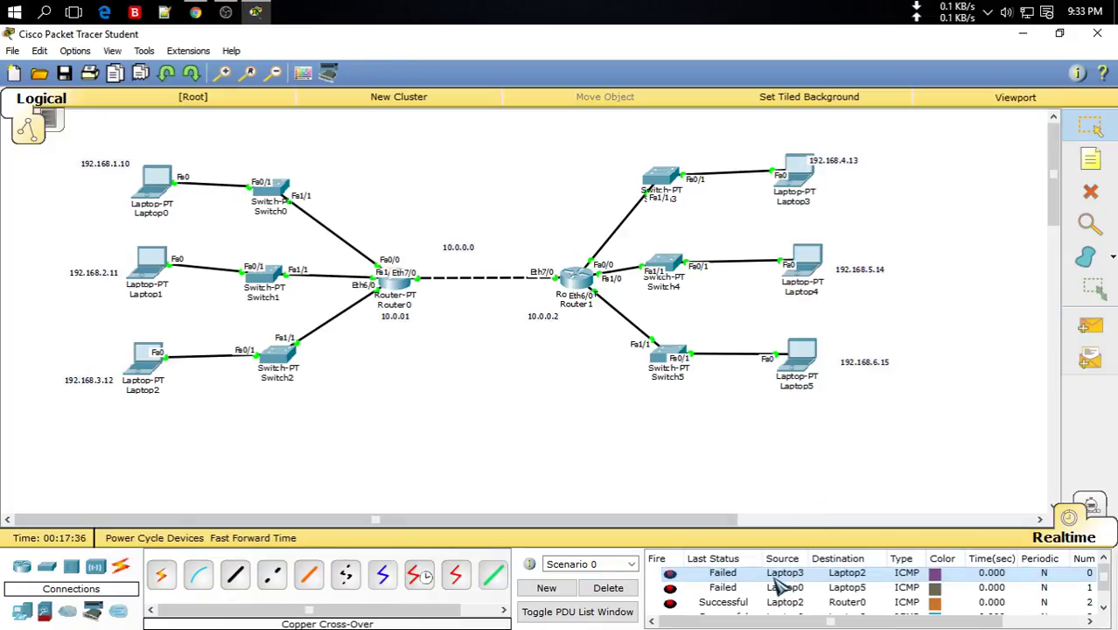
{"action": "scroll", "coordinate": [774, 578], "scroll_direction": "down", "scroll_amount": 1}
{"action": "left_click", "coordinate": [608, 591]}
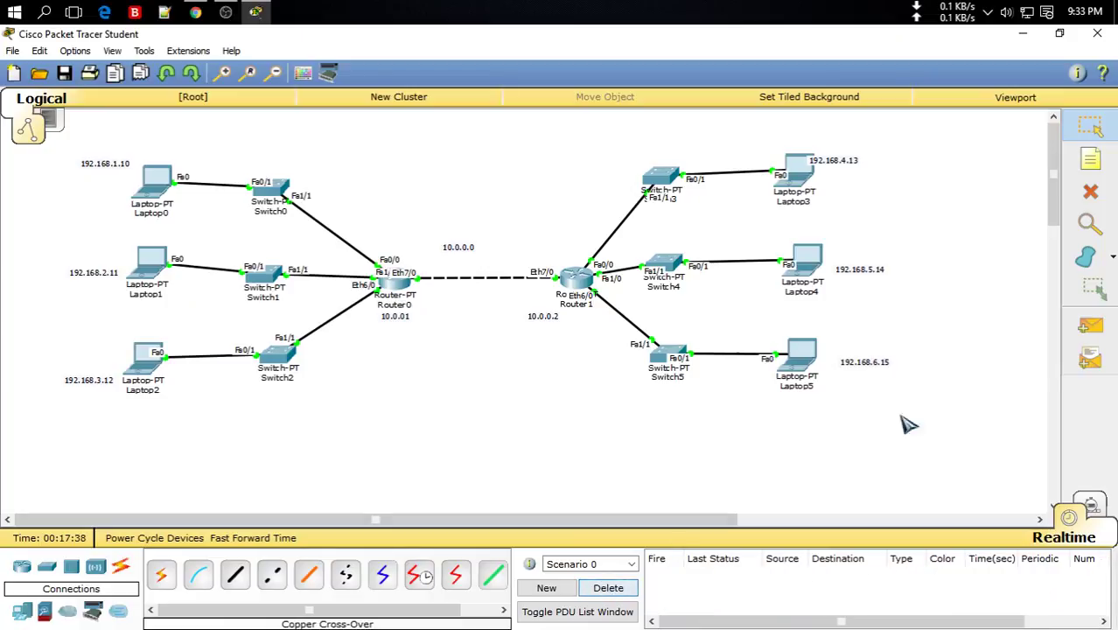
Ping Laptop3 to Laptop2 and Laptop0 to Laptop5 with new simple PDUs.
{"action": "left_click", "coordinate": [1090, 326]}
{"action": "left_click", "coordinate": [798, 175]}
{"action": "left_click", "coordinate": [145, 370]}
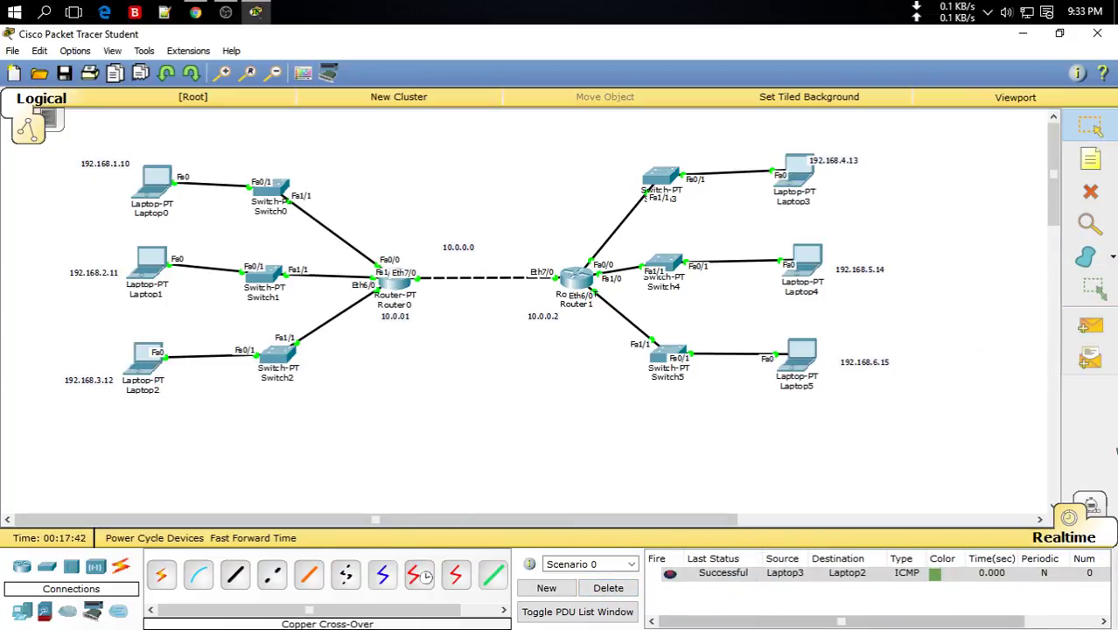
{"action": "left_click", "coordinate": [1090, 326]}
{"action": "left_click", "coordinate": [157, 188]}
{"action": "left_click", "coordinate": [803, 360]}
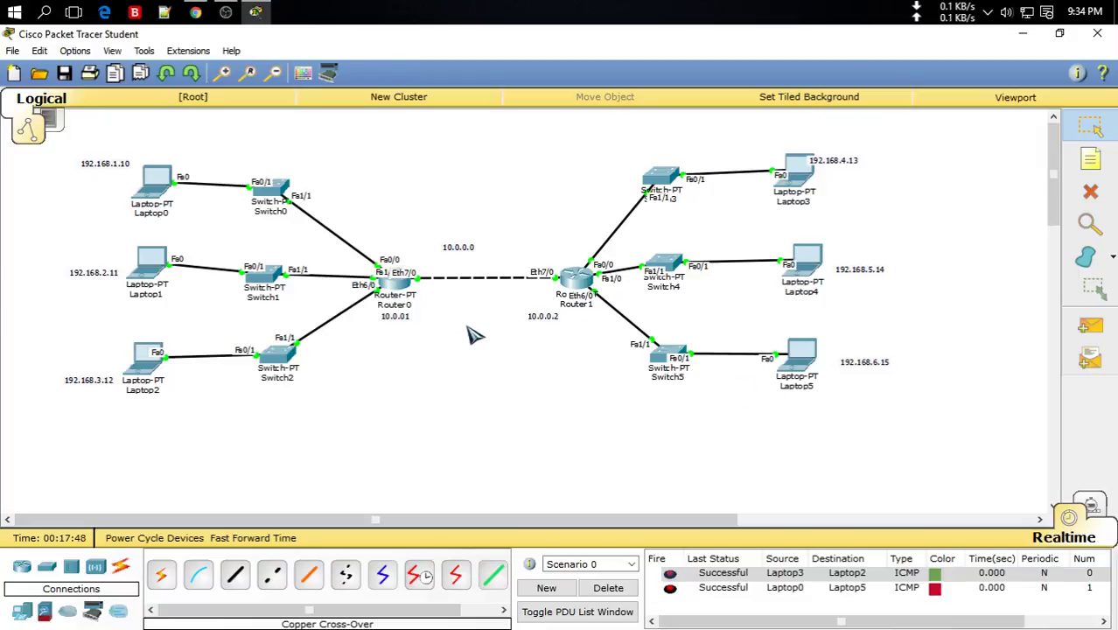
Resend Laptop0 to Laptop5, clear the list, and re-ping Laptop3 to Laptop2 successfully.
{"action": "left_click", "coordinate": [1104, 330]}
{"action": "left_click", "coordinate": [166, 207]}
{"action": "left_click", "coordinate": [799, 361]}
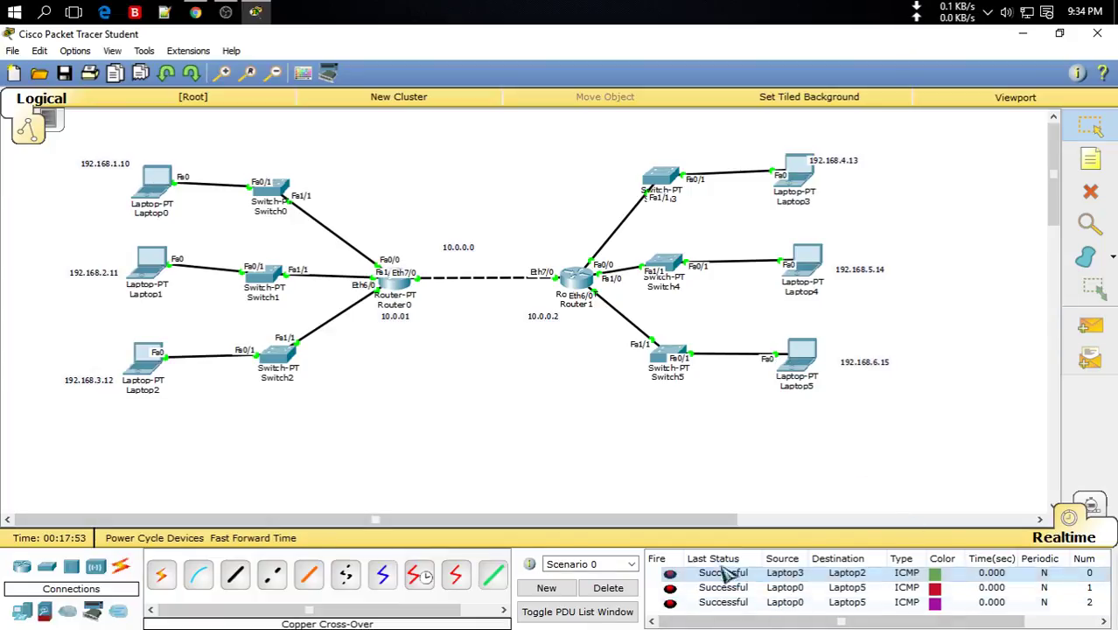
{"action": "left_click", "coordinate": [607, 589]}
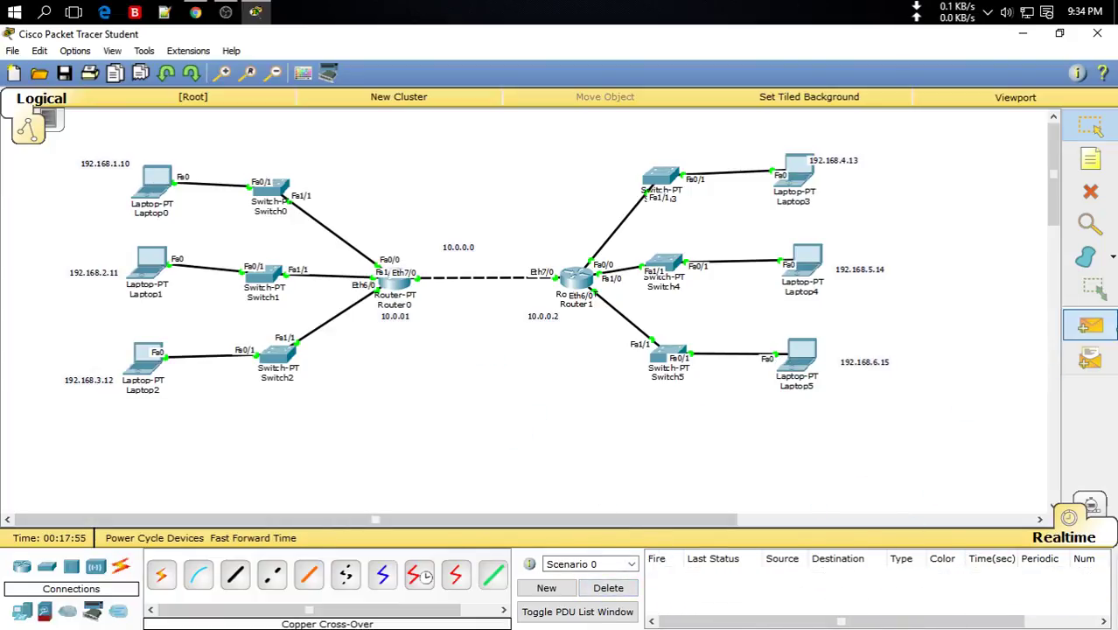
{"action": "left_click", "coordinate": [1090, 325]}
{"action": "left_click", "coordinate": [796, 175]}
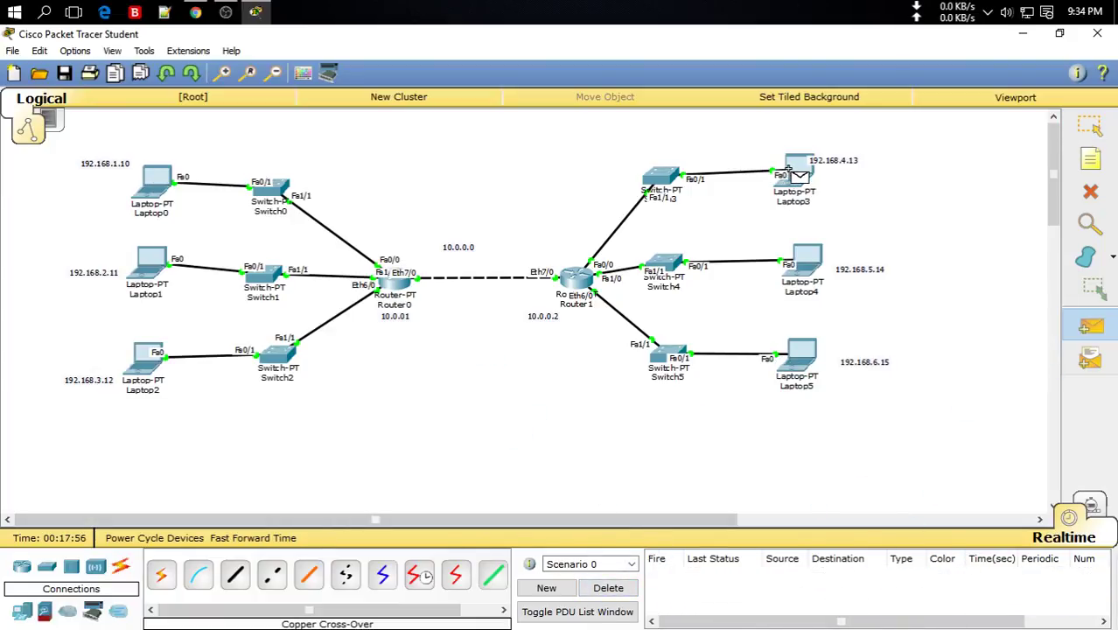
{"action": "left_click", "coordinate": [149, 357]}
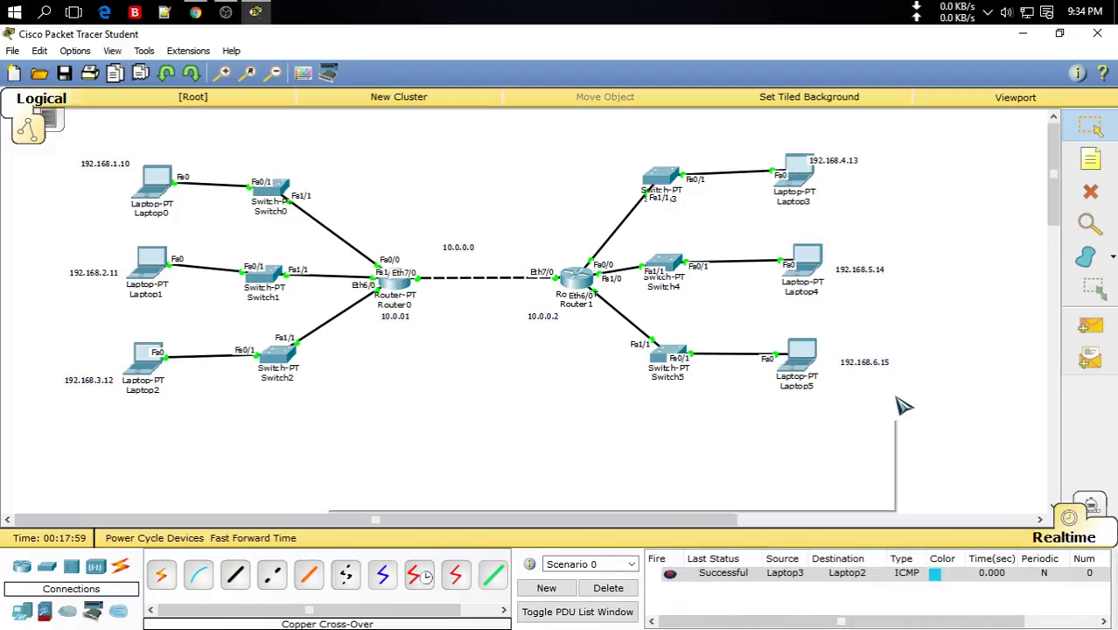